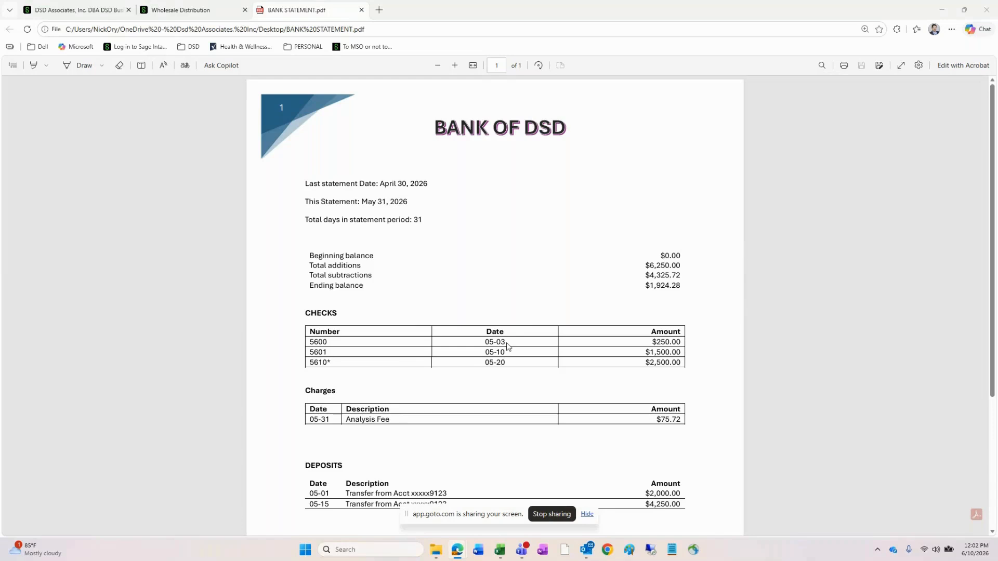
Step: Review the balances, checks, charges and deposits on the May 31, 2026 bank statement
scroll(506, 342, down, 1)
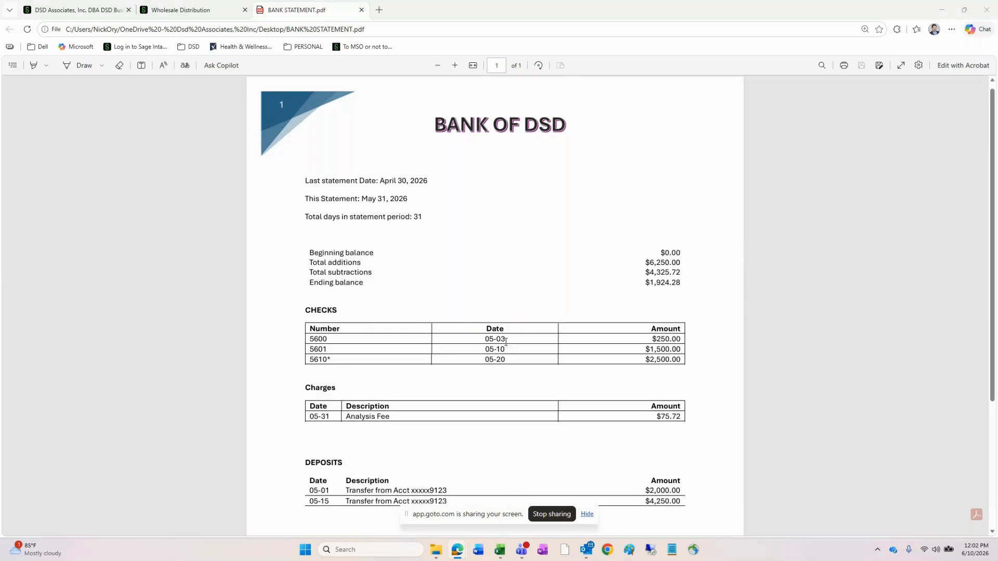
scroll(506, 342, down, 1)
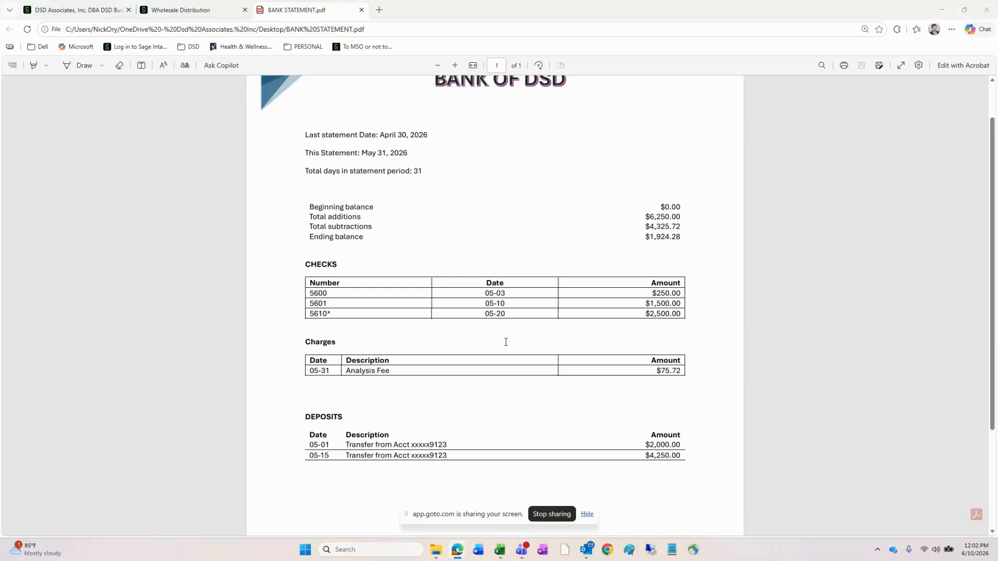
scroll(506, 342, up, 1)
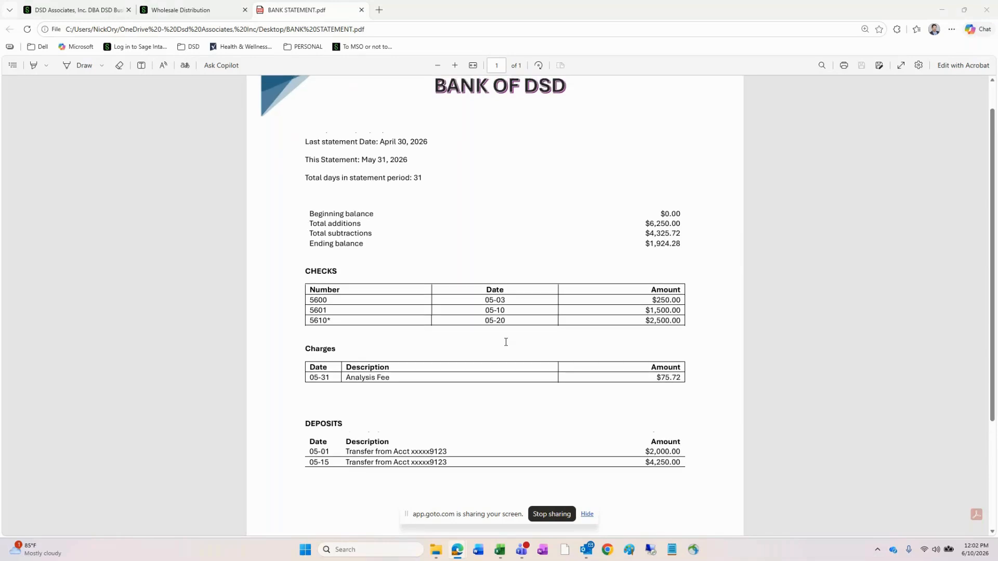
scroll(506, 342, up, 2)
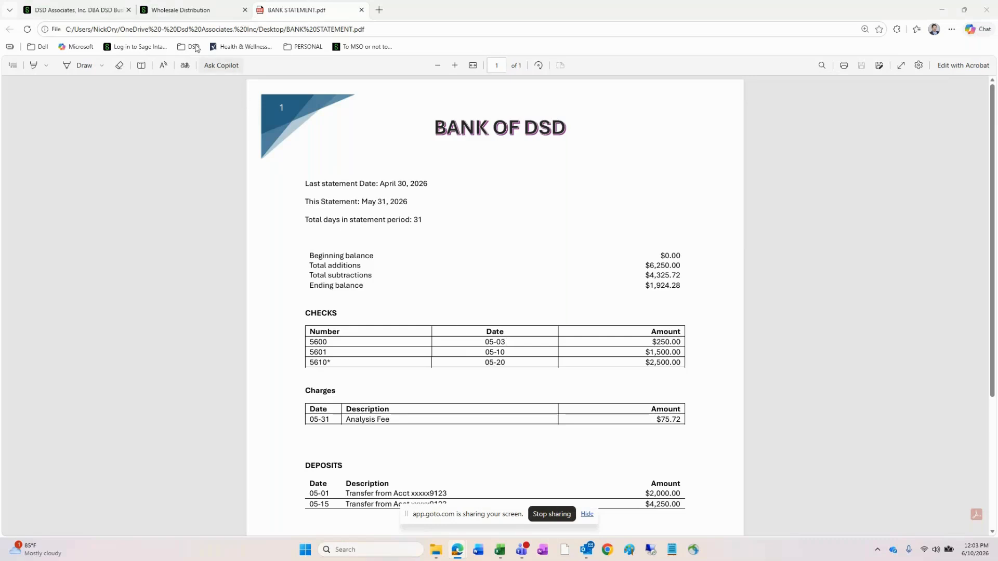
Step: Switch to Sage Intacct and start a bank reconciliation for the TEST BAI checking account in Cash Management
click(190, 13)
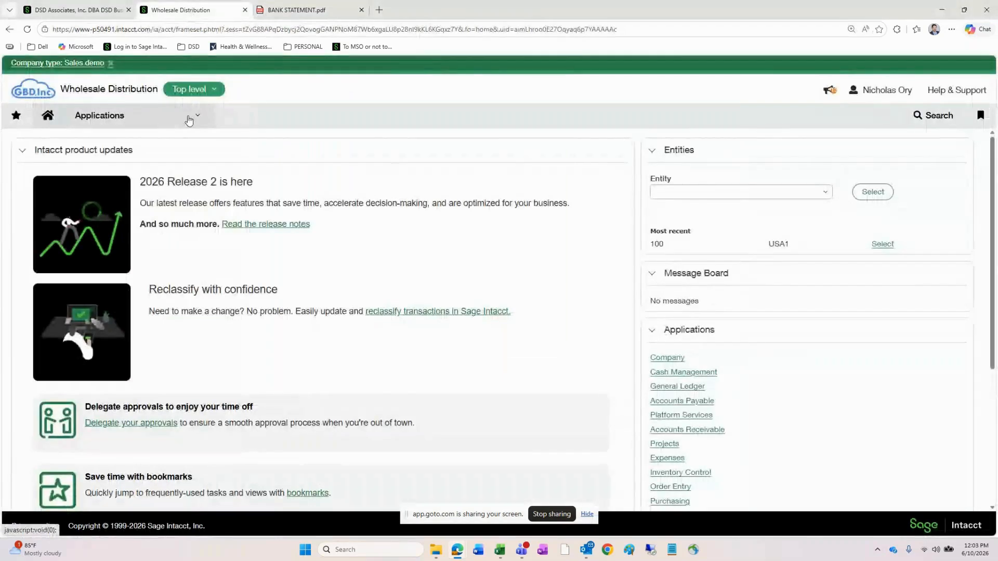
click(190, 117)
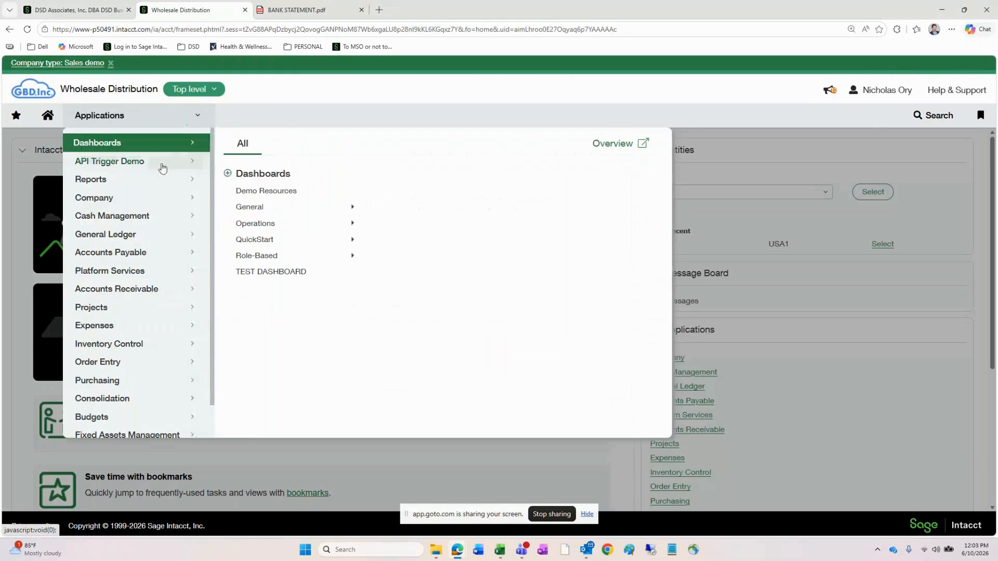
click(154, 221)
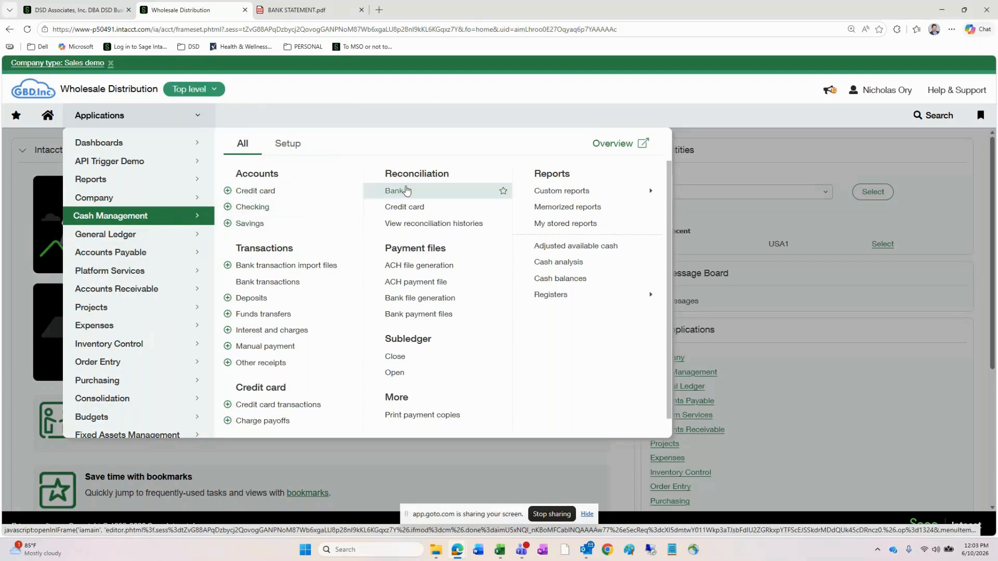
click(374, 189)
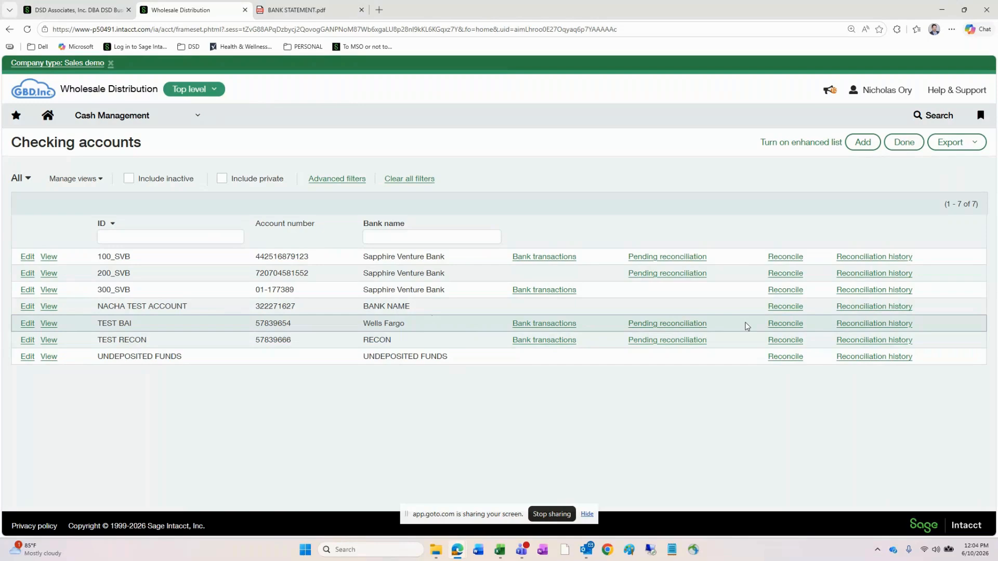
click(792, 331)
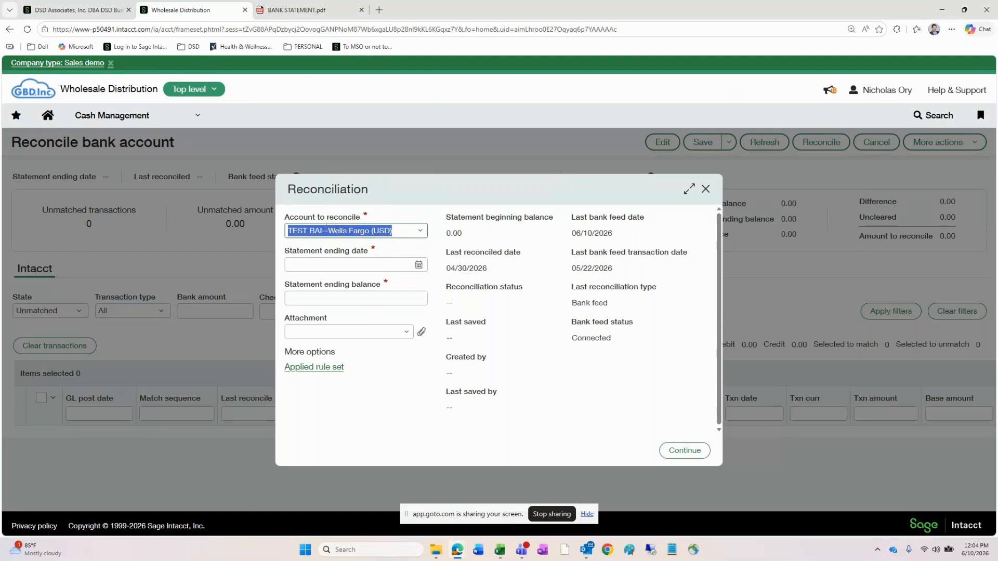
Step: Keep TEST BAI as the account to reconcile and enter statement ending date 05/31/2026 and ending balance 1,924.28
click(424, 233)
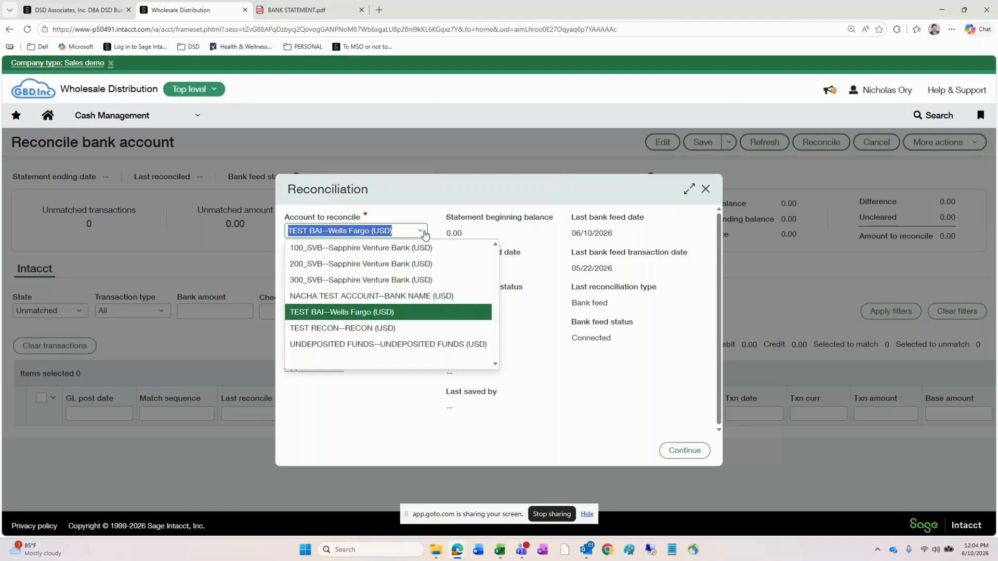
click(499, 188)
click(355, 258)
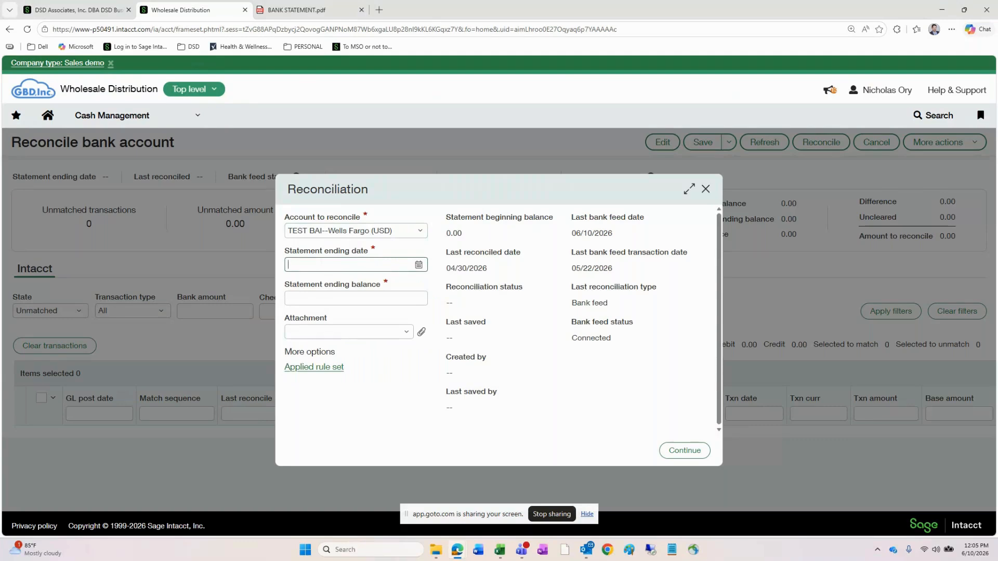
text(053126)
key(Tab)
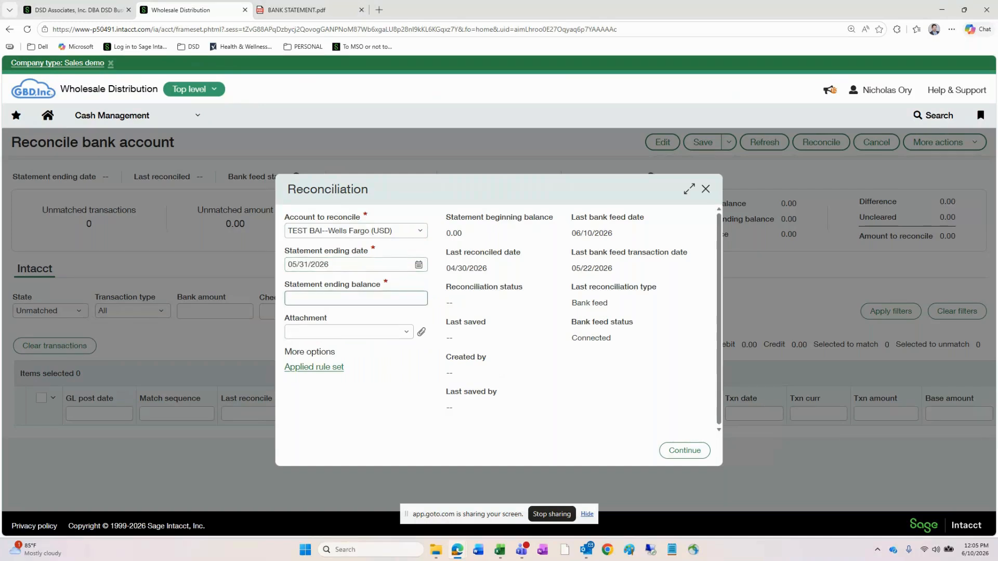
text(1924.28)
key(Tab)
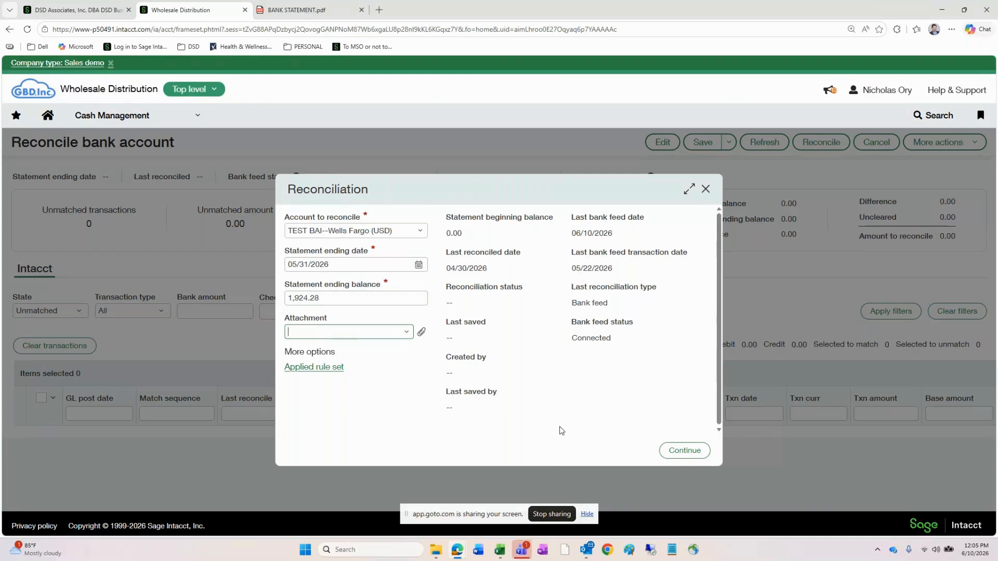
Step: Attach BANK STATEMENT.pdf to the reconciliation with ID 100 in the Source Documents folder and save the attachment
mouse_move(436, 550)
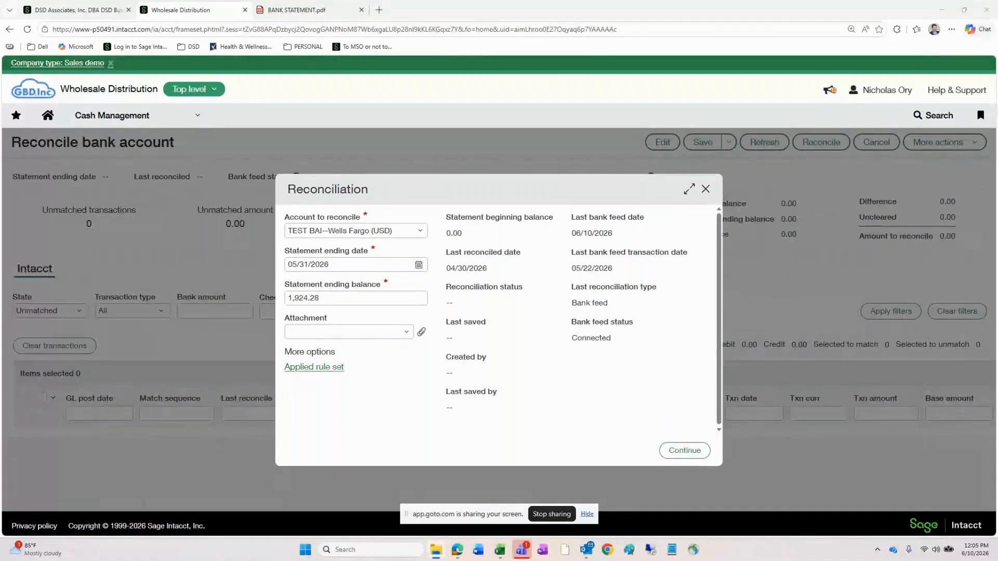
drag(997, 366, 332, 345)
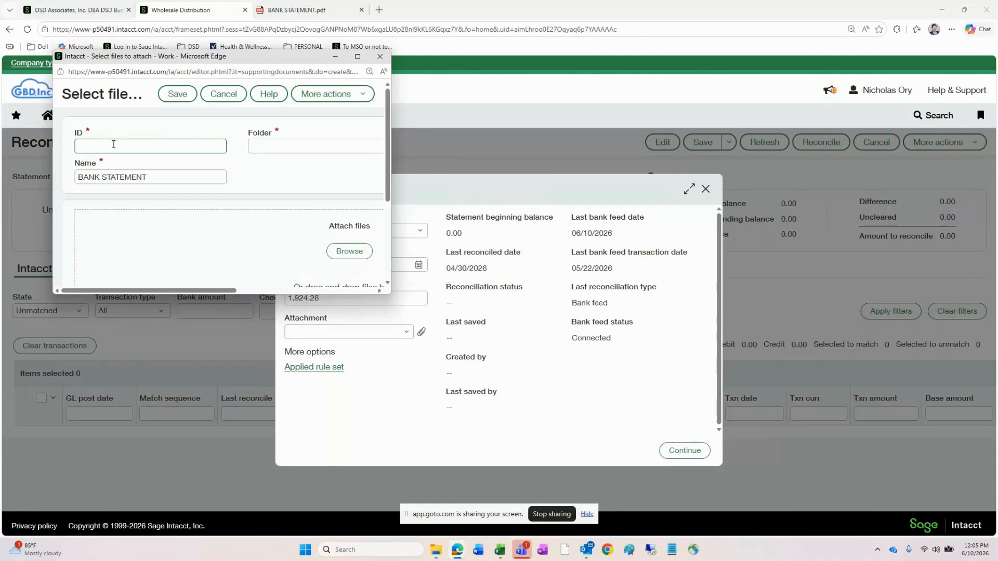
text(100)
key(Tab)
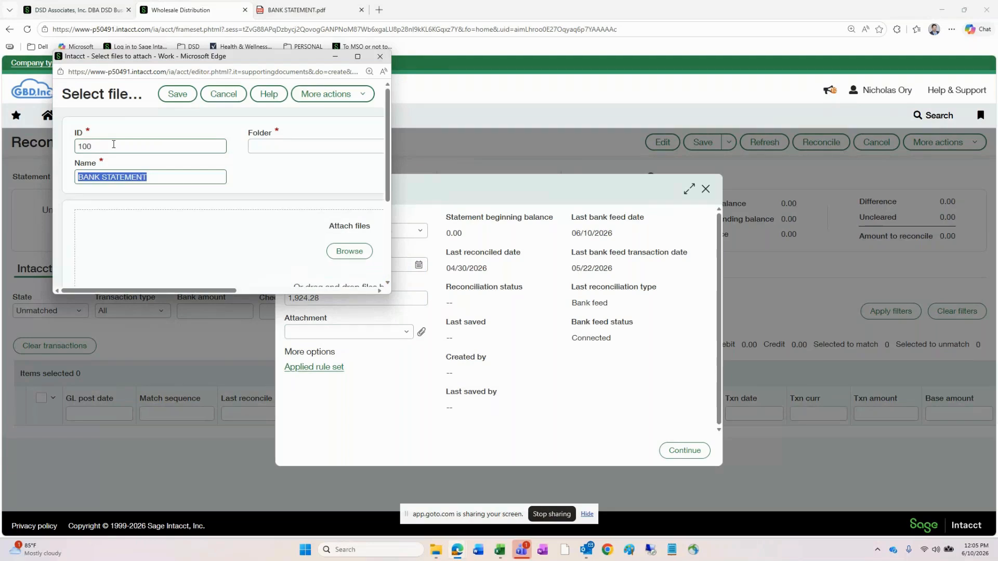
key(Tab)
click(357, 56)
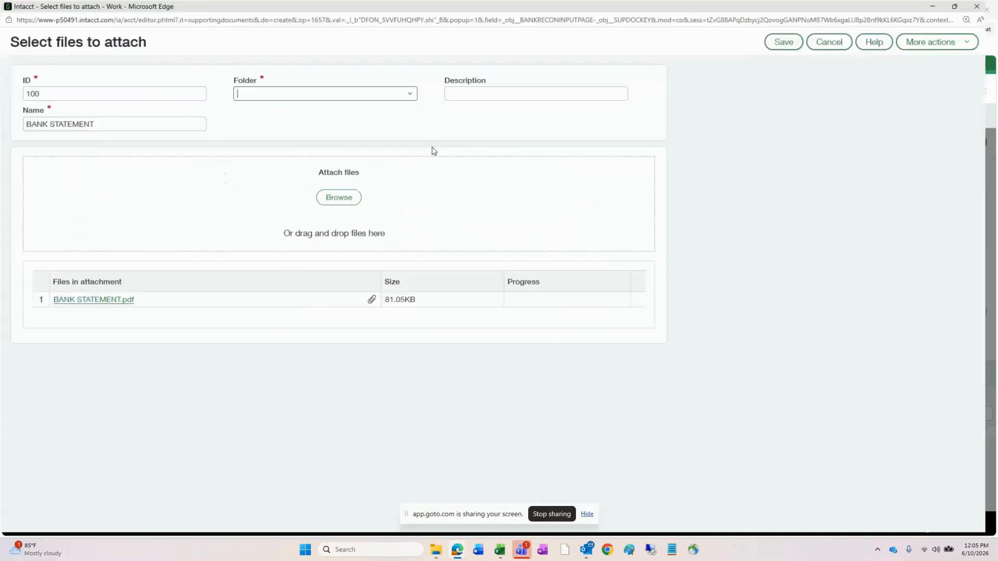
click(414, 96)
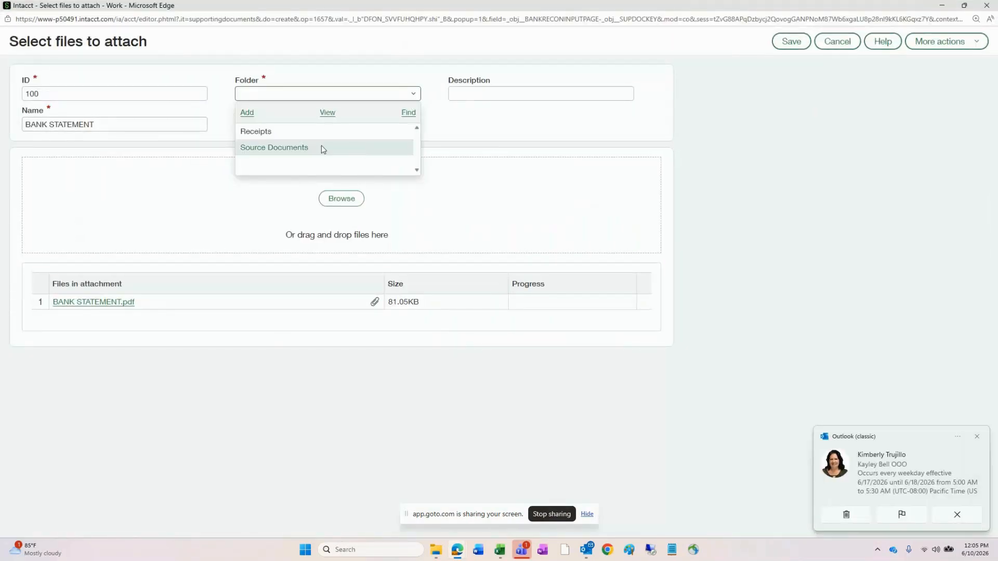
click(305, 153)
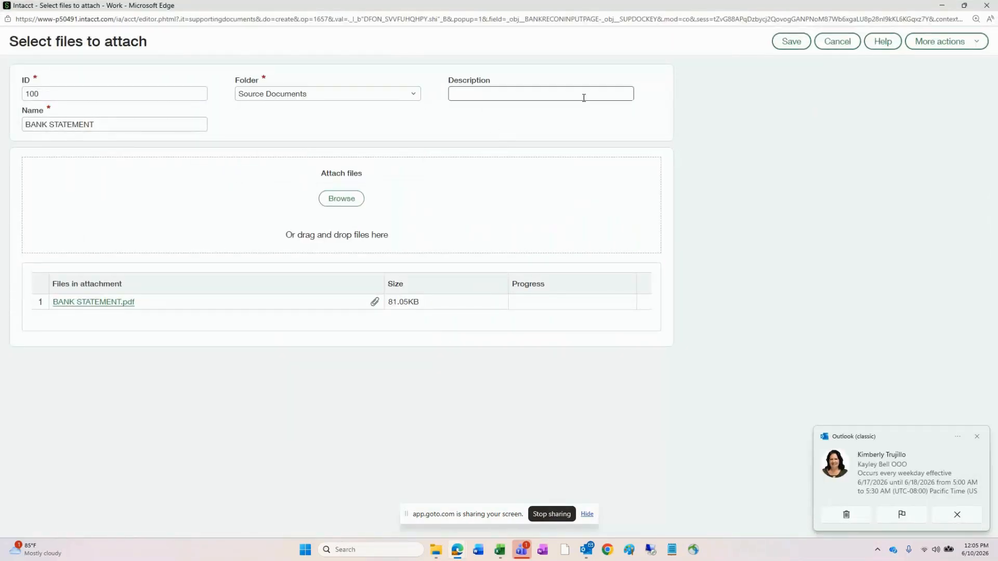
click(791, 42)
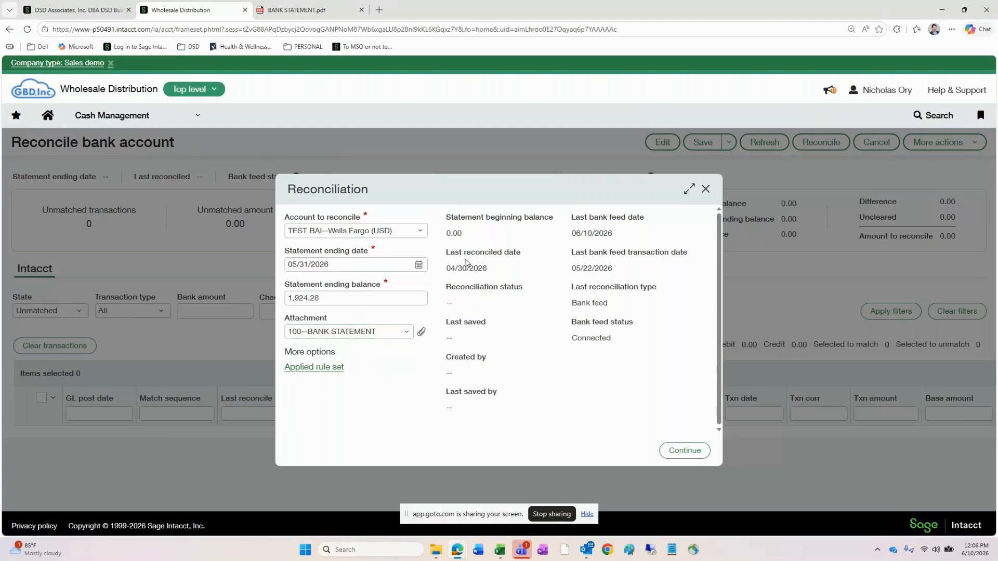
Step: Check the statement beginning balance and last reconciled date, and continue to the account's reconciliation page
double_click(453, 233)
click(466, 268)
click(685, 451)
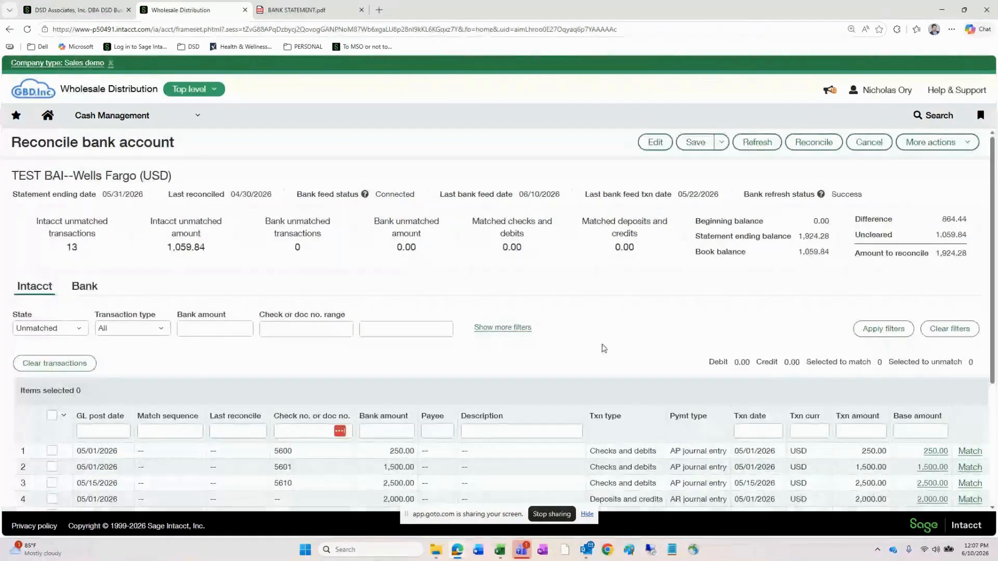
Step: Examine the list of unmatched Intacct transactions and the summary of unmatched and matched transactions and amounts
scroll(410, 329, down, 2)
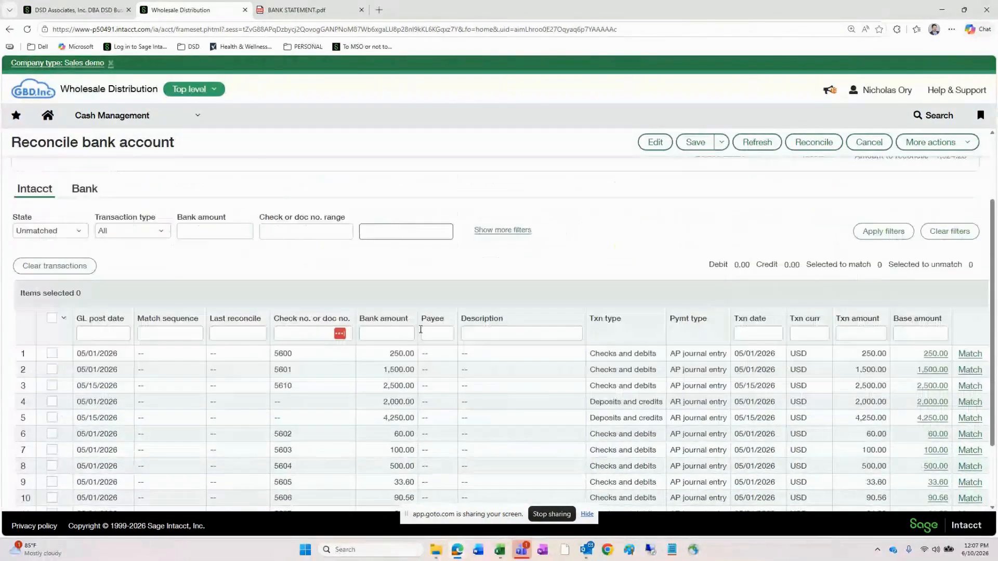
scroll(420, 329, down, 1)
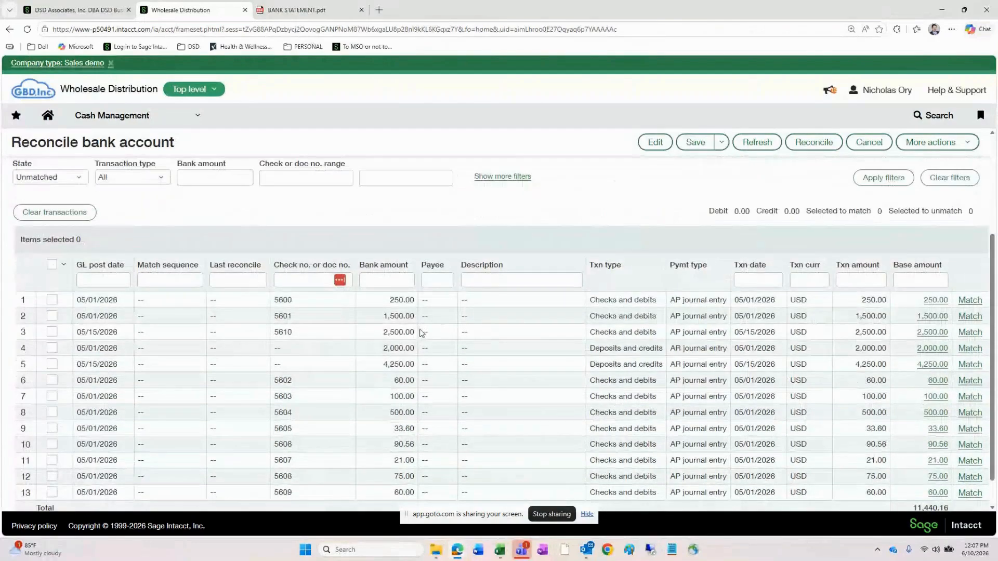
scroll(421, 333, up, 3)
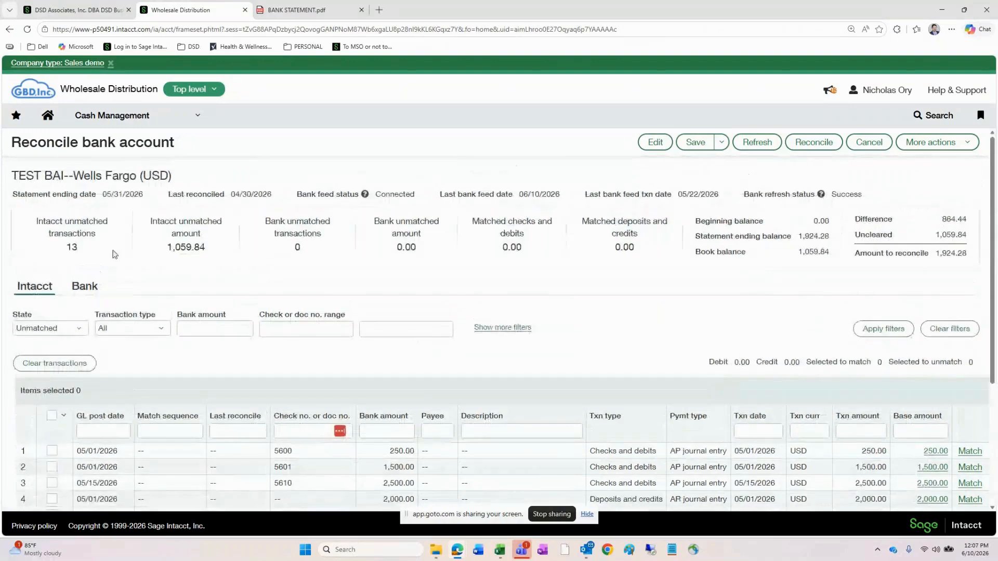
double_click(72, 235)
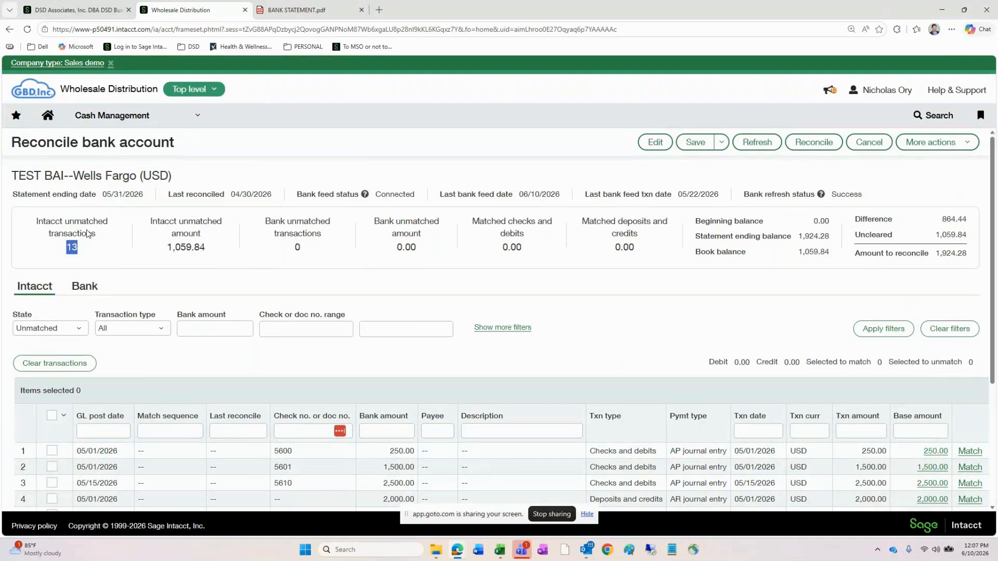
double_click(187, 248)
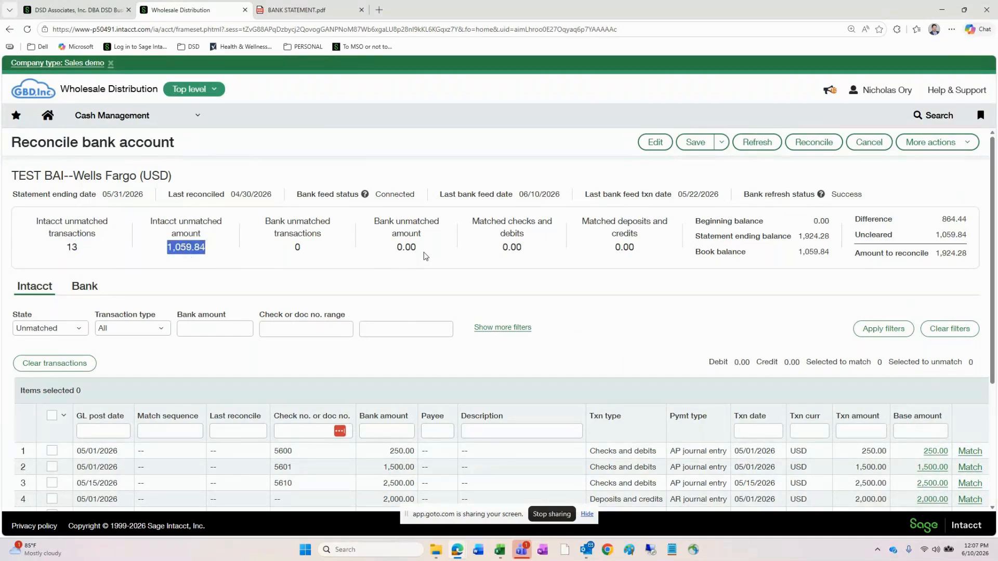
drag(399, 244, 426, 252)
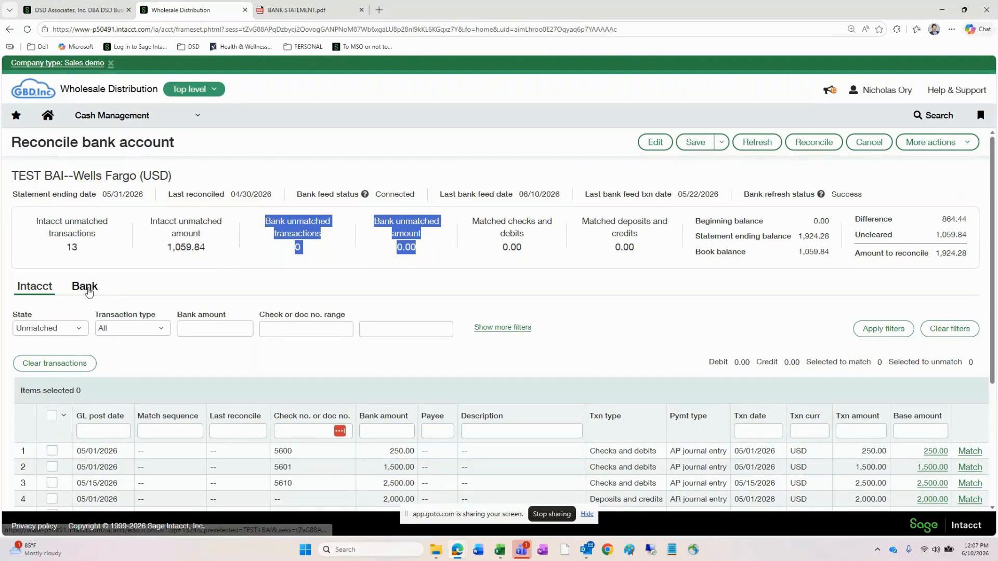
click(129, 285)
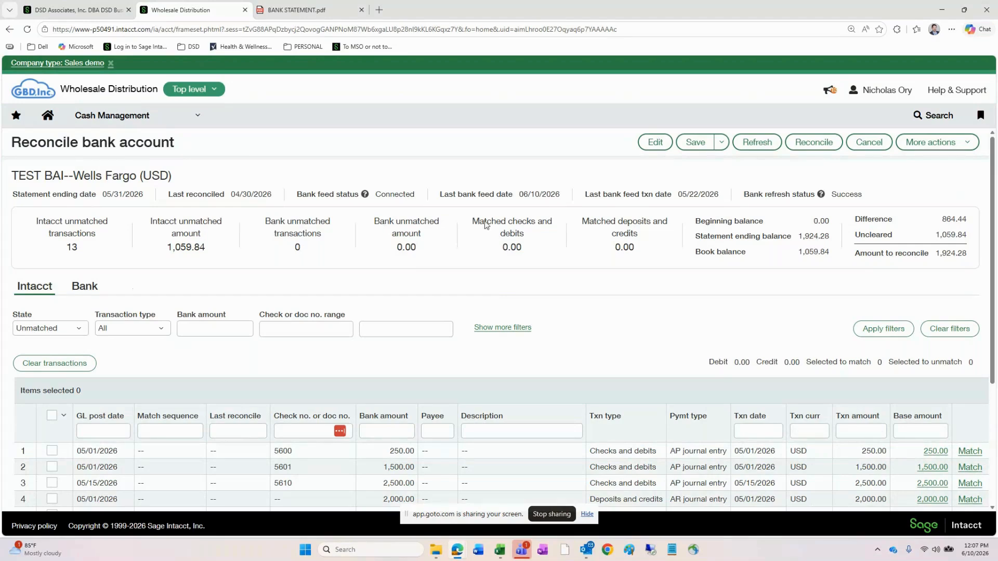
double_click(500, 233)
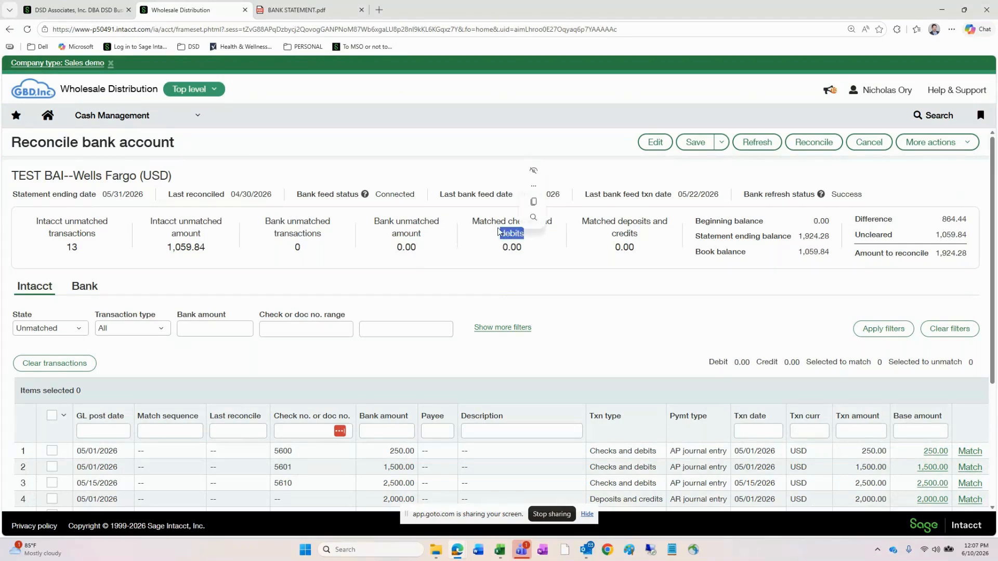
click(498, 232)
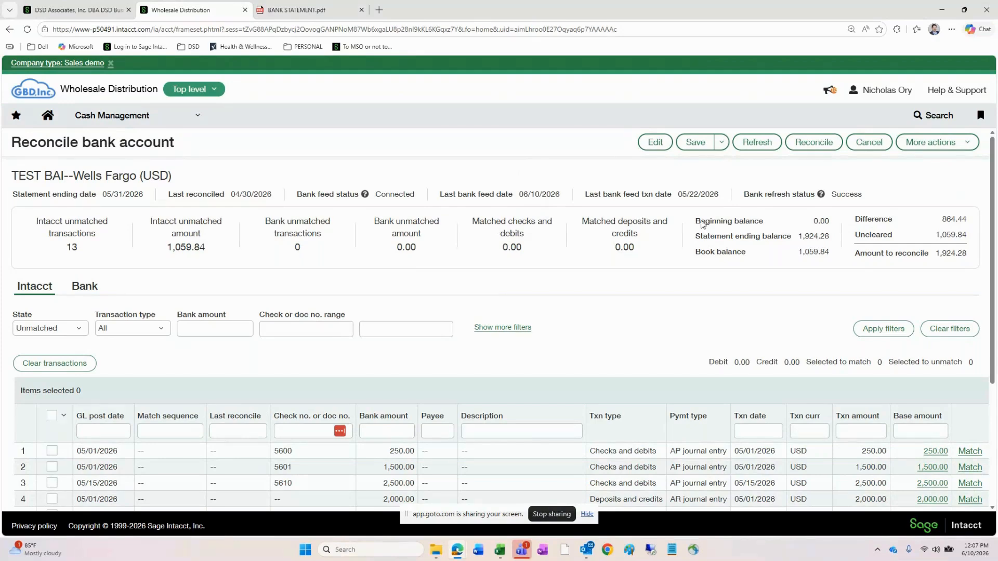
Step: Examine the beginning, statement ending and book balances, plus the difference, uncleared amount and amount to reconcile
double_click(827, 221)
double_click(815, 236)
double_click(816, 252)
double_click(955, 219)
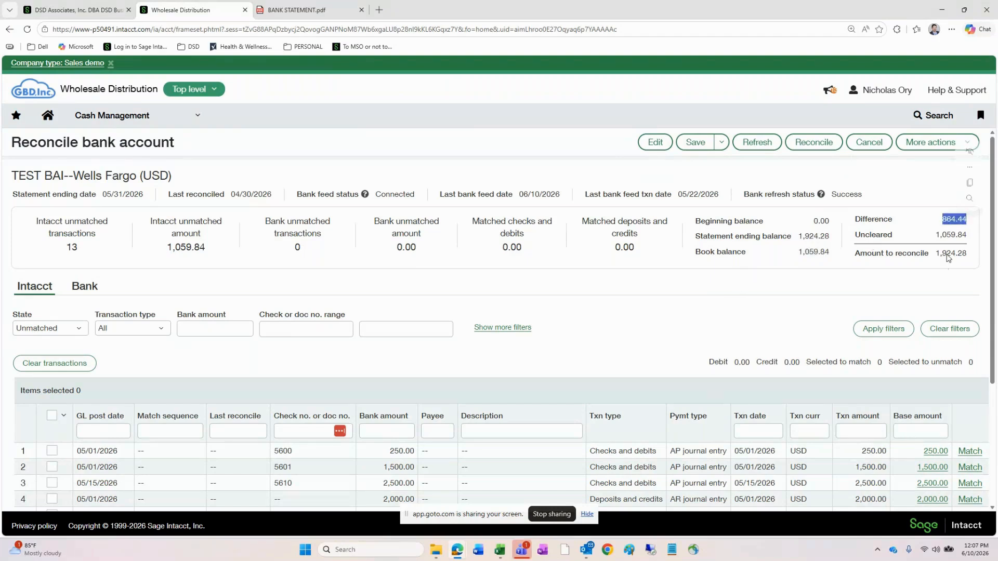
double_click(952, 235)
double_click(952, 253)
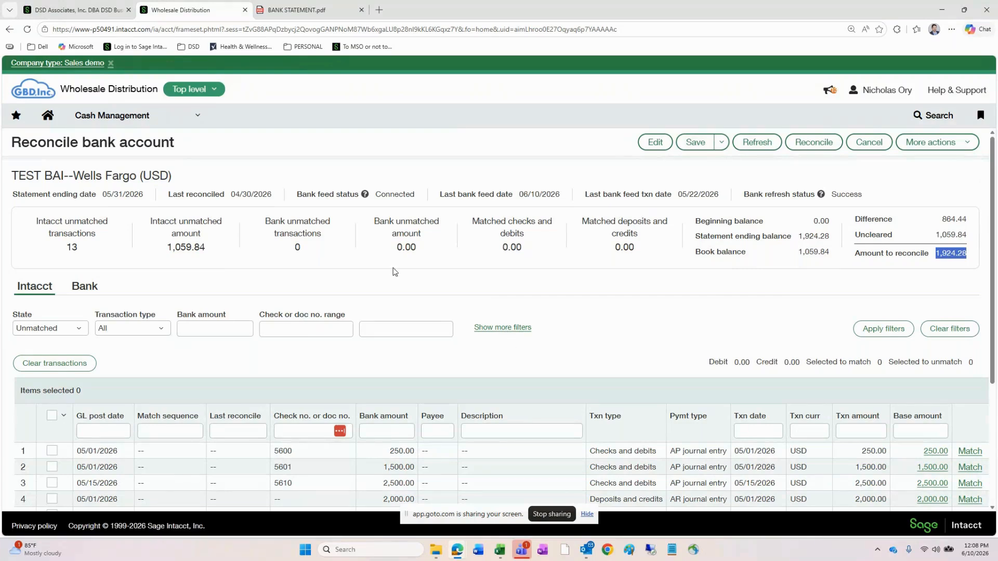
click(629, 289)
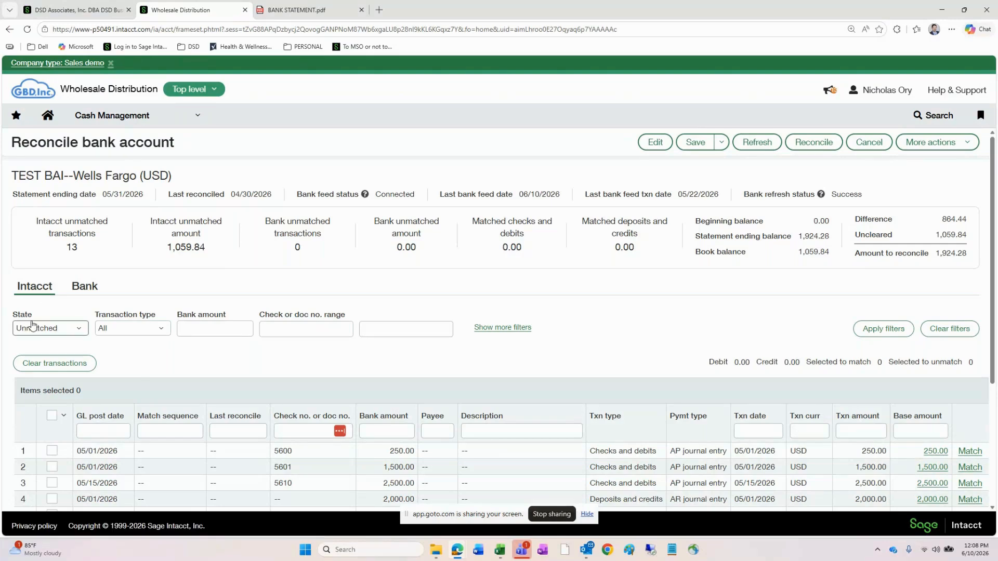
Step: Check the State filter options for the Intacct transactions and keep Unmatched selected
click(77, 333)
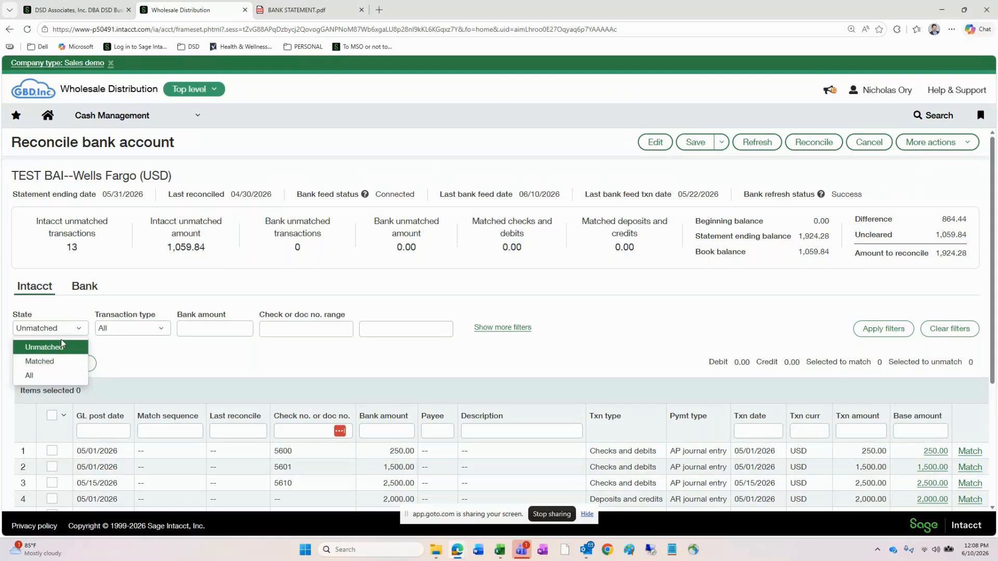
click(61, 353)
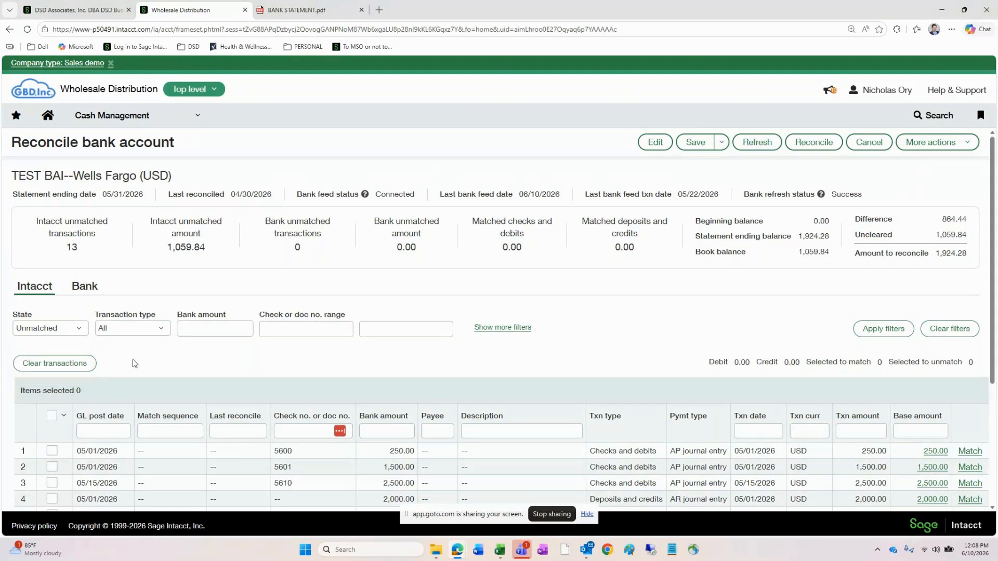
Step: Filter the unmatched Intacct transactions by the Checks and debits transaction type and review the resulting list
click(154, 333)
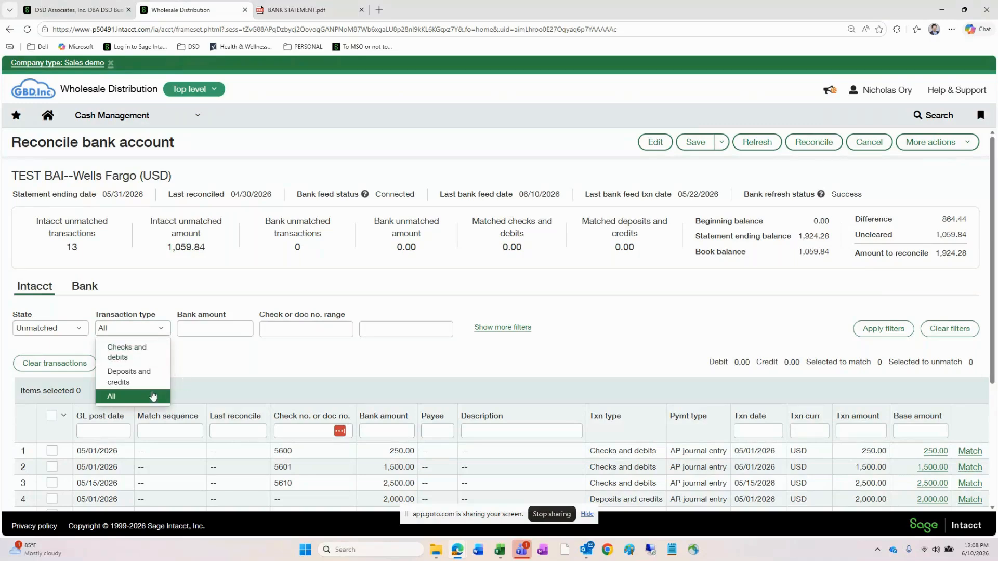
click(144, 353)
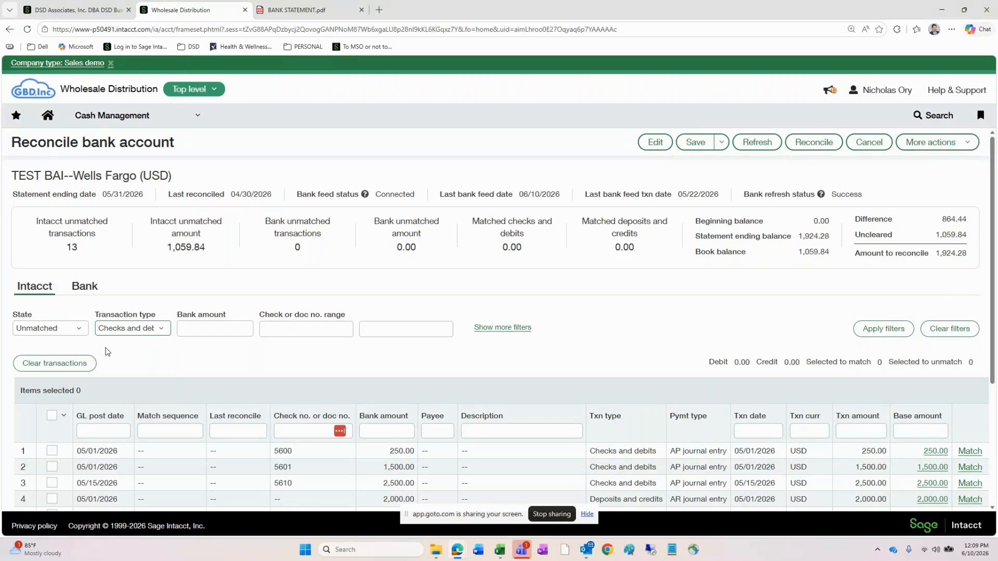
click(871, 333)
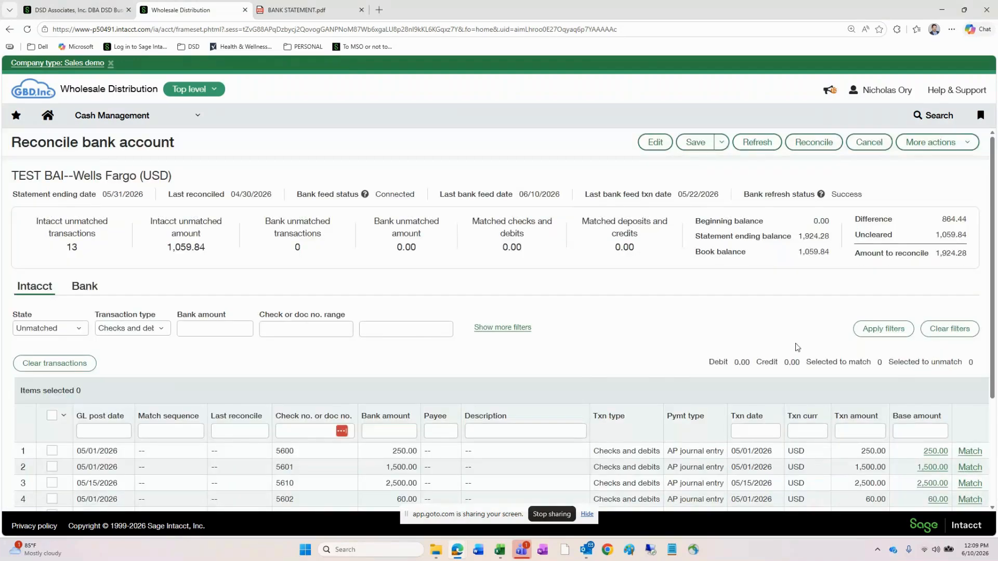
scroll(713, 431, down, 2)
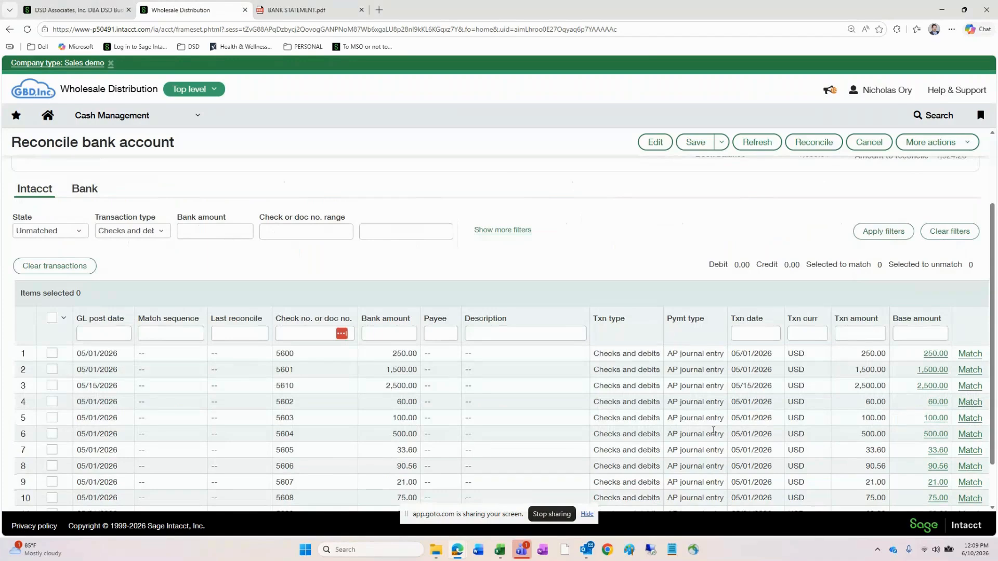
scroll(713, 430, down, 1)
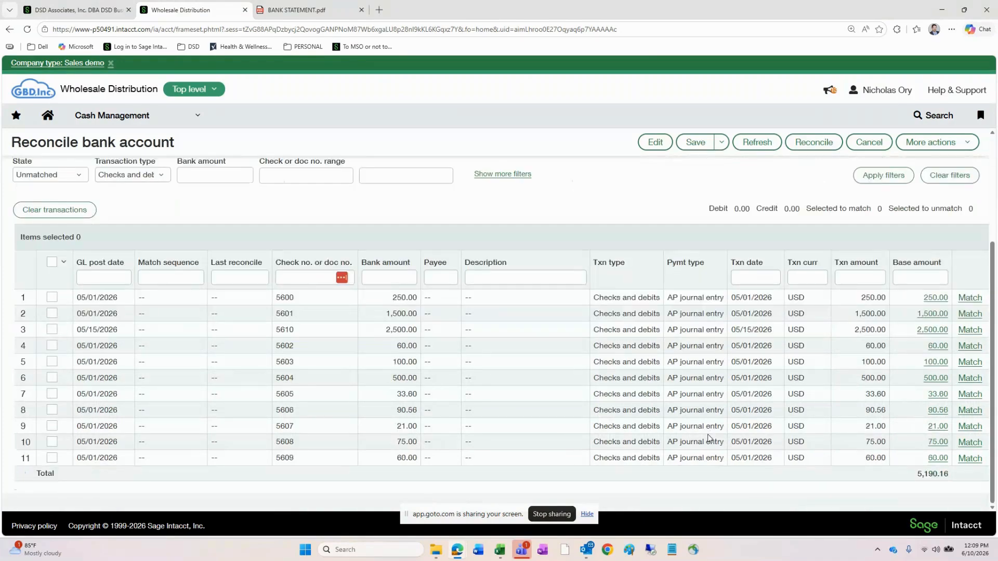
Step: Switch the transaction type filter to Deposits and credits and view the unmatched deposits
scroll(709, 438, up, 2)
click(159, 274)
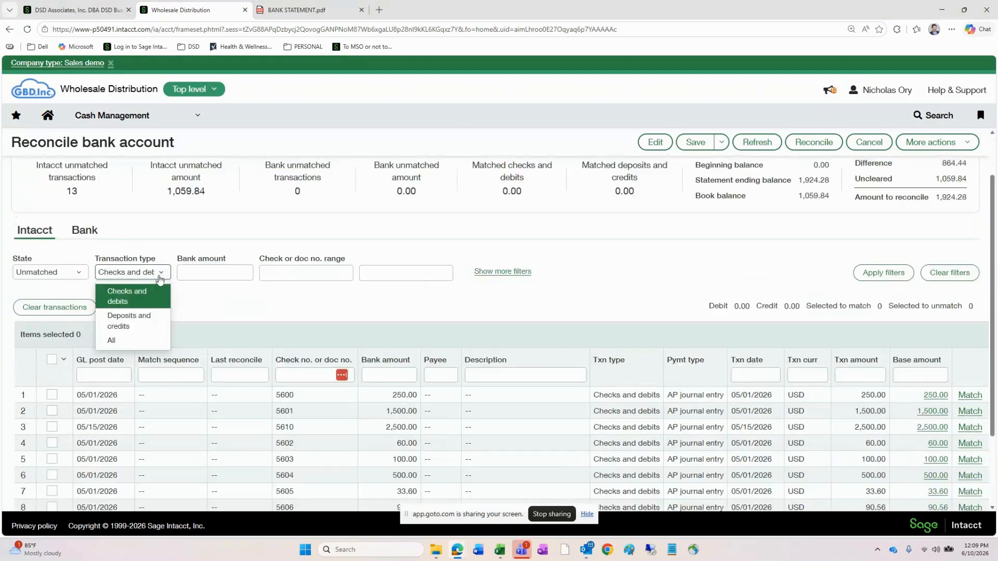
click(129, 321)
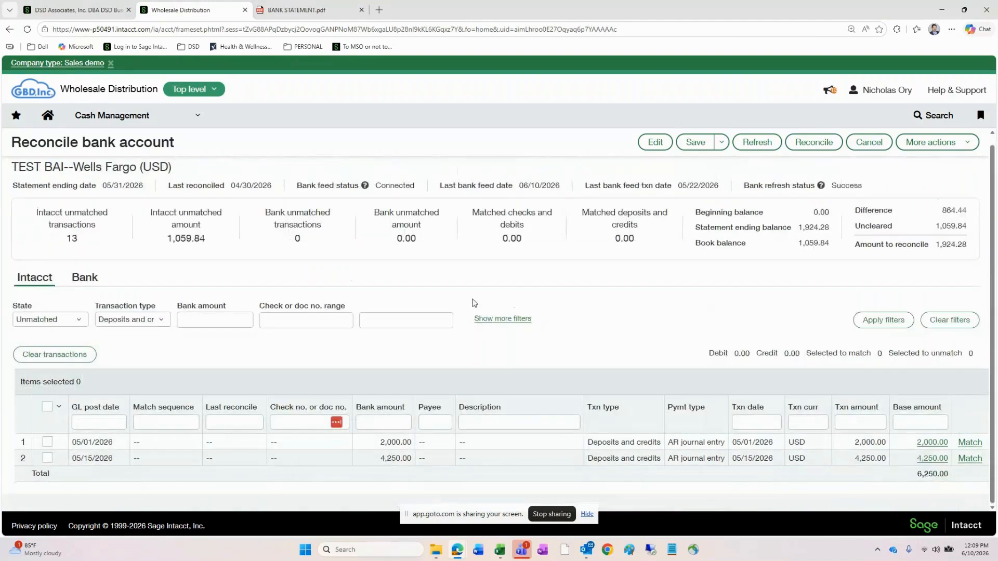
Step: Return the transaction type filter to Checks and debits, apply it, and review the listed checks and their total
click(162, 321)
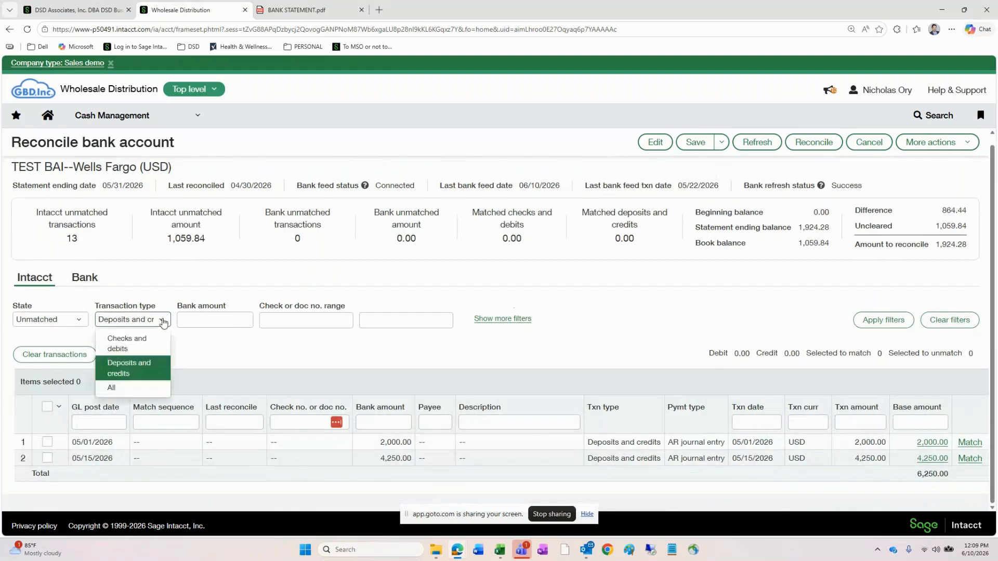
click(140, 342)
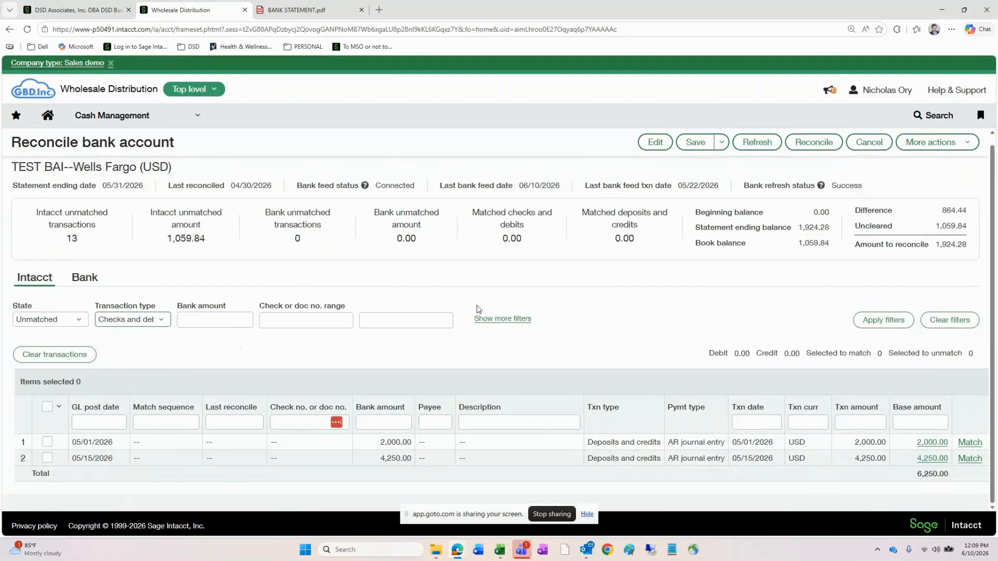
click(884, 320)
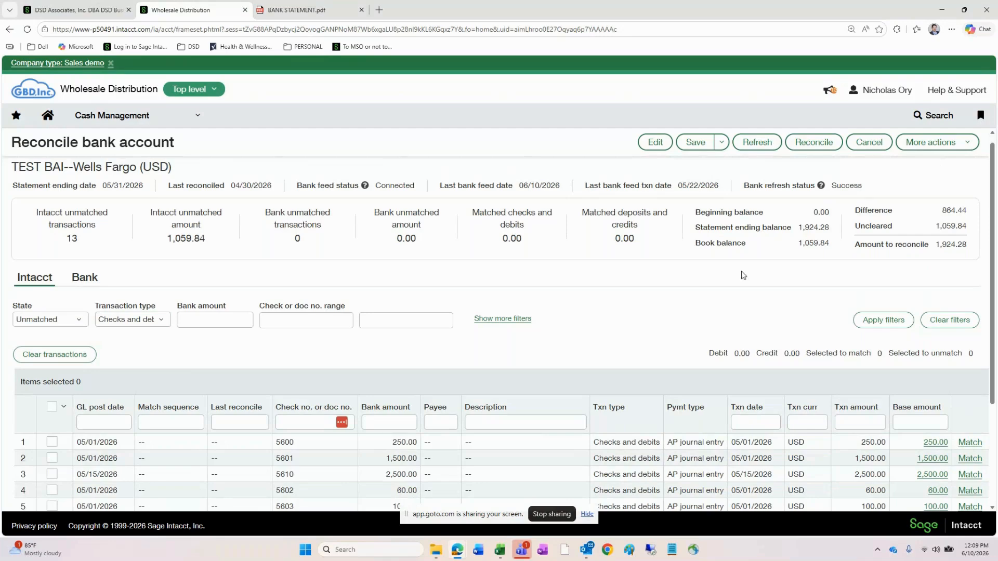
scroll(743, 275, down, 3)
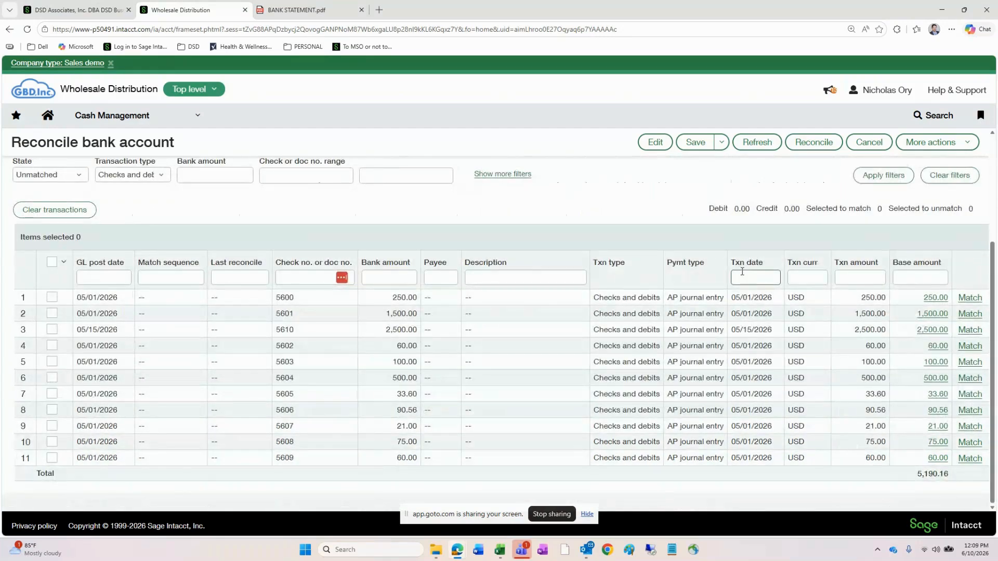
scroll(742, 272, up, 3)
scroll(743, 275, down, 2)
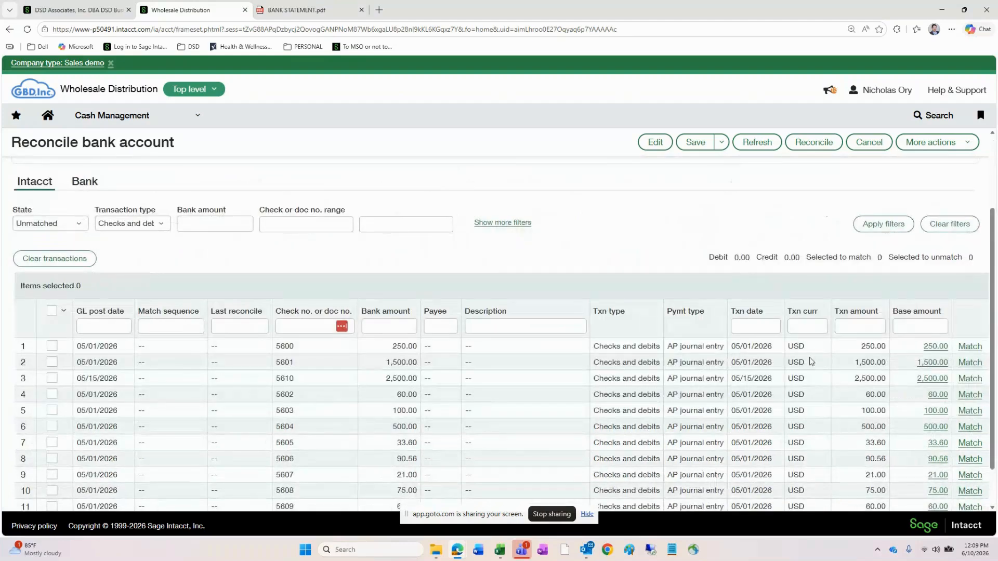
scroll(786, 362, down, 1)
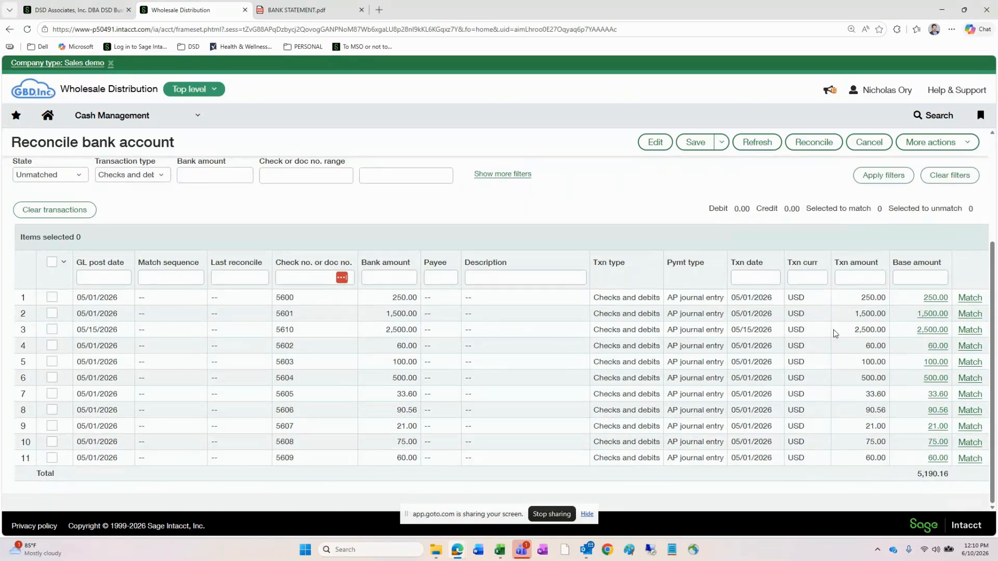
Step: Set the transaction table size to 10 rows and try its page navigation
click(964, 150)
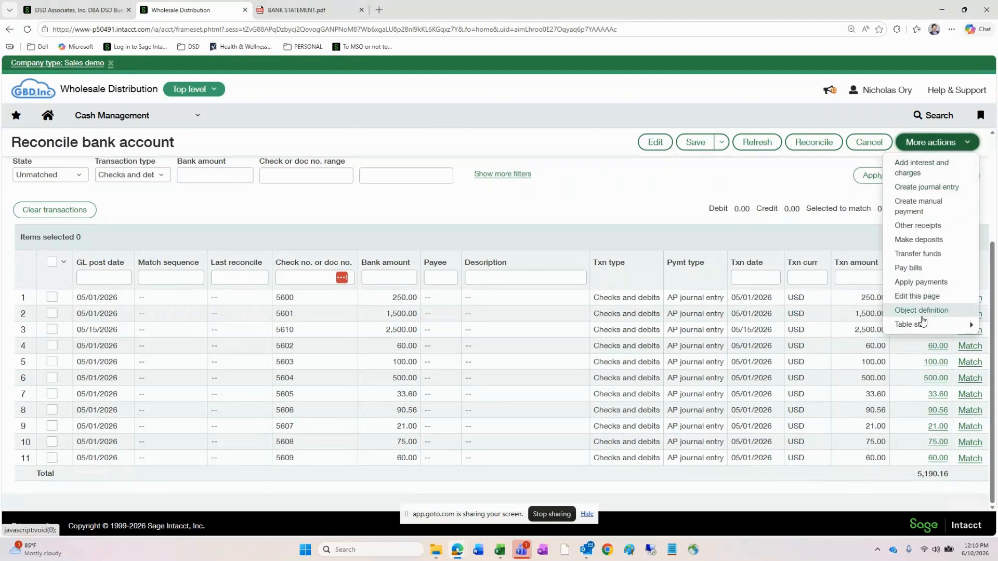
mouse_move(923, 324)
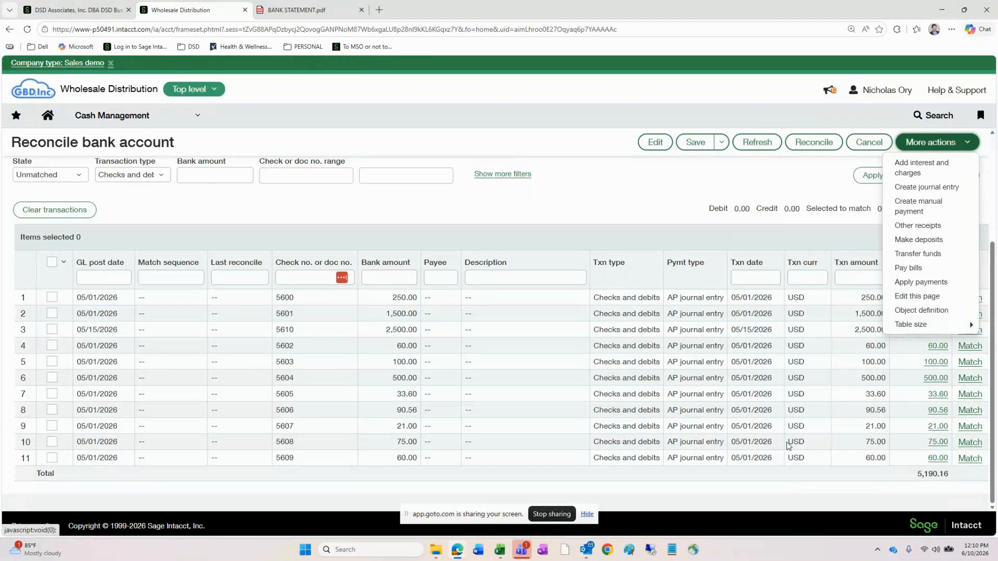
mouse_move(811, 338)
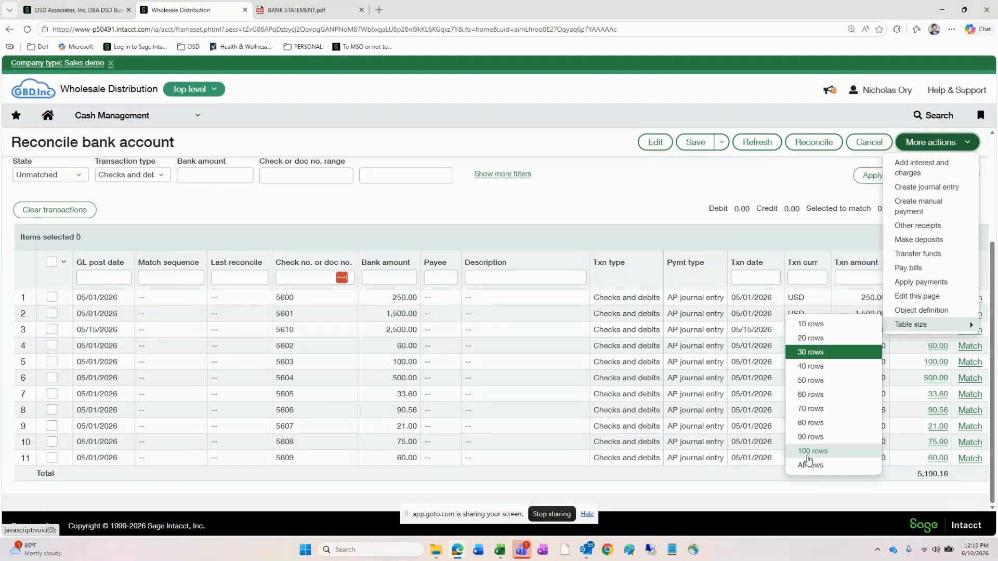
click(811, 325)
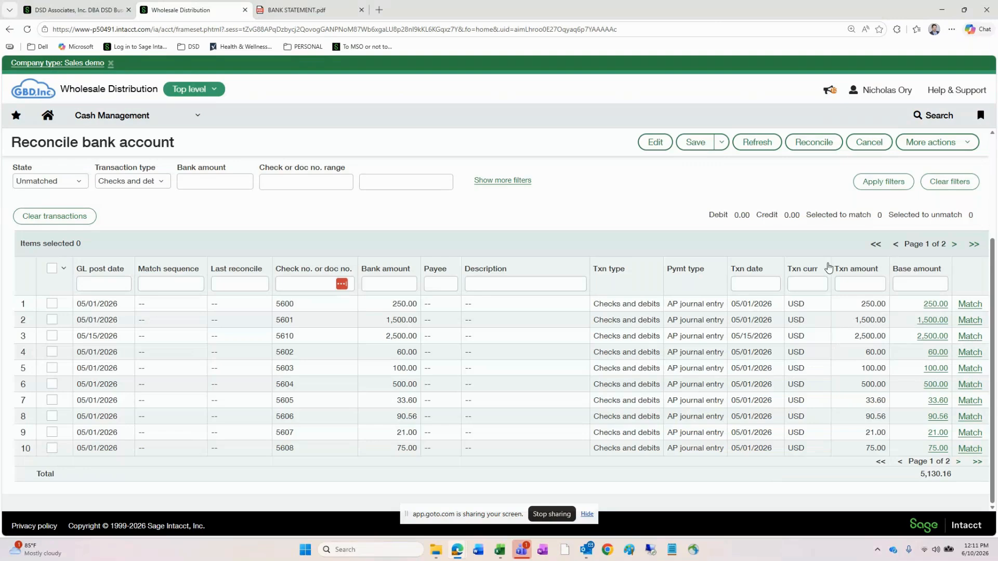
click(954, 246)
click(876, 394)
Step: Increase the transaction table size so that all the checks fit on one page
click(931, 142)
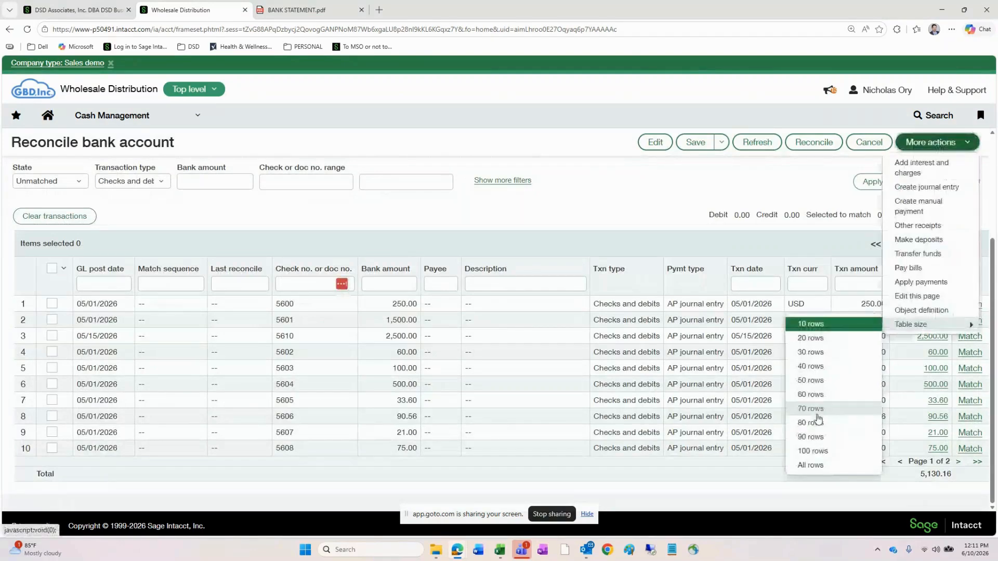
click(818, 413)
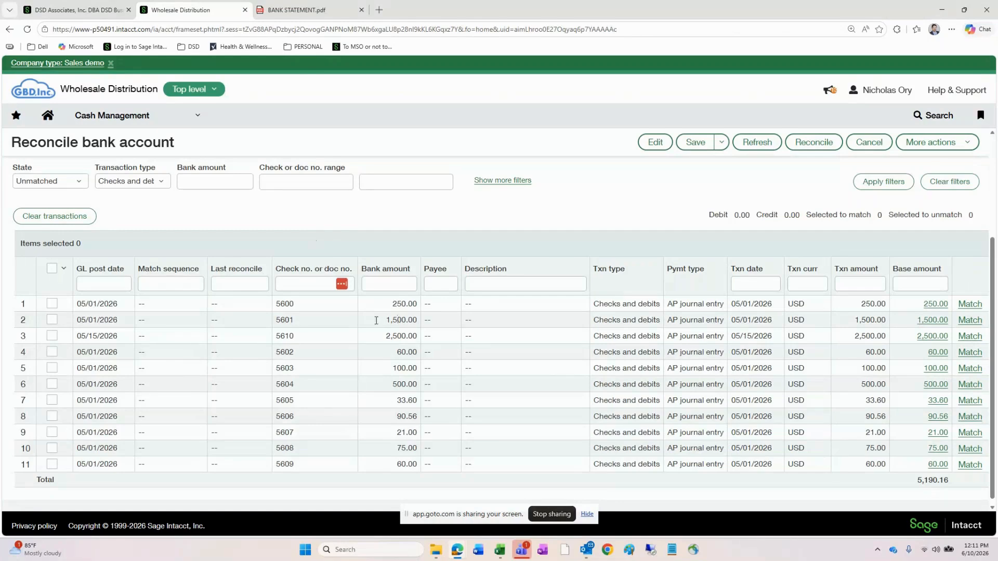
Step: Select checks 5600 and 5601 for matching, reviewing the debit total and the selected-to-match count
click(52, 304)
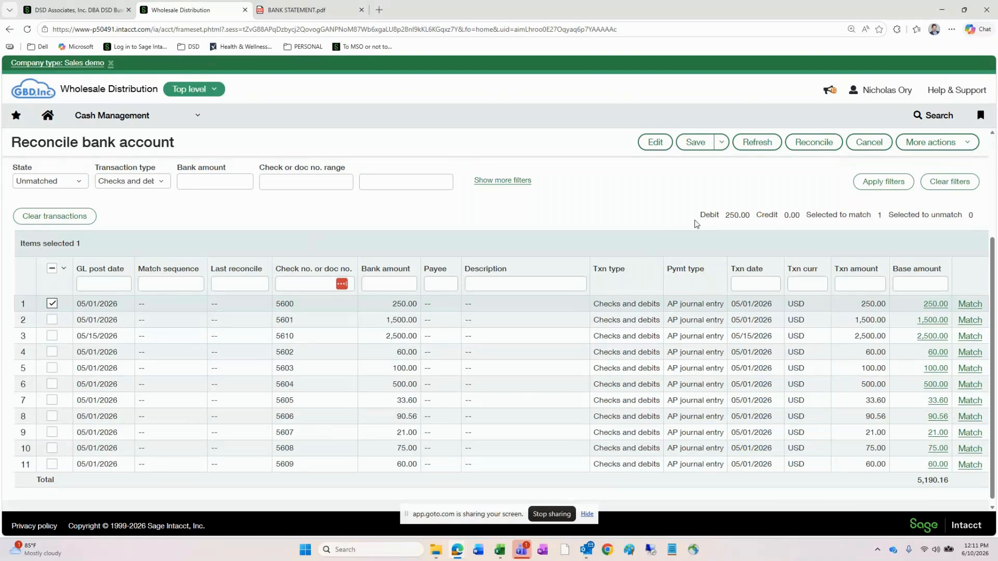
double_click(731, 215)
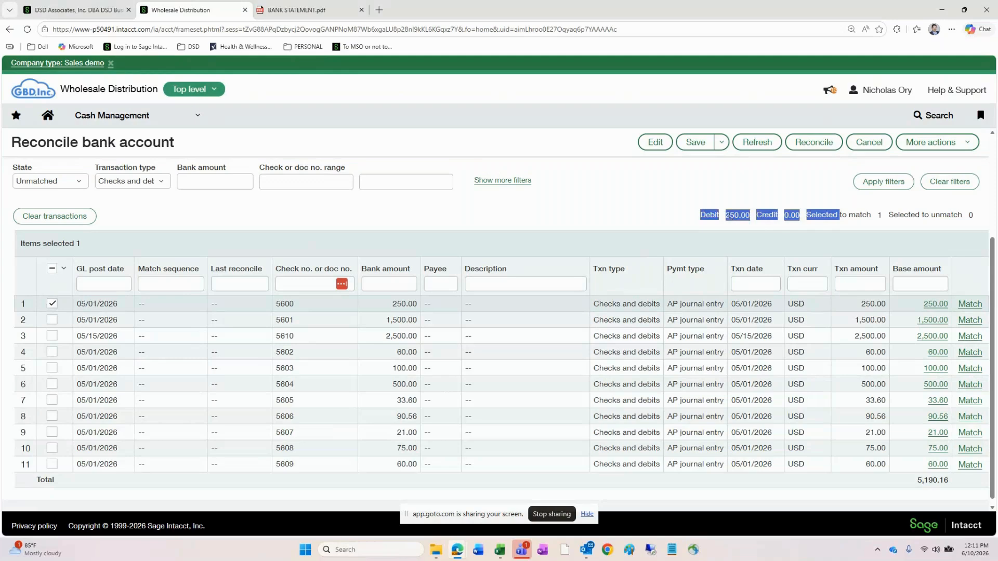
click(730, 218)
double_click(842, 216)
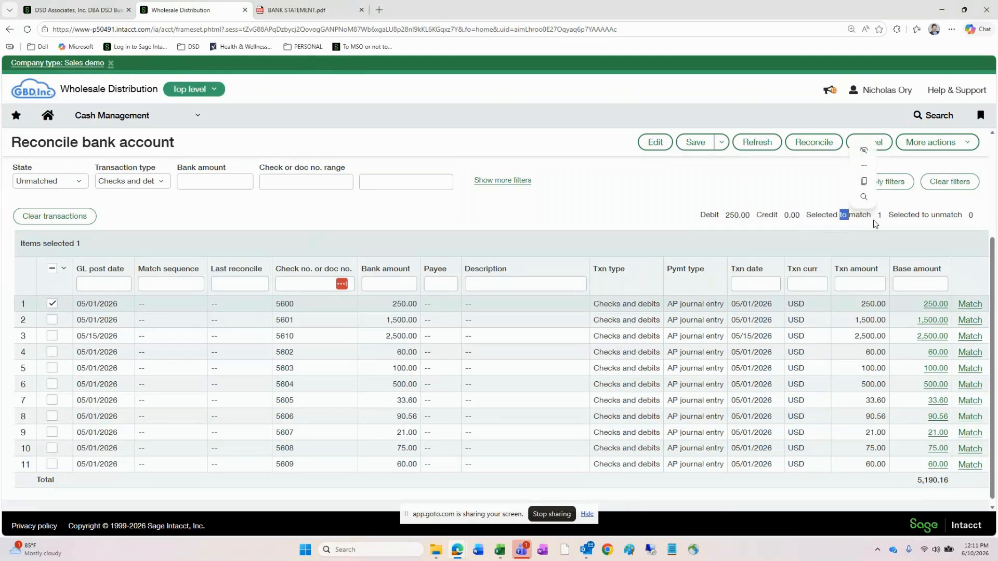
click(172, 284)
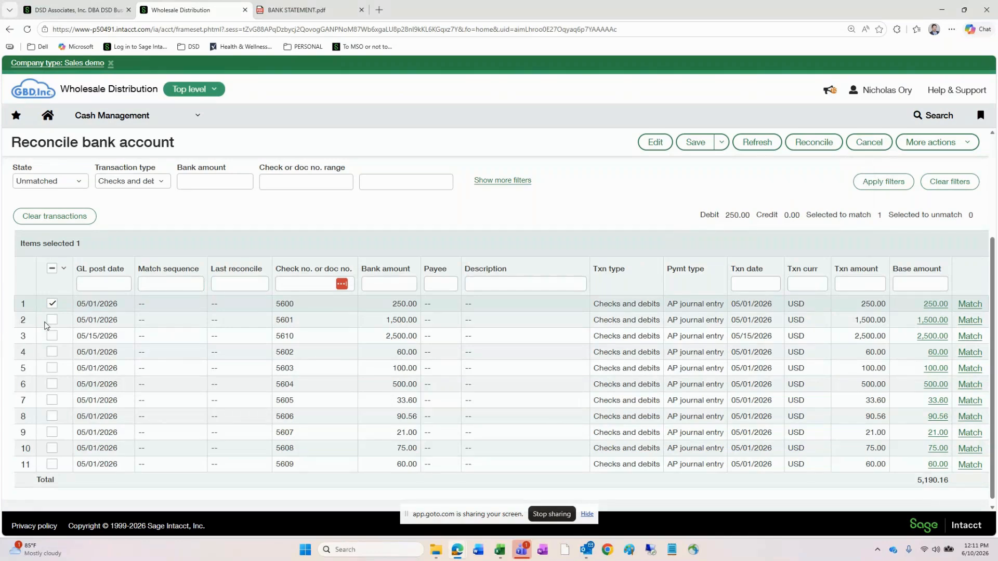
click(54, 321)
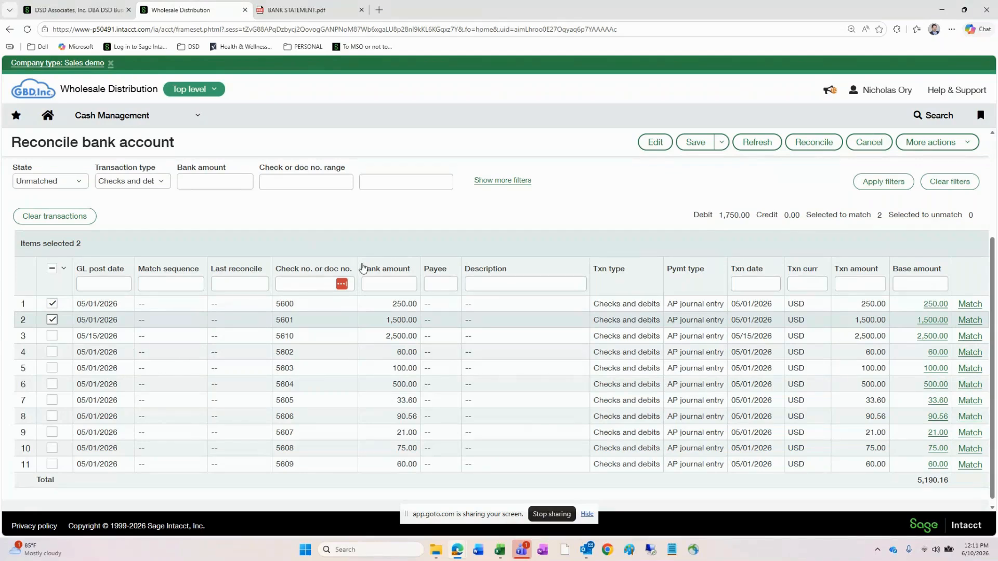
Step: Sort the transactions by check number, filter them to check 5610, and dismiss the password manager's save offer
click(321, 270)
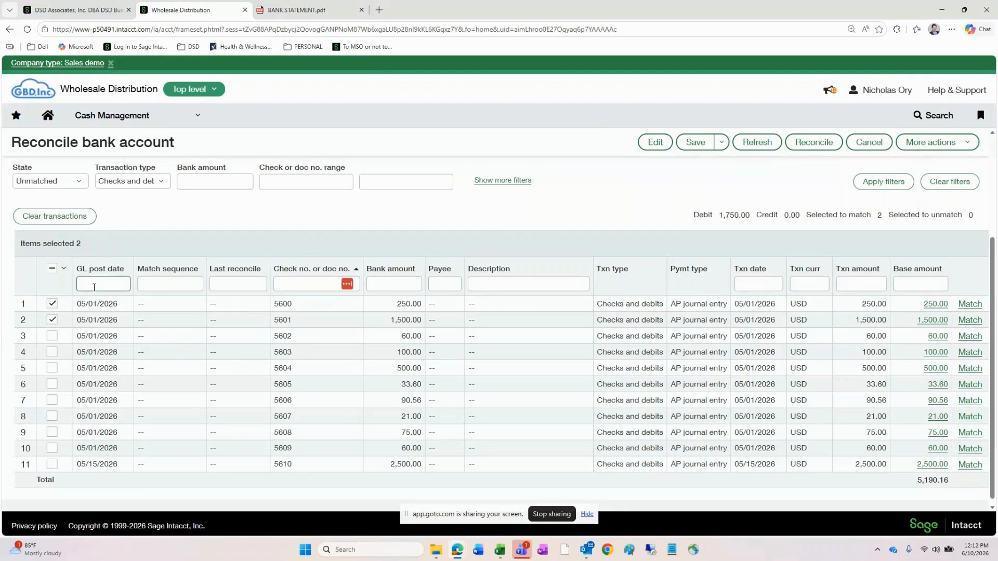
click(285, 284)
text(5610)
key(Return)
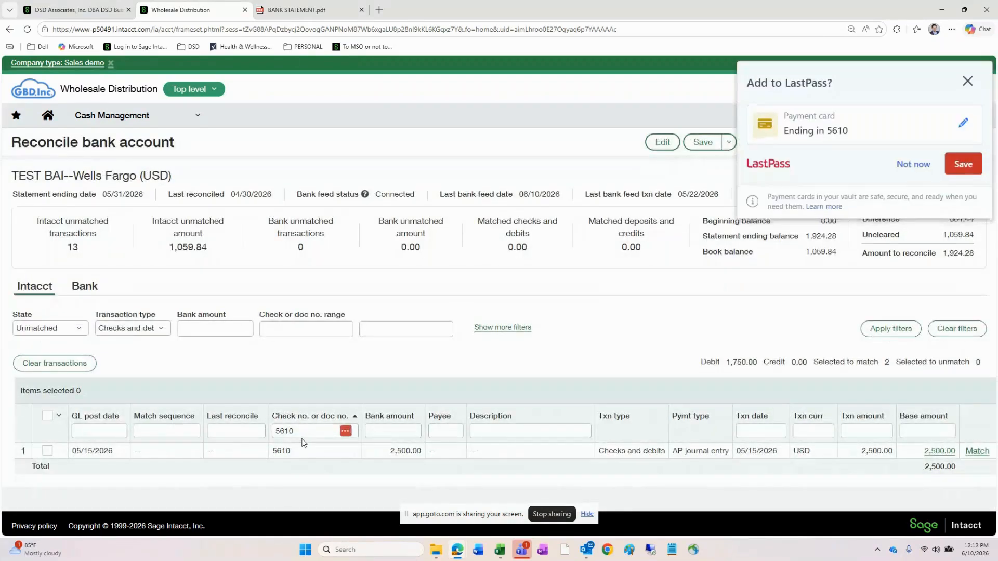
click(967, 81)
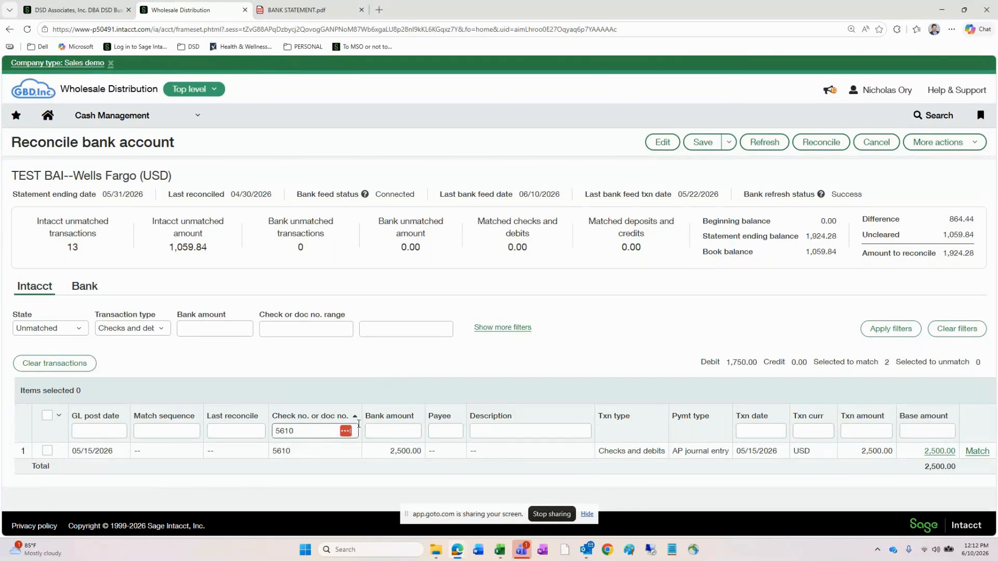
Step: Review the other column filter fields and select check 5610 for matching
click(390, 431)
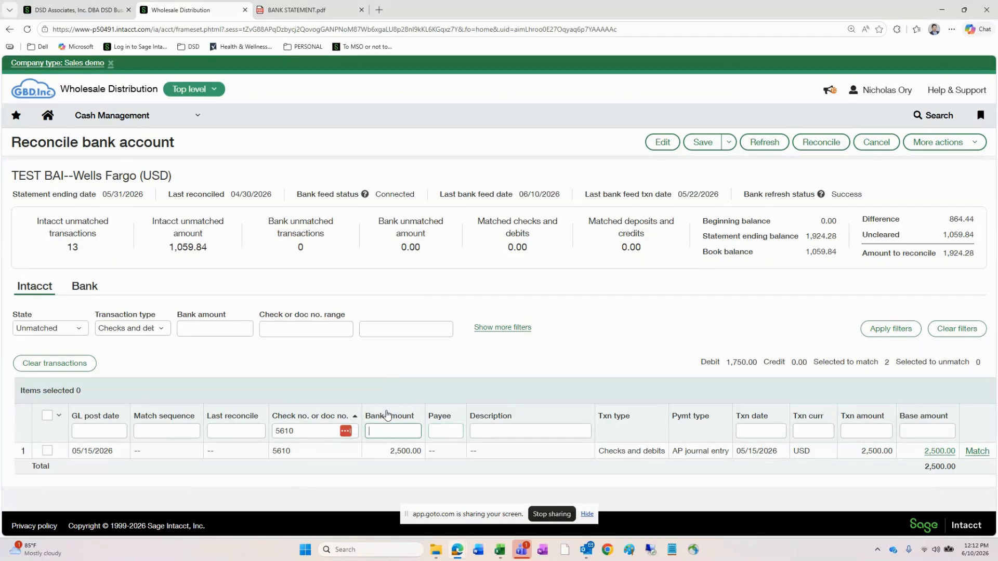
click(220, 433)
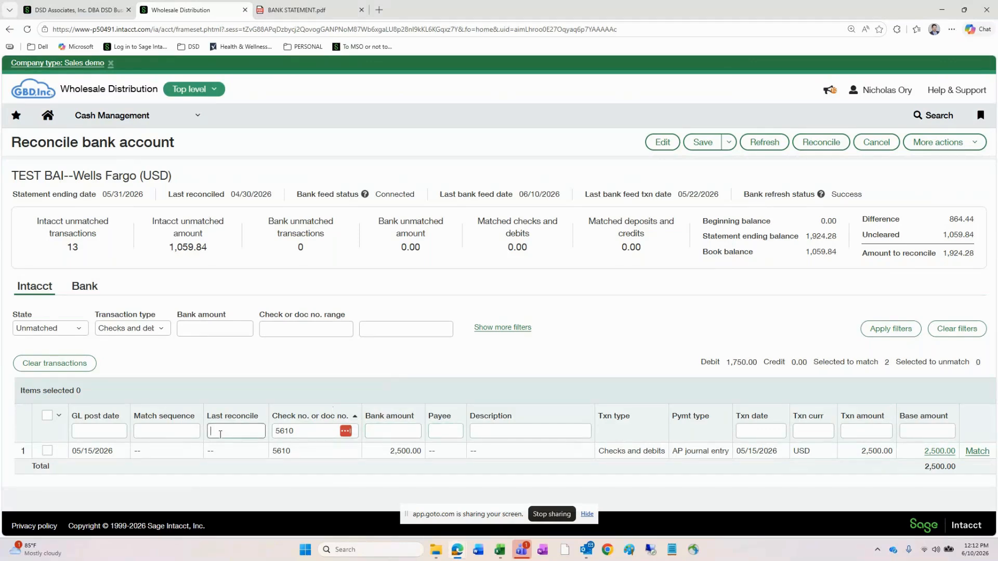
click(175, 433)
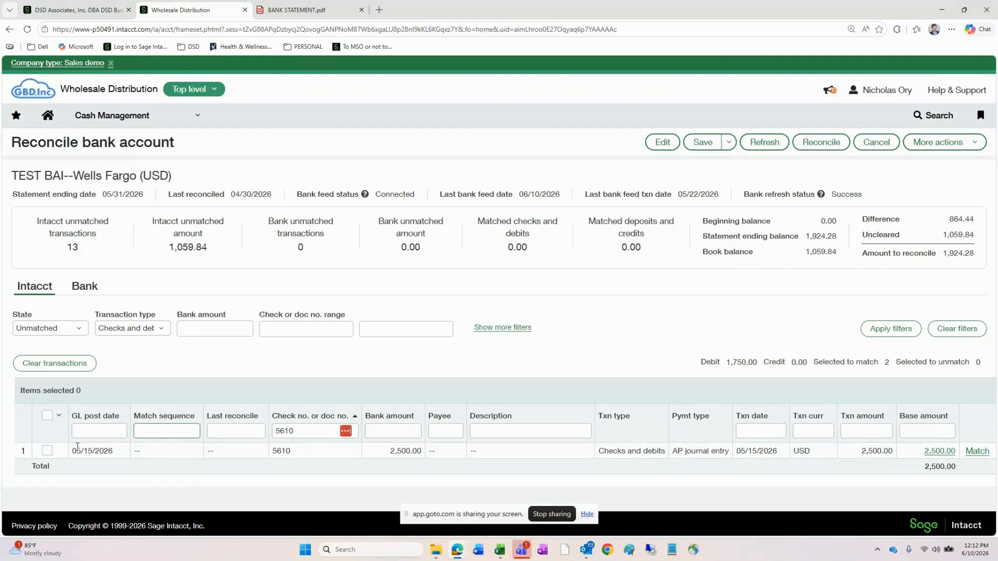
click(47, 451)
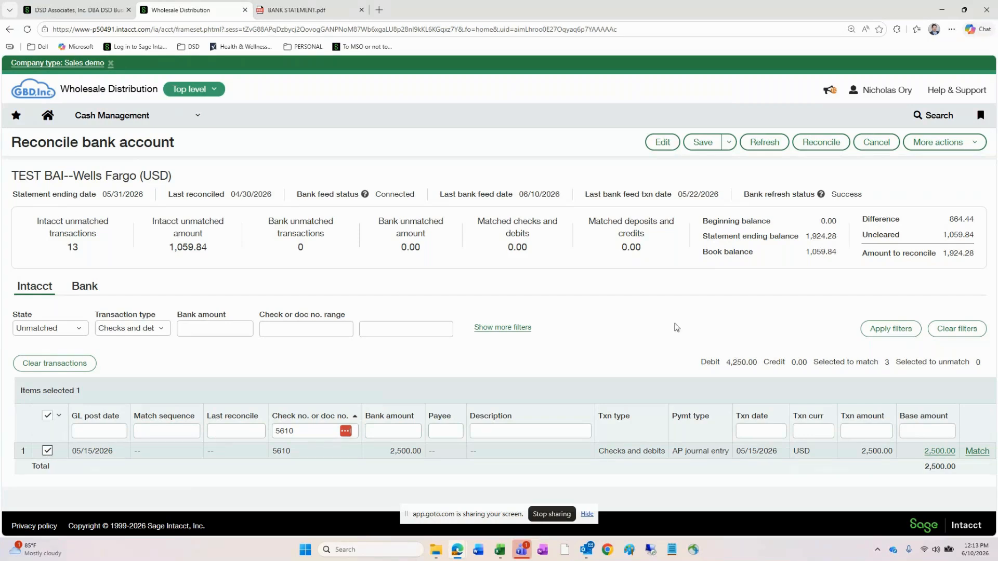
Step: Remove the 5610 check number filter and review the selected checks in the full list
click(298, 434)
double_click(298, 435)
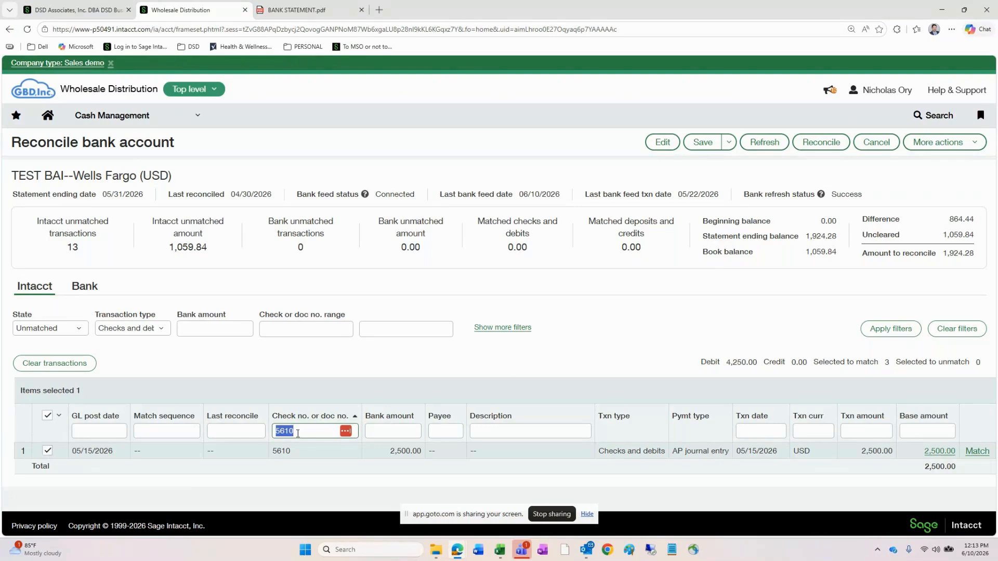
key(BackSpace)
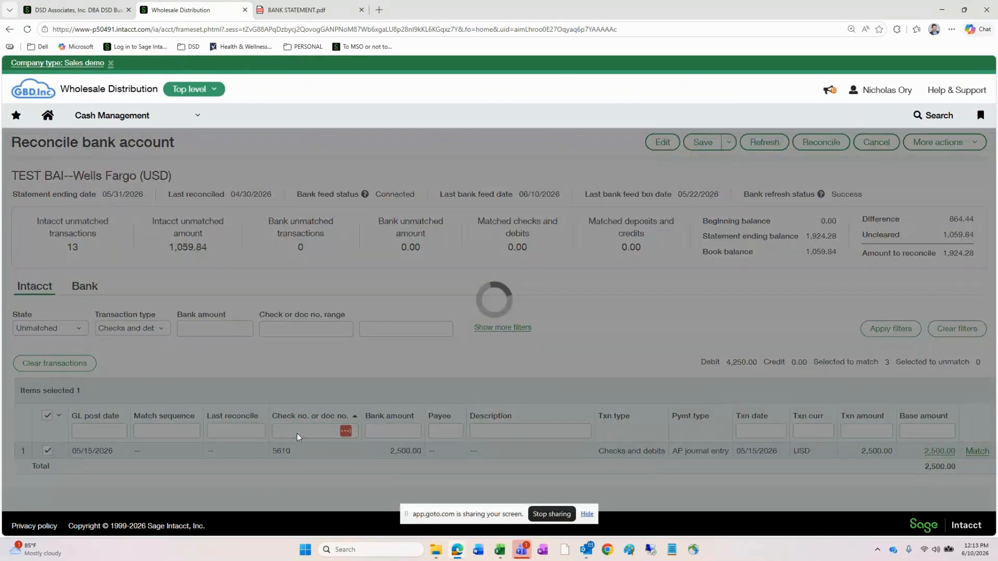
scroll(298, 434, down, 3)
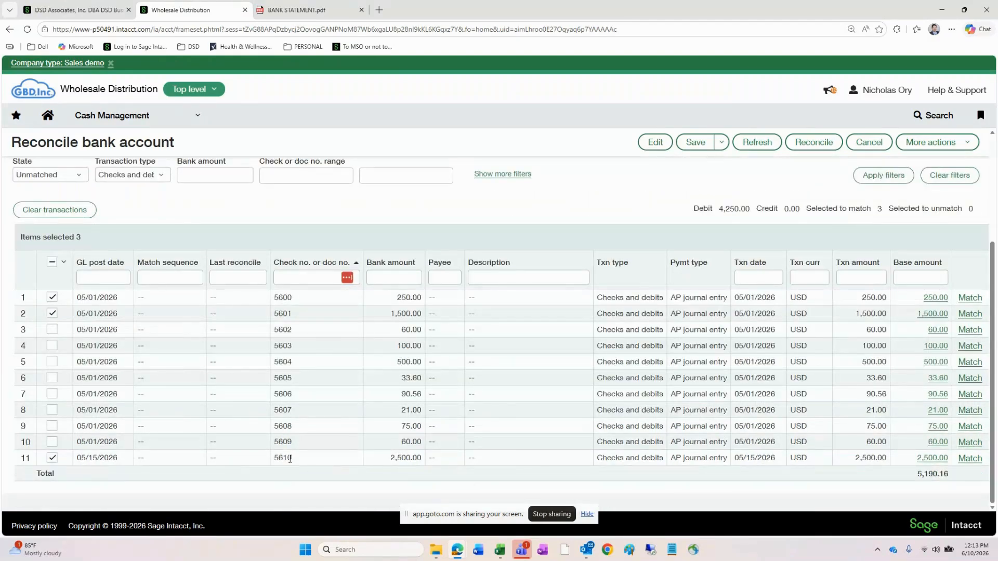
scroll(290, 459, up, 1)
scroll(290, 460, up, 3)
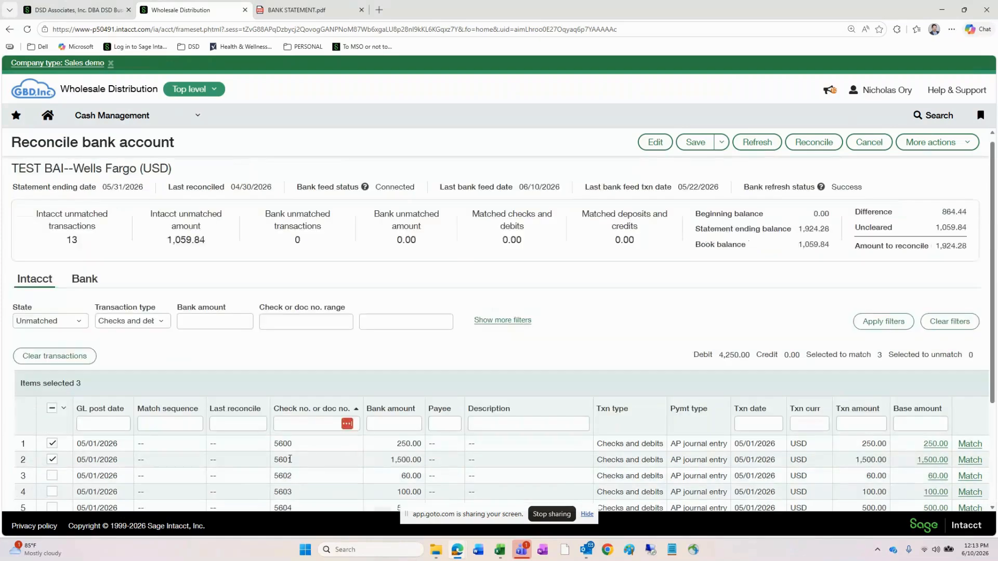
Step: Compare the checks selected for matching with the CHECKS section of the bank statement PDF, ending back in the reconciliation
scroll(290, 460, down, 1)
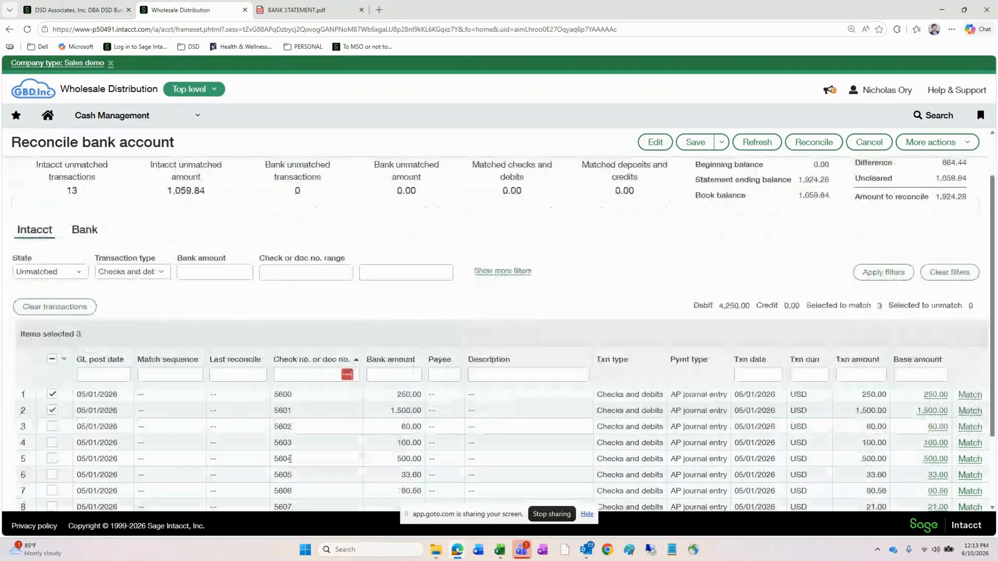
scroll(290, 459, down, 1)
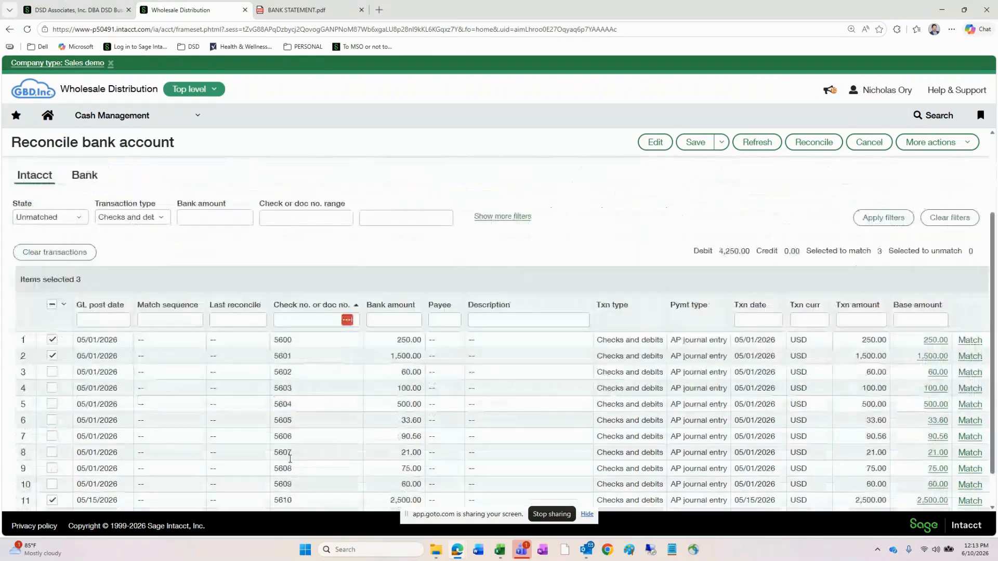
scroll(290, 459, down, 1)
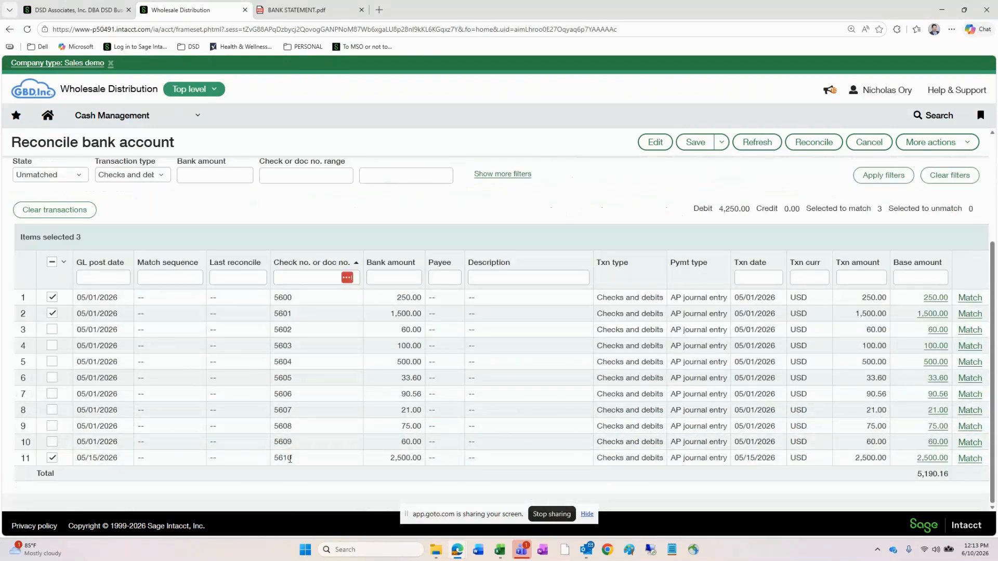
click(294, 10)
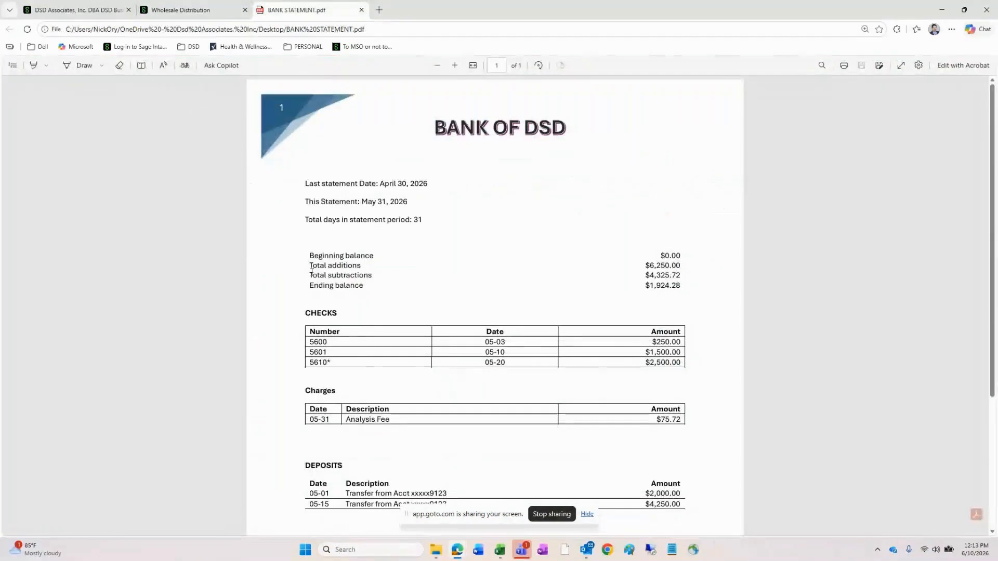
drag(310, 339, 684, 369)
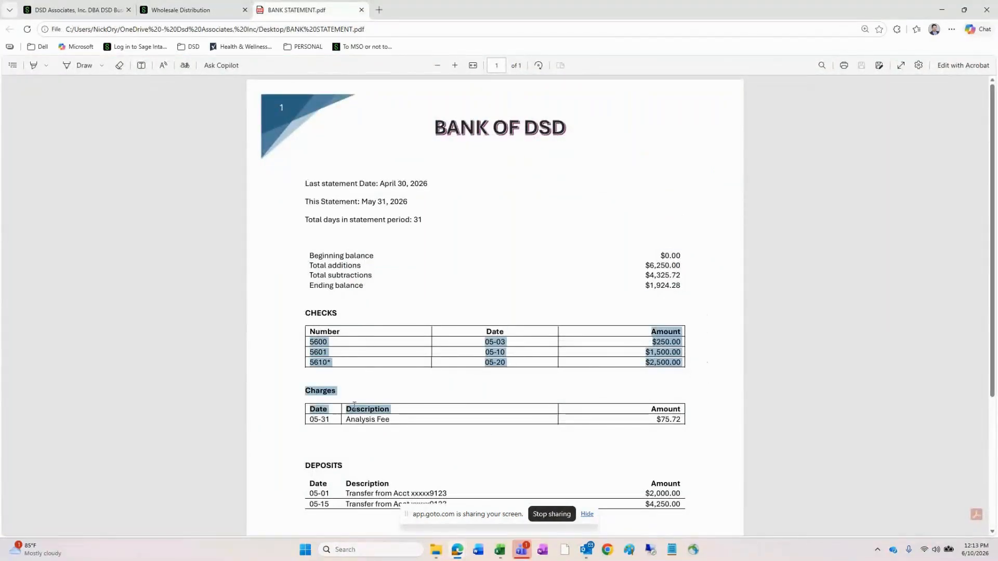
click(202, 14)
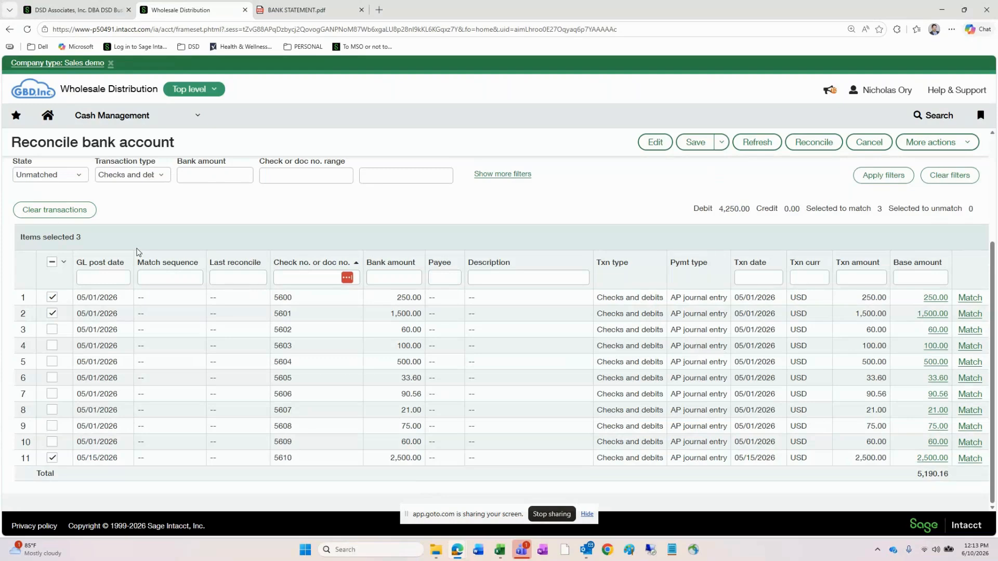
Step: Clear the selected checks 5600, 5601 and 5610, and review the amount to reconcile
click(41, 211)
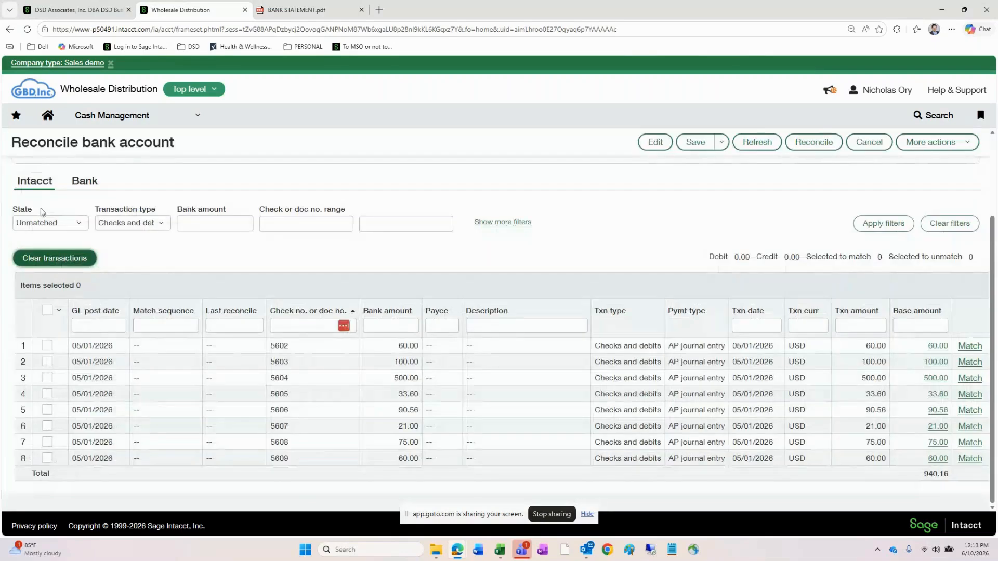
scroll(471, 345, up, 3)
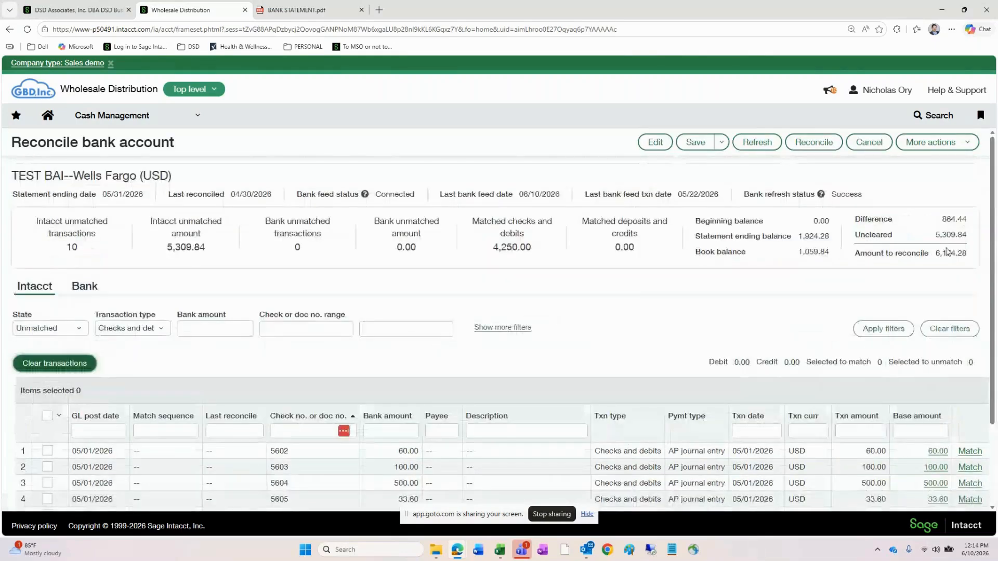
double_click(947, 253)
click(614, 341)
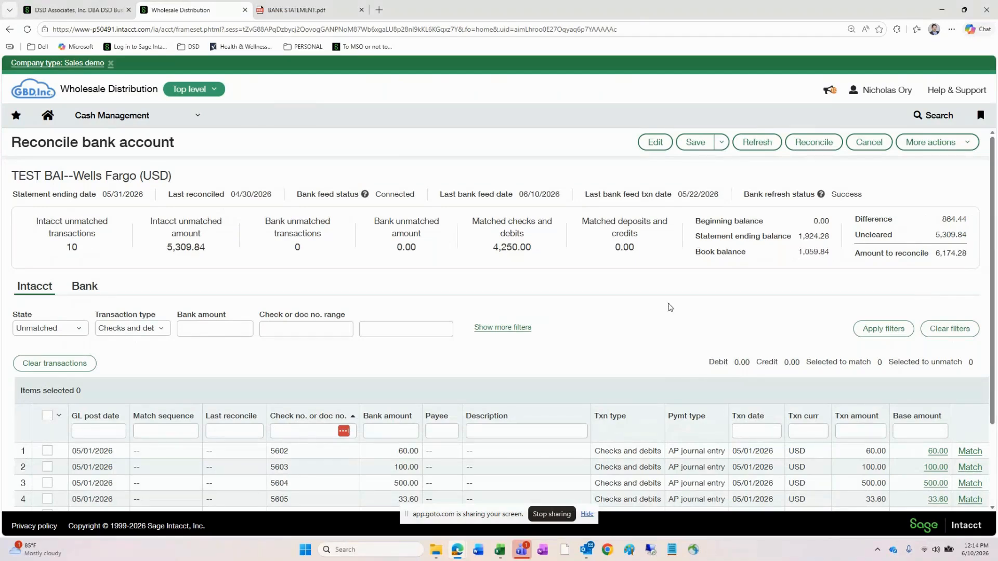
Step: Filter the unmatched transactions to deposits and credits, and select the 05/01/2026 and 05/15/2026 deposits for matching
click(127, 328)
click(127, 375)
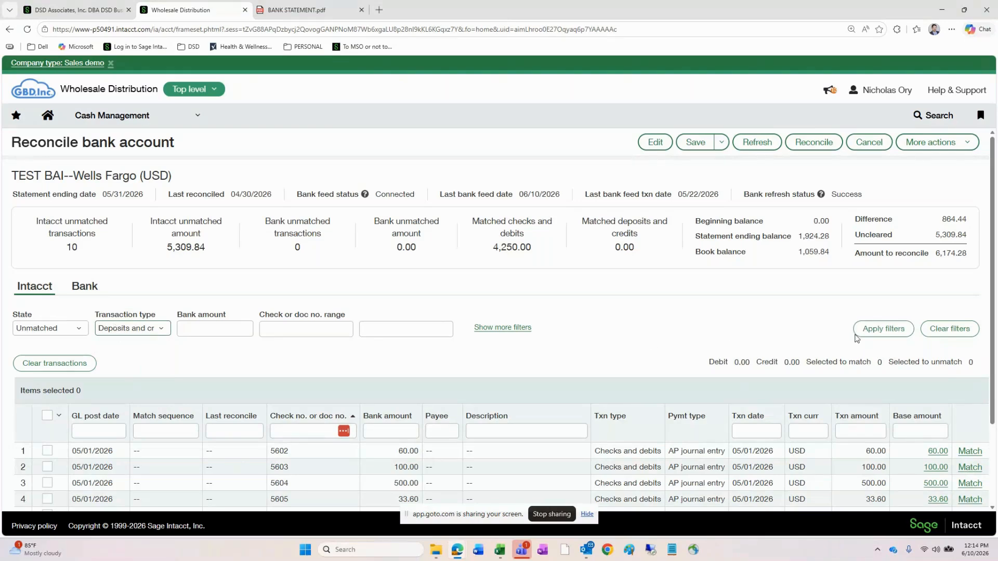
click(881, 329)
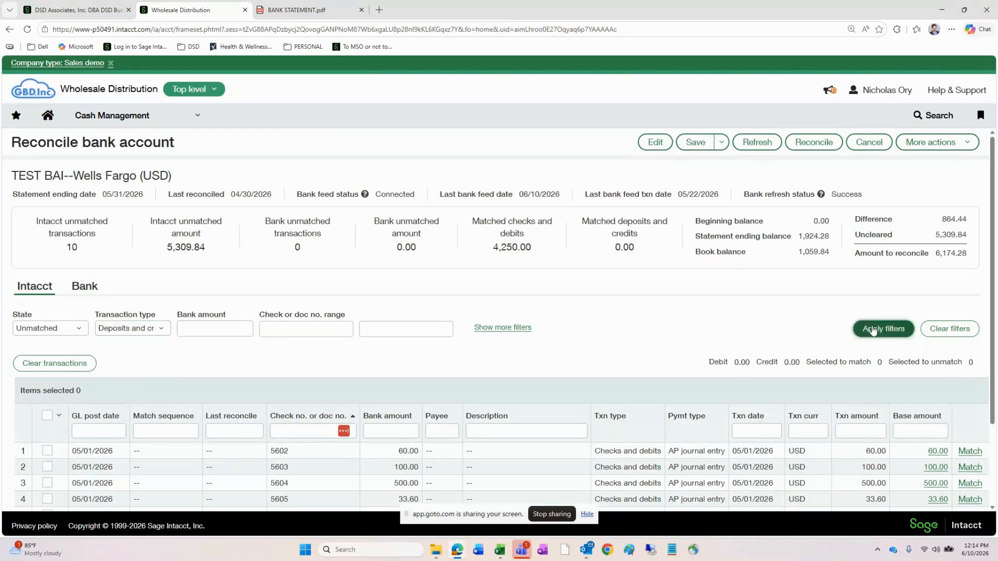
click(47, 450)
click(48, 467)
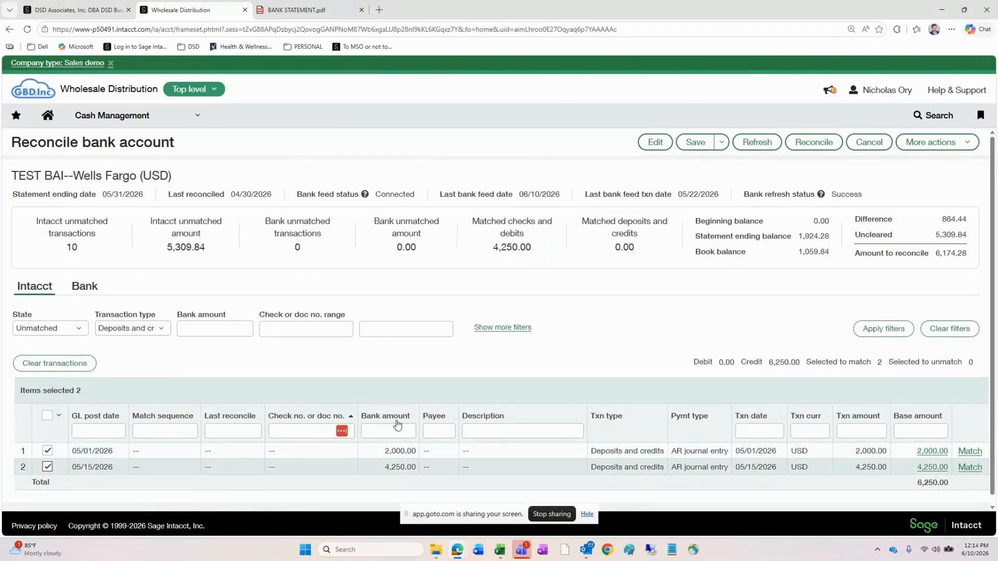
Step: Check the two selected deposits against the DEPOSITS section of the bank statement PDF, ending back in the reconciliation
key(ctrl+Tab)
scroll(707, 459, down, 3)
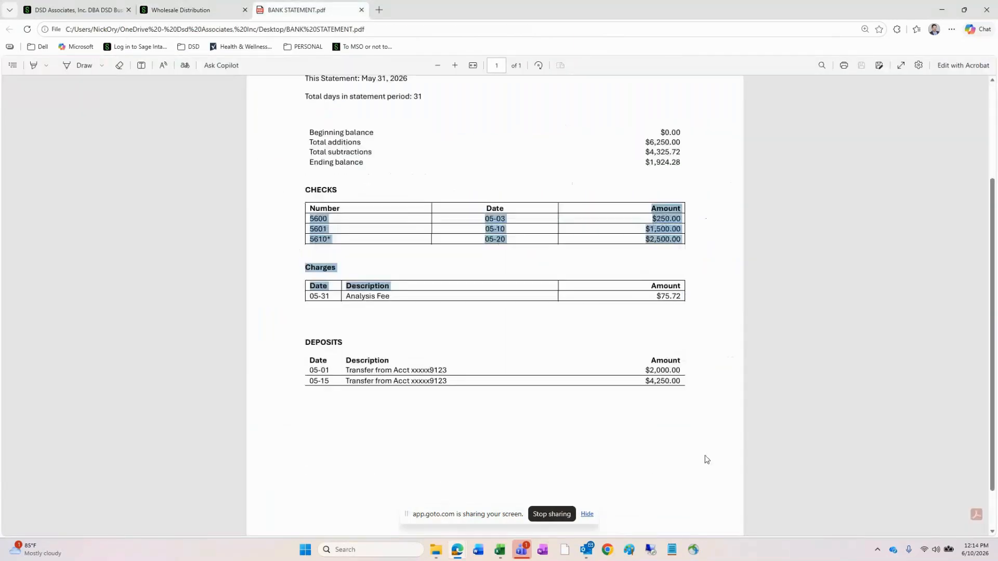
scroll(707, 460, down, 2)
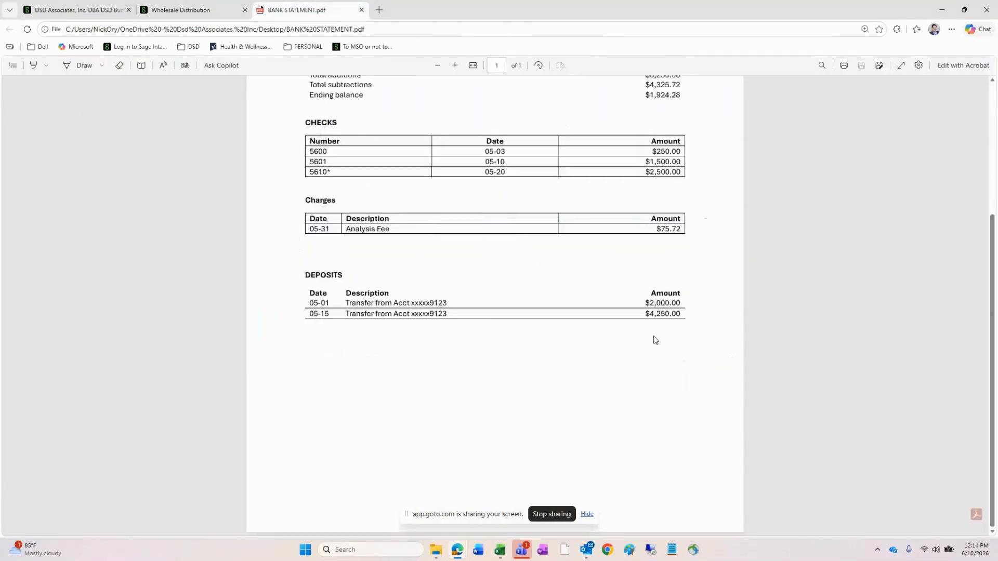
click(208, 10)
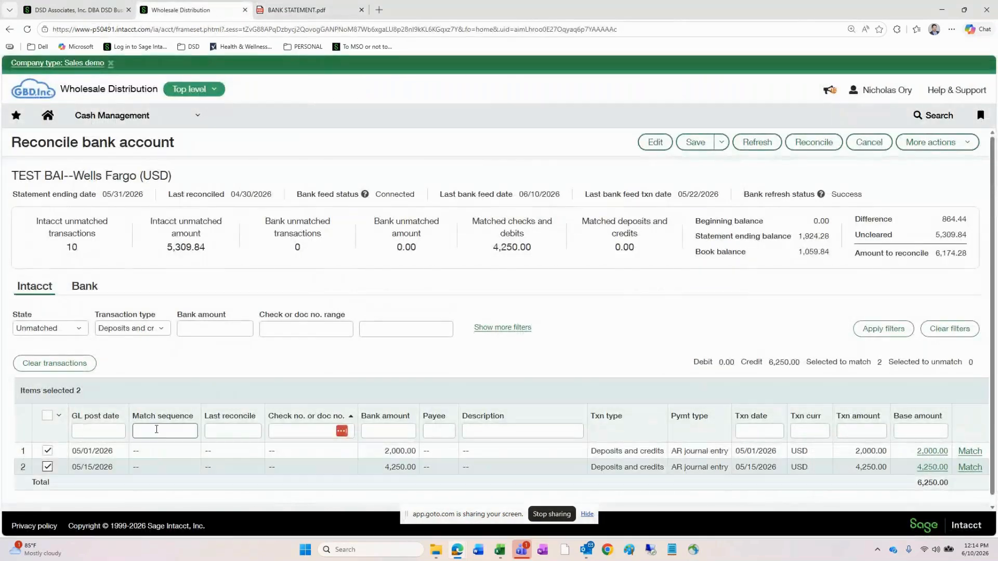
Step: Clear the two selected deposits and review the remaining amount to reconcile
click(55, 363)
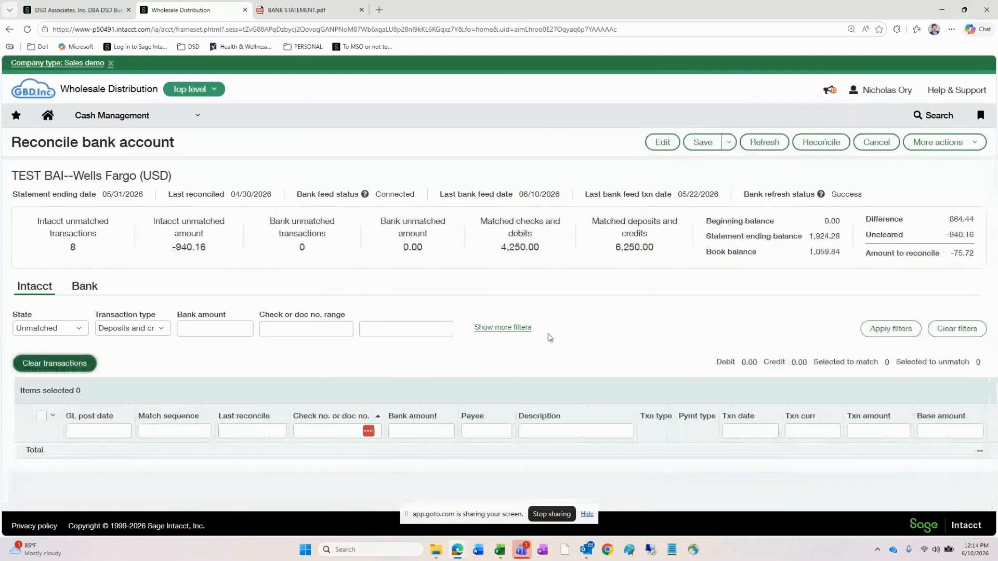
drag(866, 253, 975, 255)
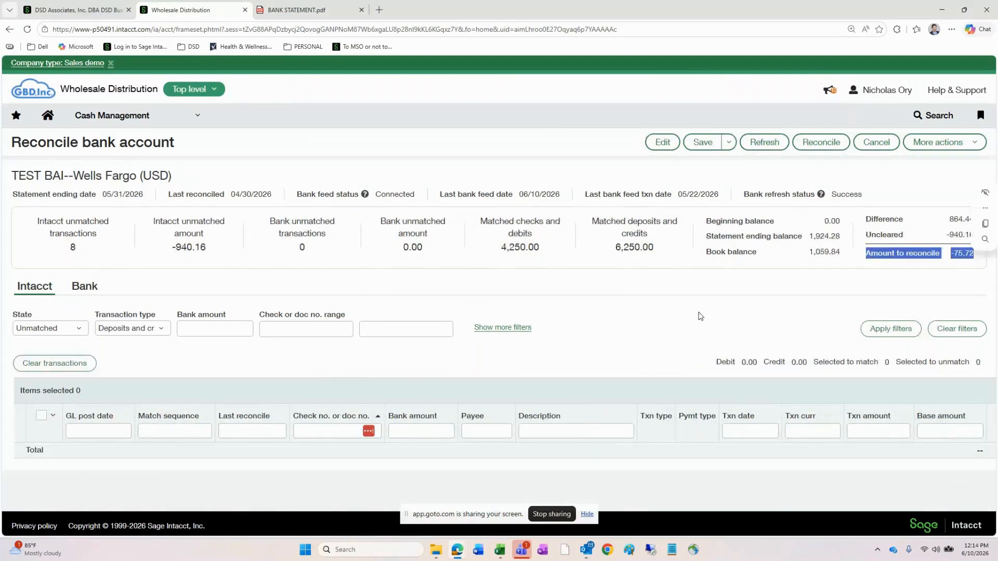
click(626, 327)
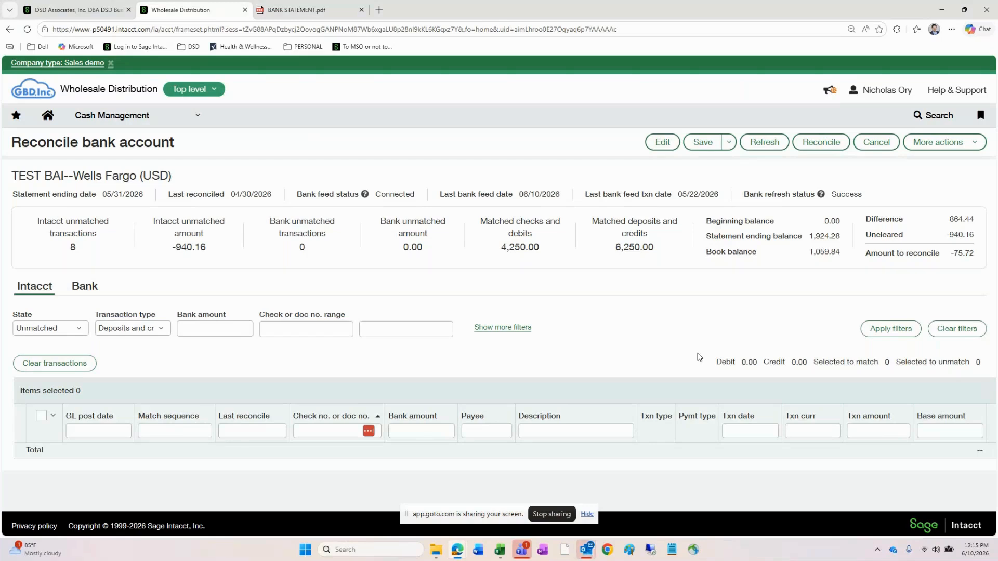
Step: Start a bank interest and charges entry from the reconciliation, maximize its window, and date it 05/31/2026
click(965, 150)
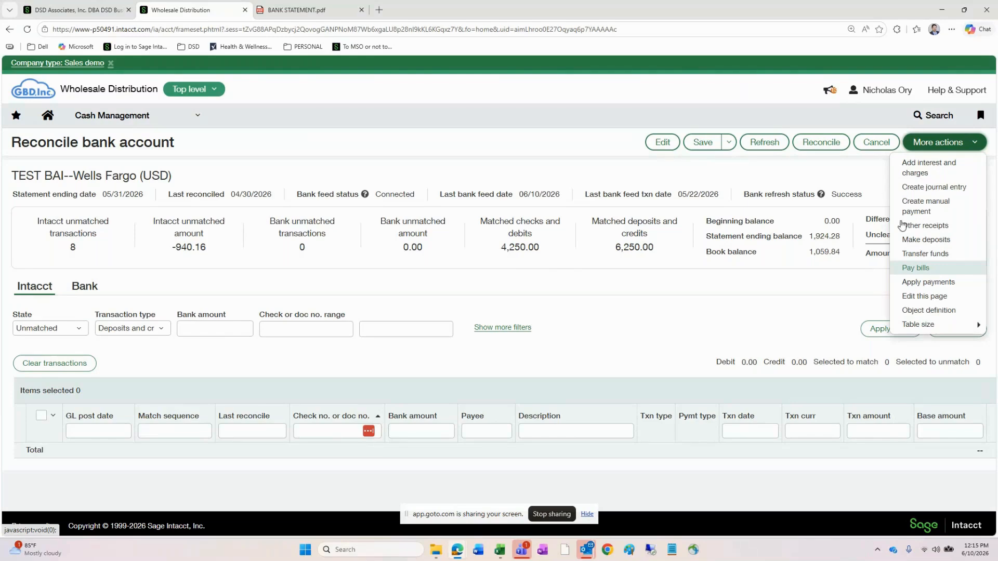
click(937, 166)
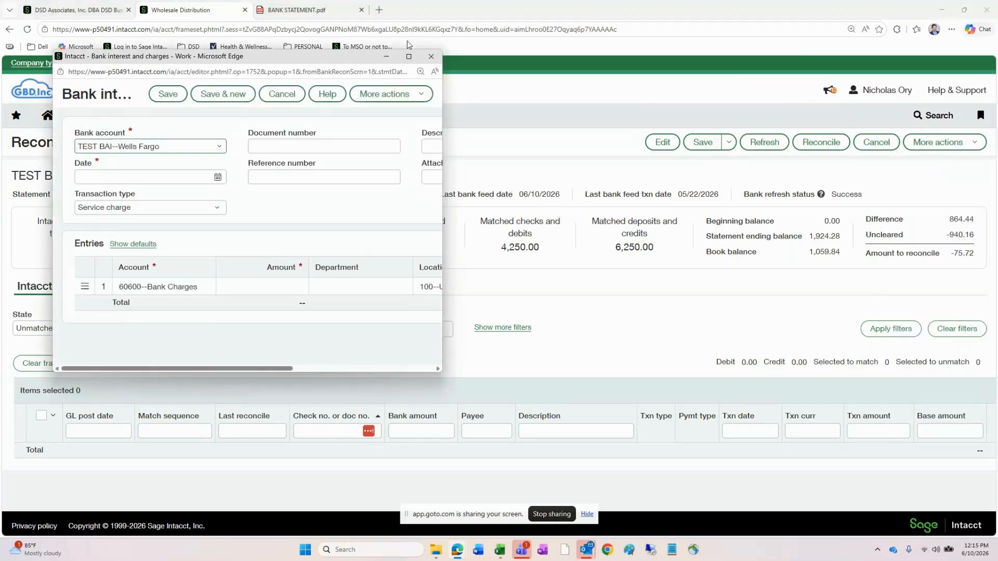
click(409, 56)
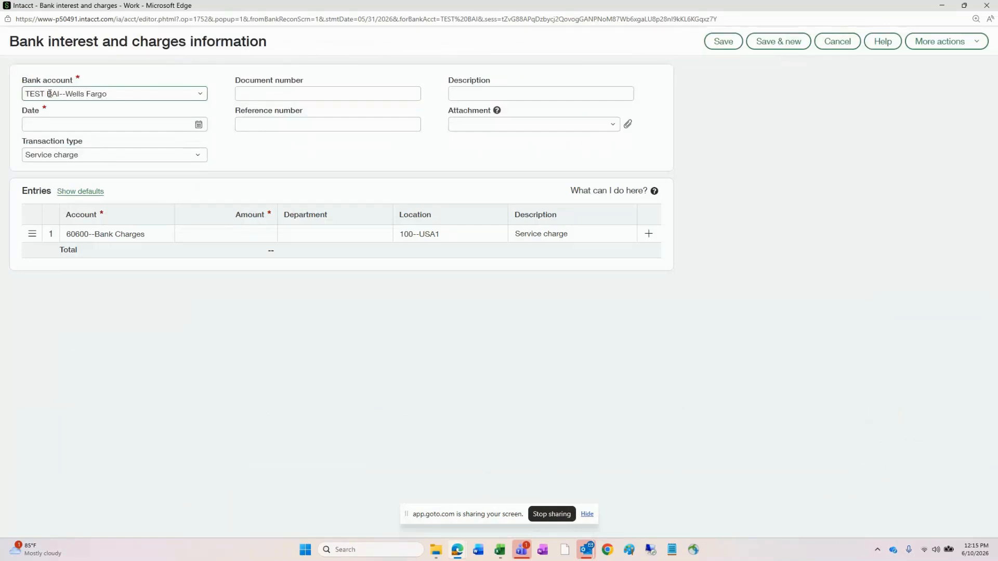
click(97, 125)
text(053126)
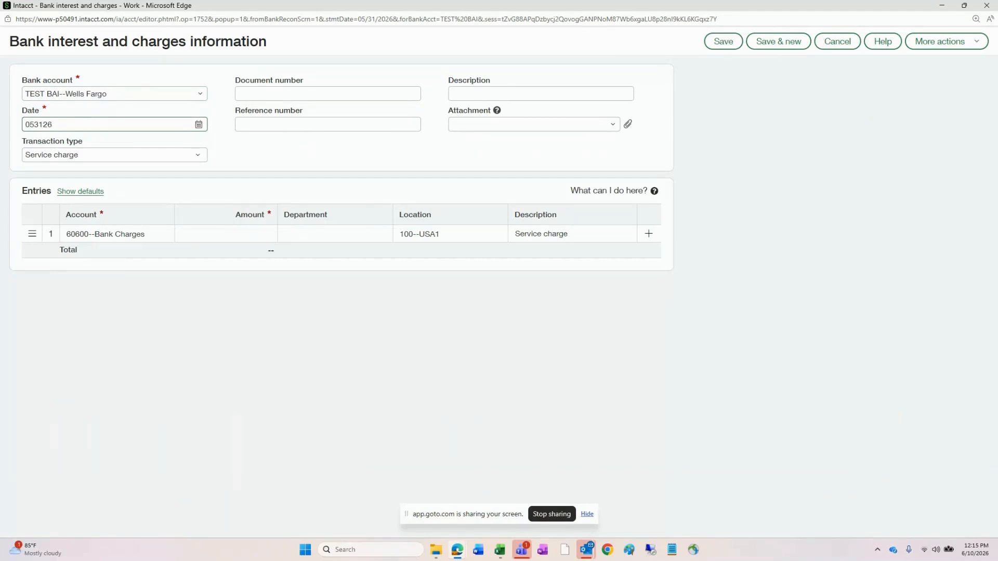
key(Tab)
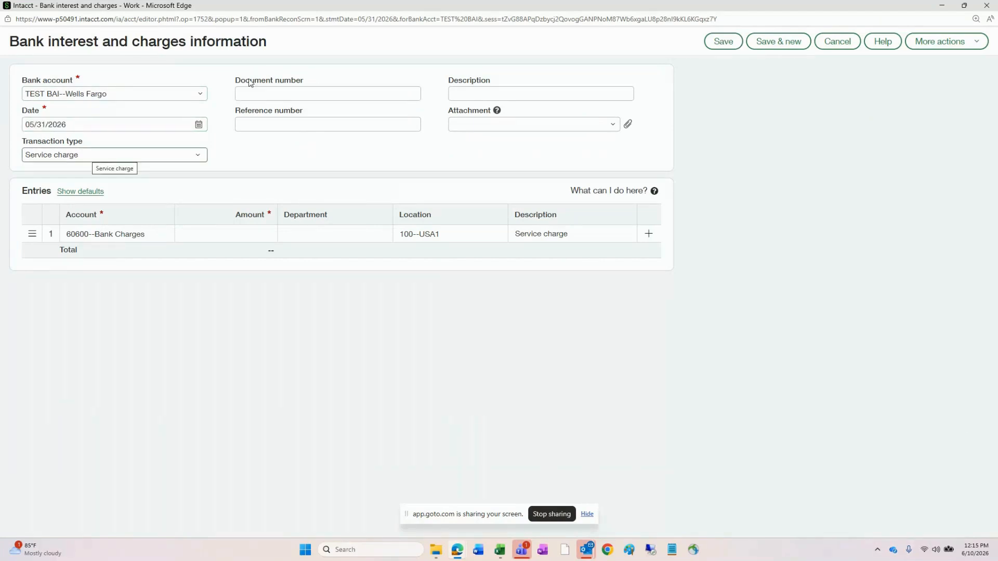
Step: Set the bank charge's document number to TEST, leaving the reference number and attachment blank
click(256, 96)
click(255, 97)
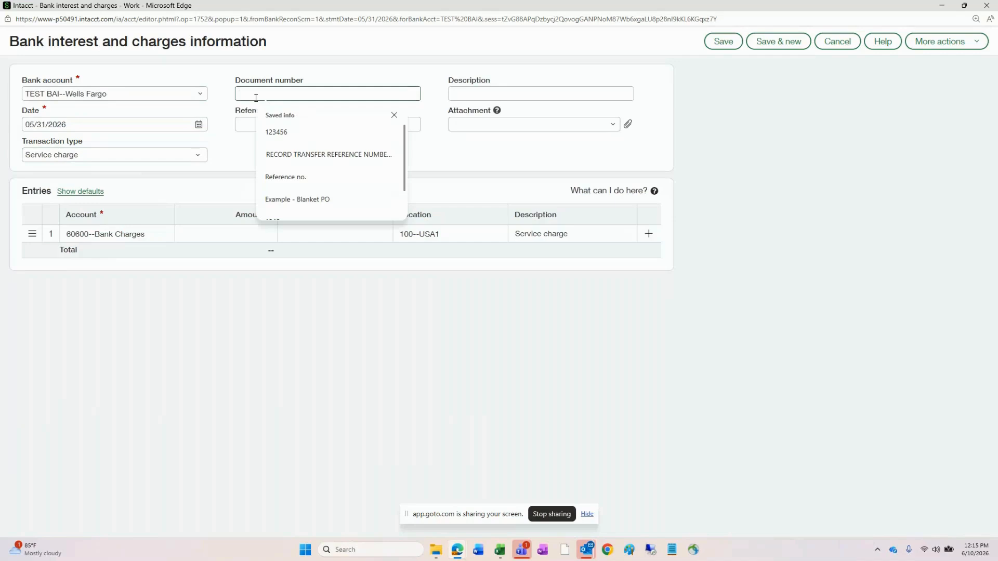
text(TEST)
key(Tab)
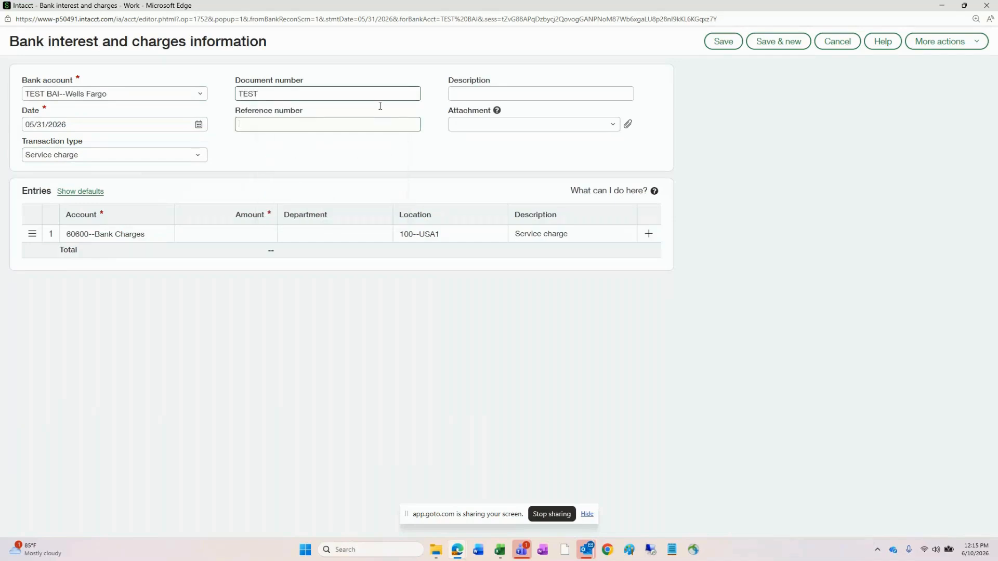
click(482, 124)
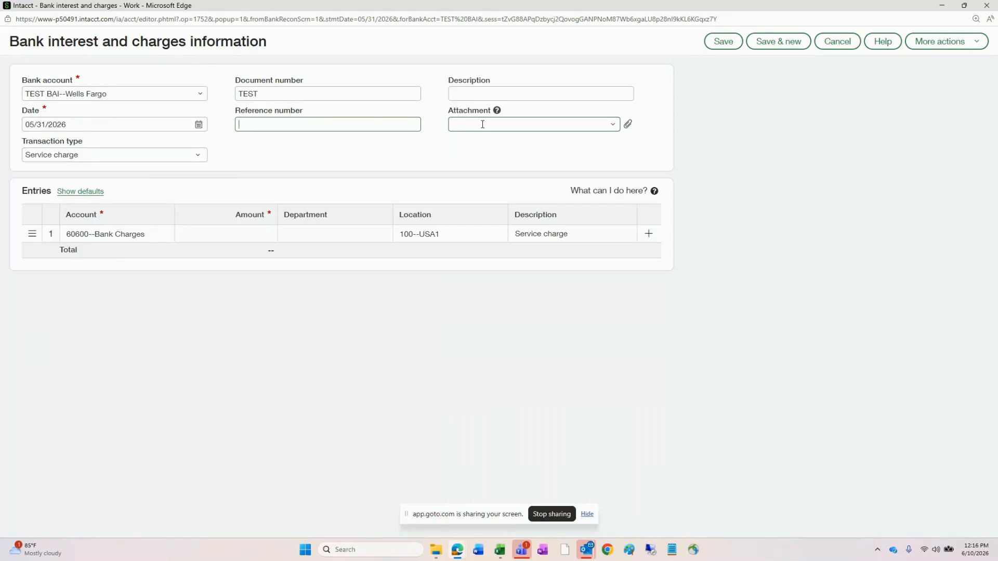
Step: Try the Interest earned transaction type to review its default account, and return the entry to Service charge
click(83, 157)
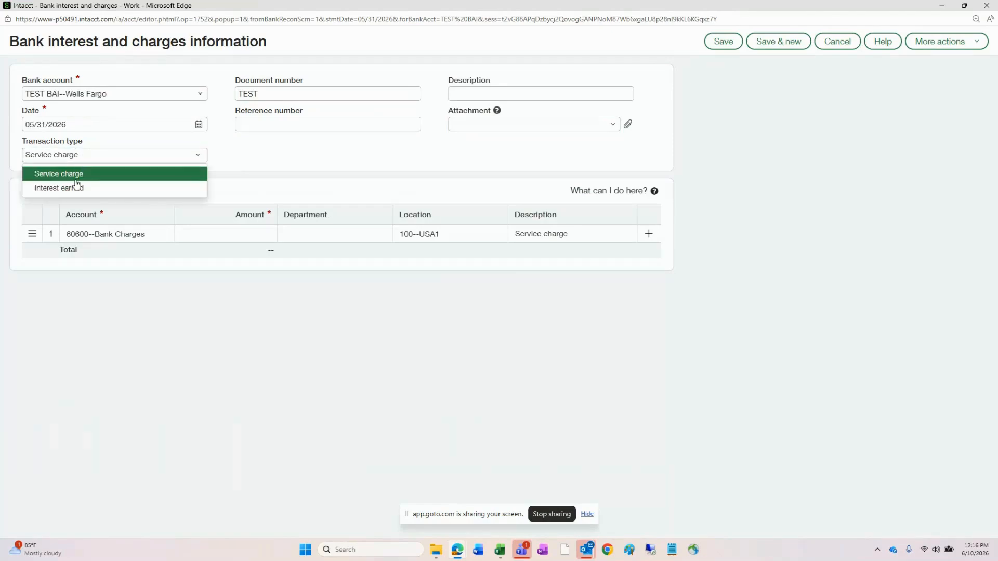
click(77, 187)
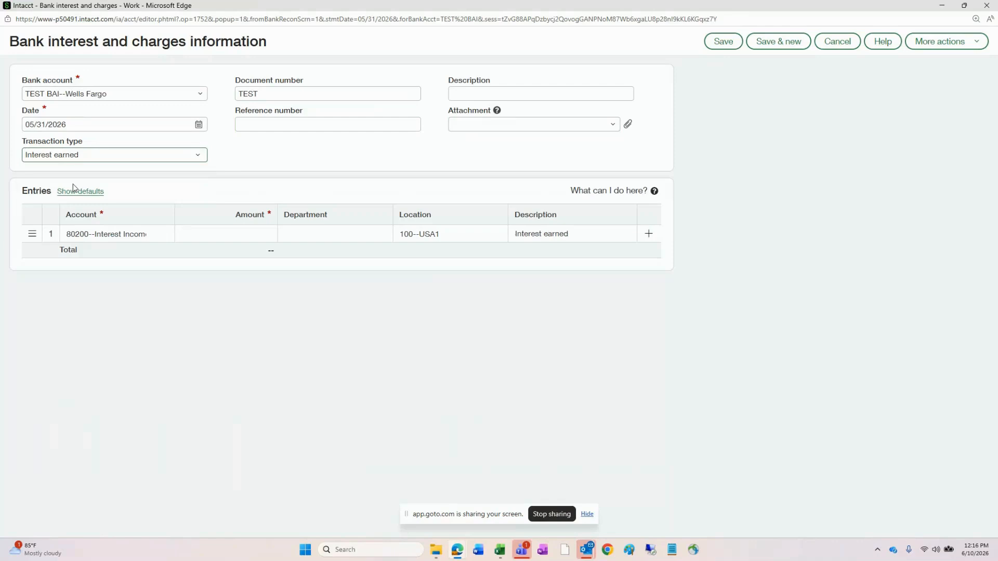
click(78, 235)
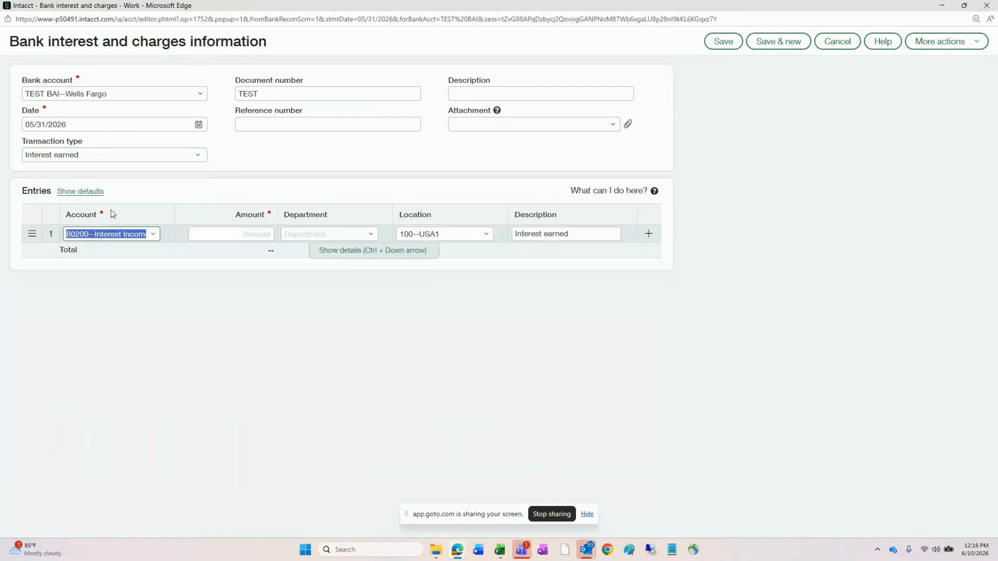
click(200, 156)
click(79, 173)
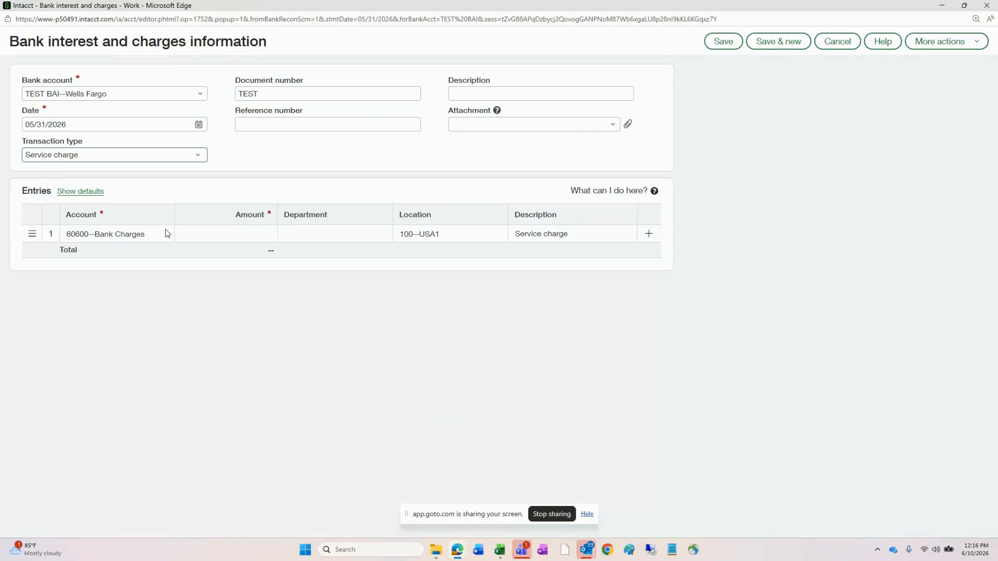
Step: Enter a 75.72 service charge for department 100--Sales on the bank charges line and save the entry
click(241, 234)
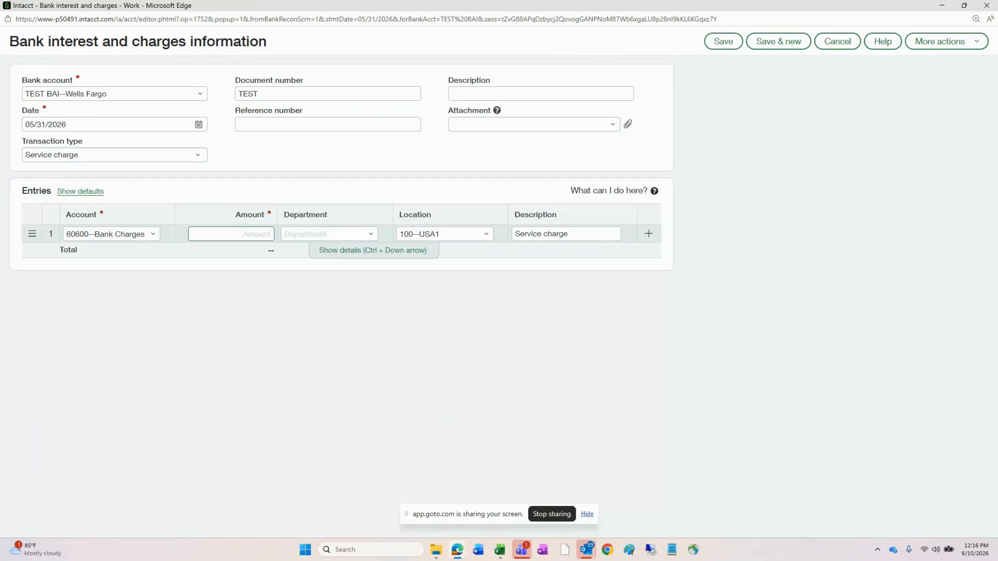
text(75.72)
key(Tab)
key(Down)
key(Down)
key(Down)
key(Down)
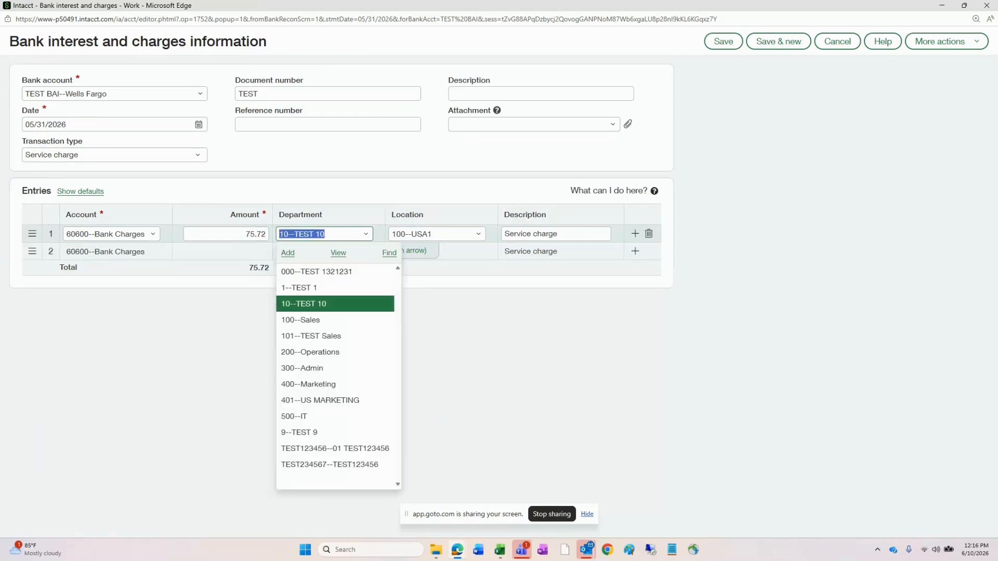
key(Tab)
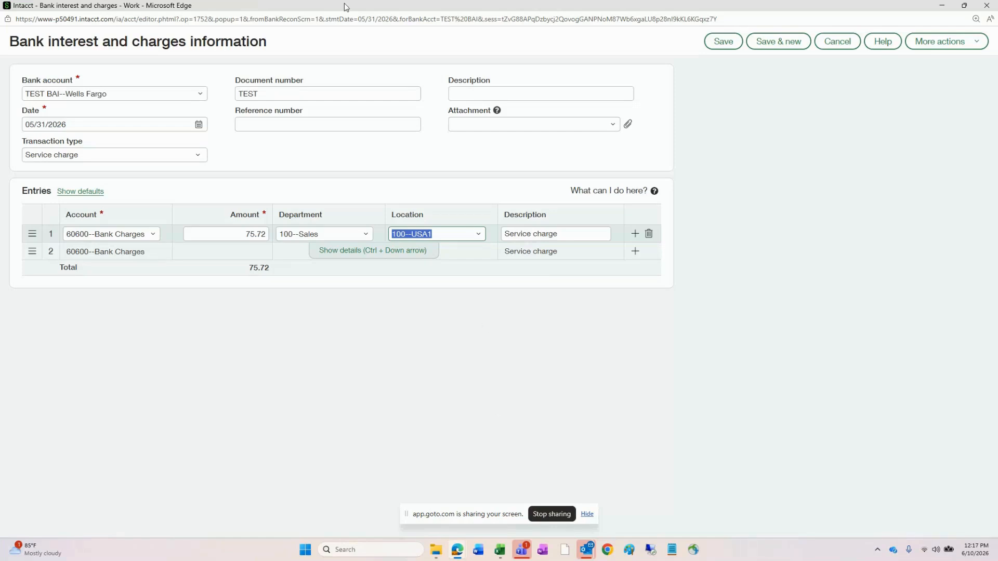
click(731, 44)
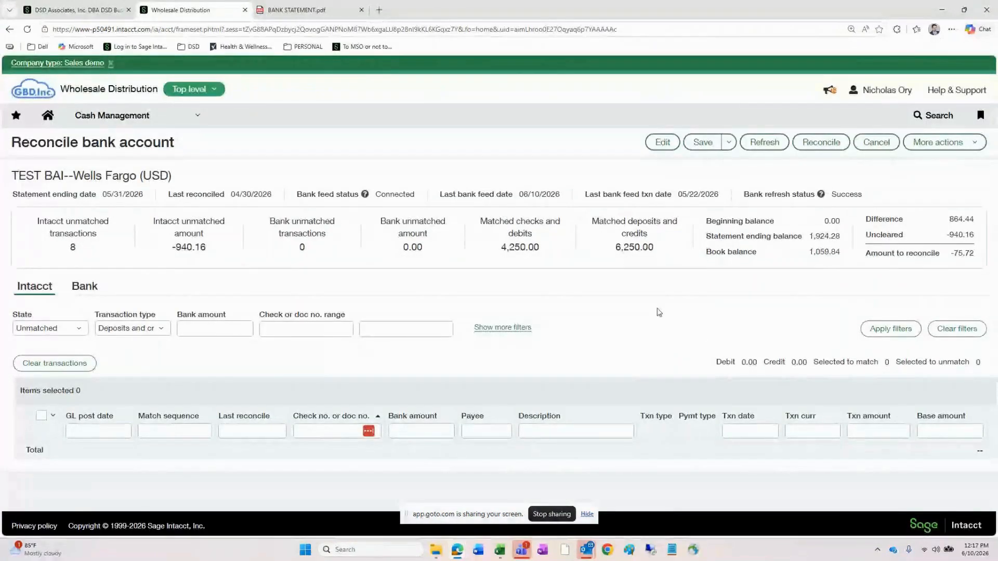
Step: Filter the reconciliation's unmatched transactions to checks and debits
click(133, 328)
click(128, 355)
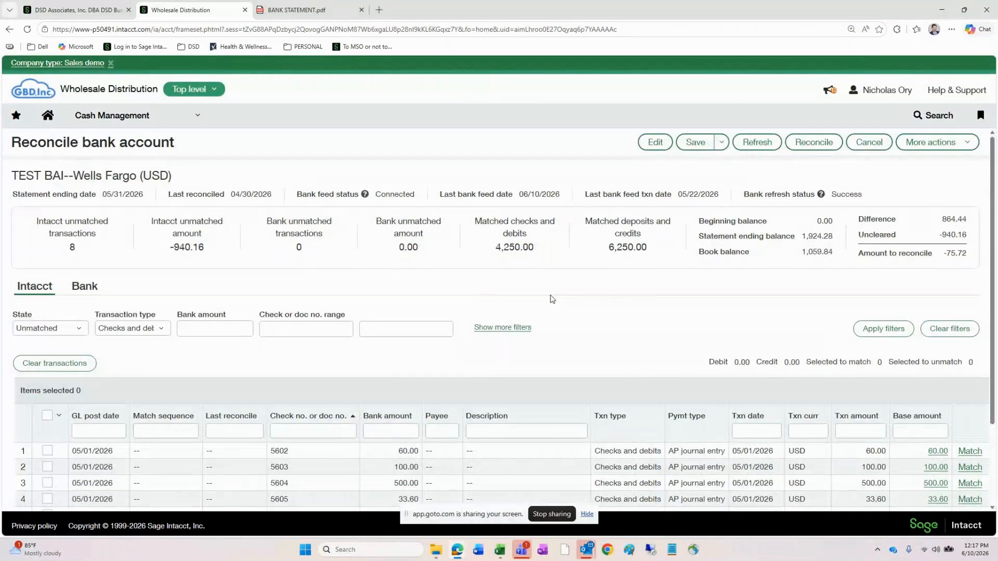
Step: Refresh the reconciliation to load the new TEST bank charge, and review which other entry types can be created from it
scroll(552, 299, down, 2)
scroll(601, 304, up, 2)
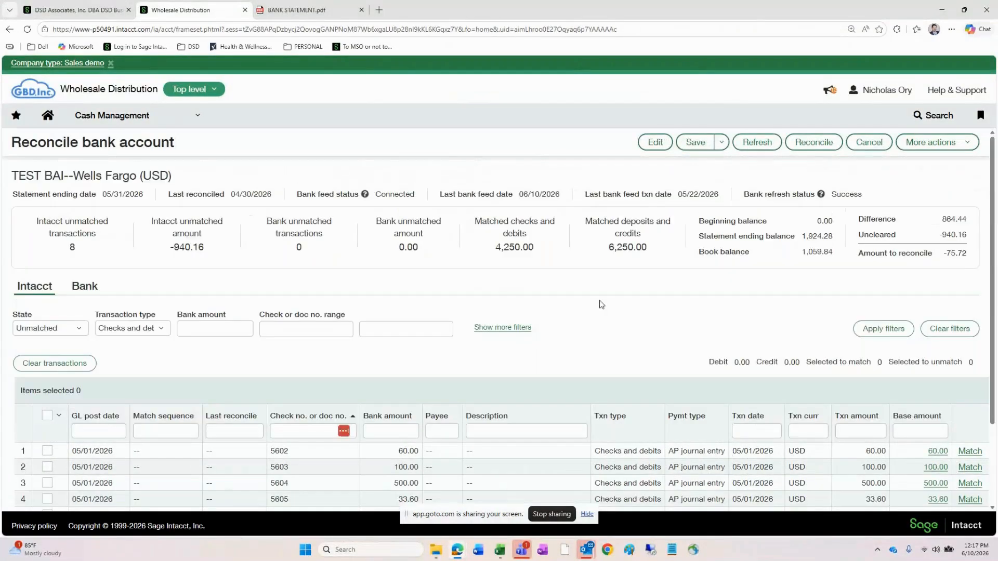
click(757, 142)
scroll(486, 358, down, 1)
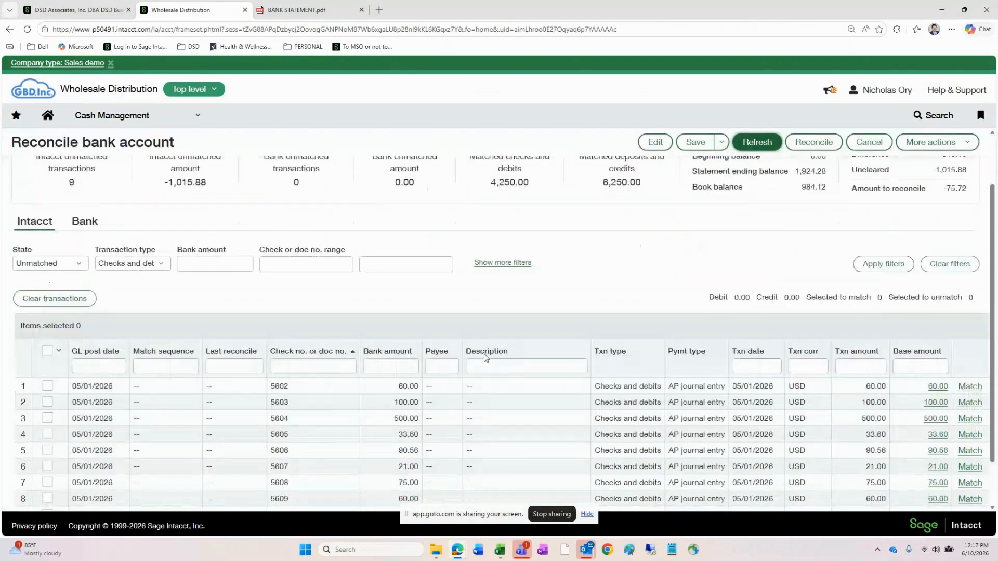
scroll(484, 358, down, 1)
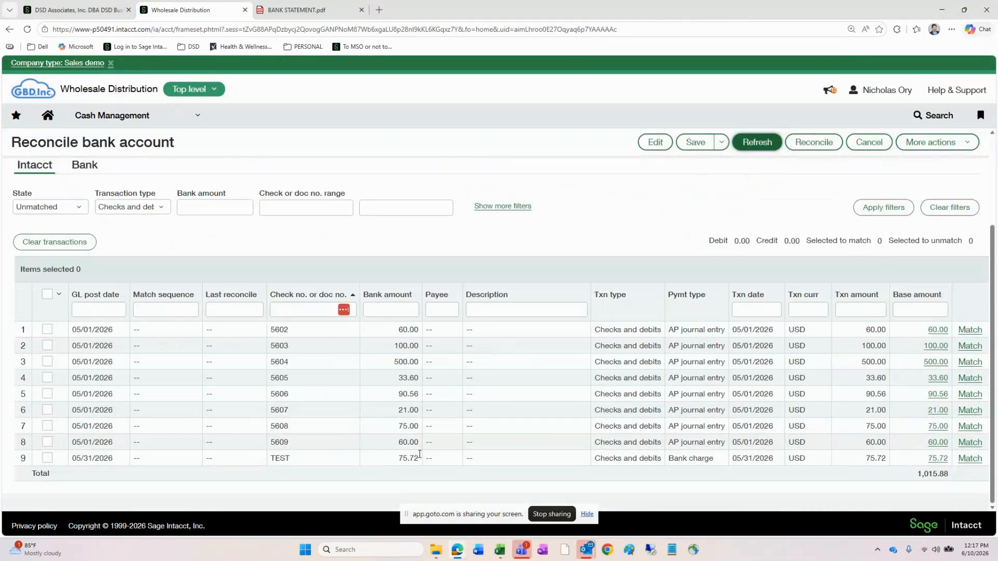
click(679, 461)
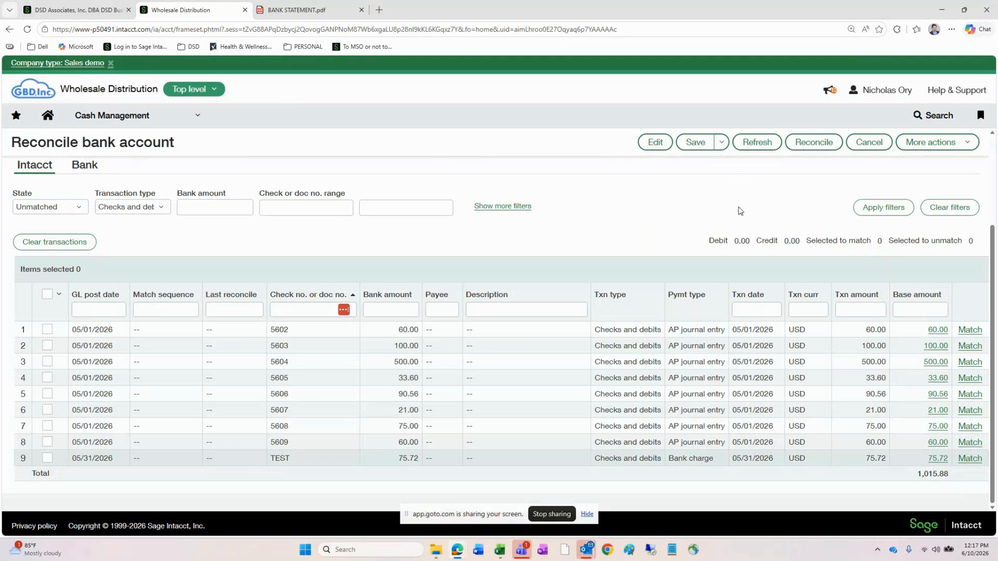
click(926, 147)
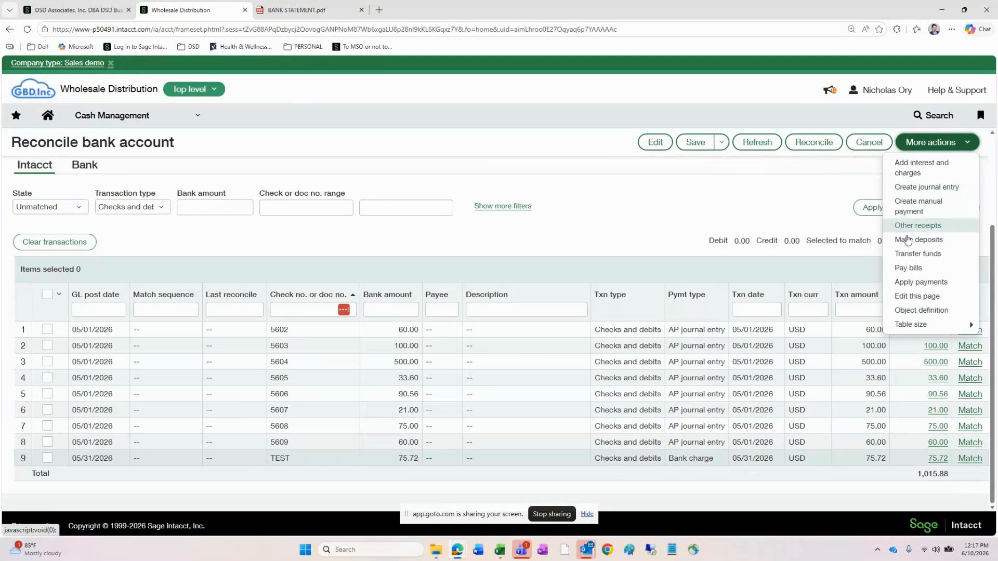
click(783, 199)
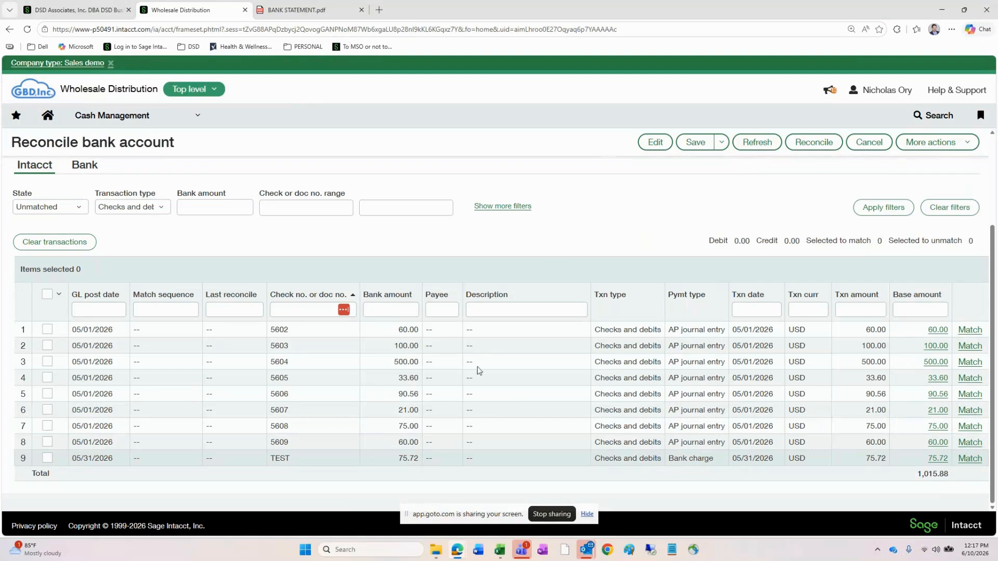
Step: Clear the 75.72 TEST bank charge in the reconciliation
click(47, 459)
scroll(640, 320, up, 2)
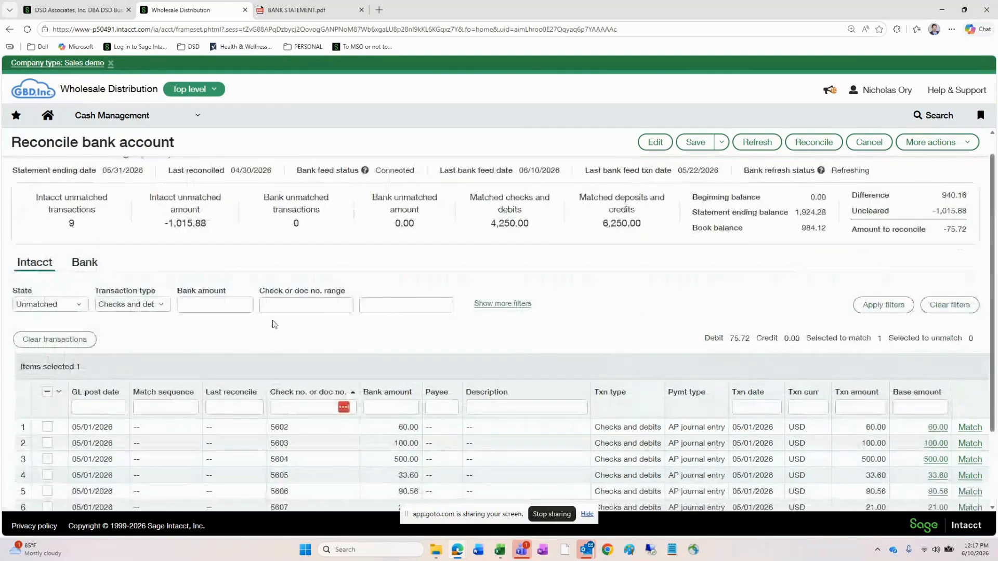
click(86, 340)
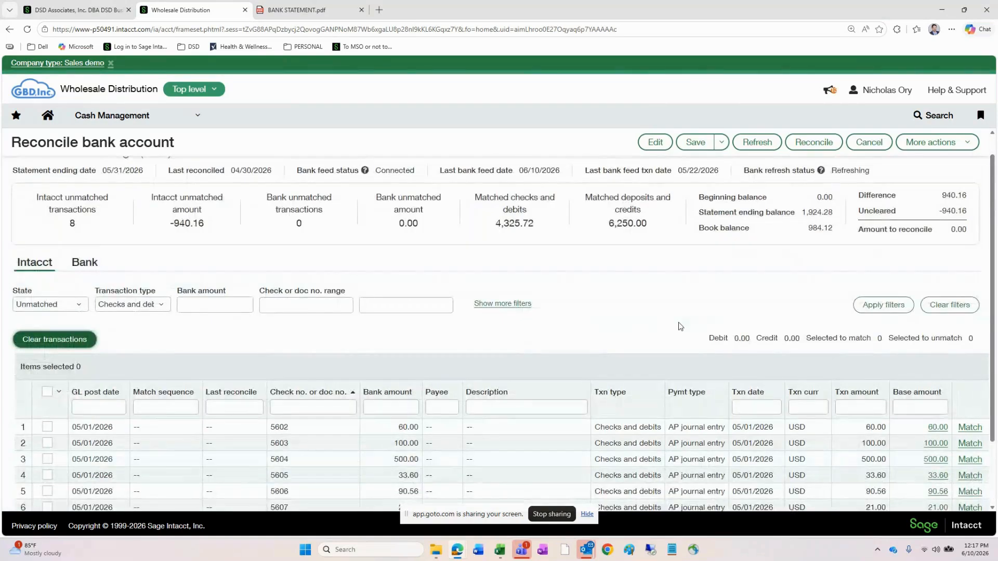
Step: Check the amount to reconcile, then complete the TEST BAI account's reconciliation and acknowledge the confirmation
click(957, 234)
double_click(957, 234)
click(741, 314)
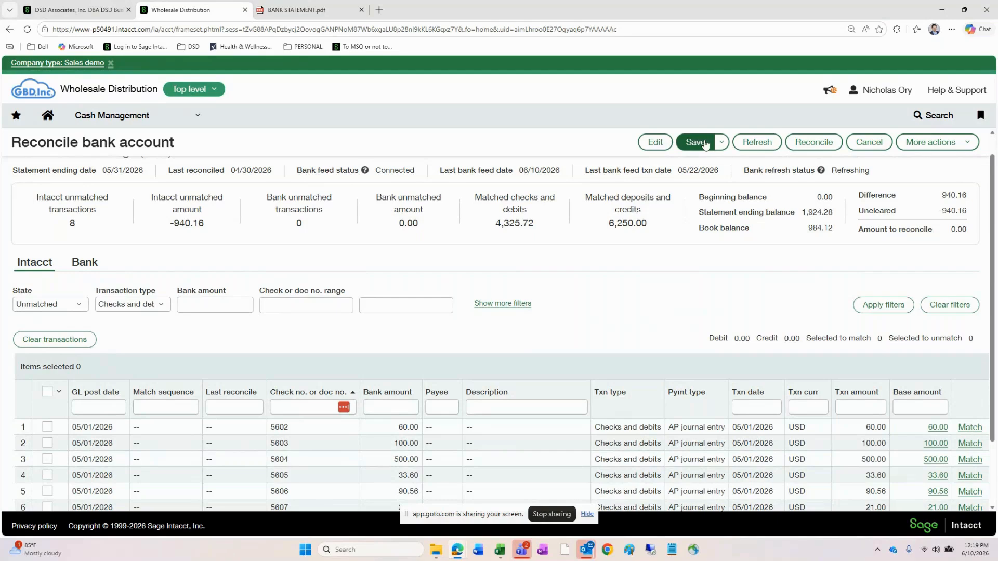
click(826, 144)
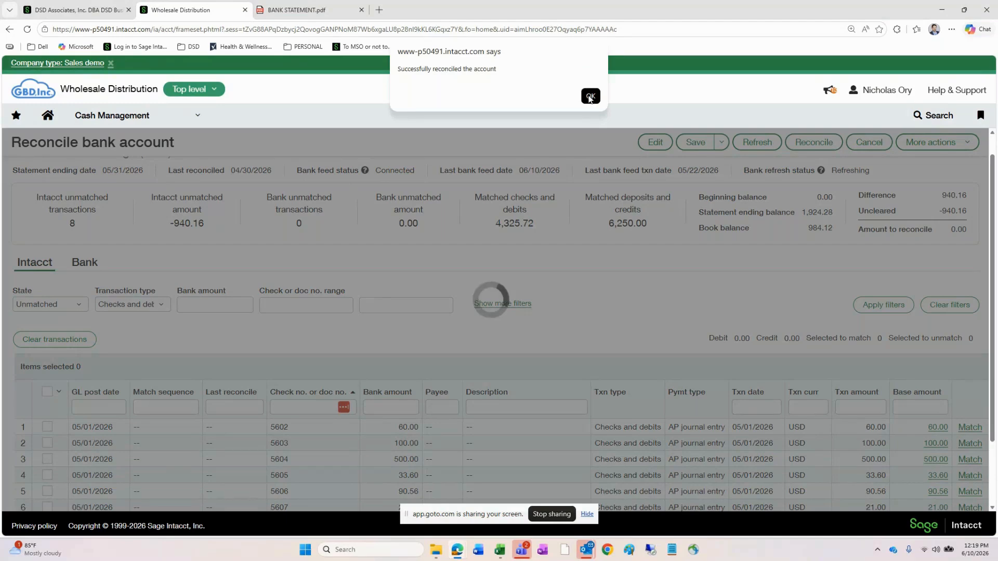
click(590, 95)
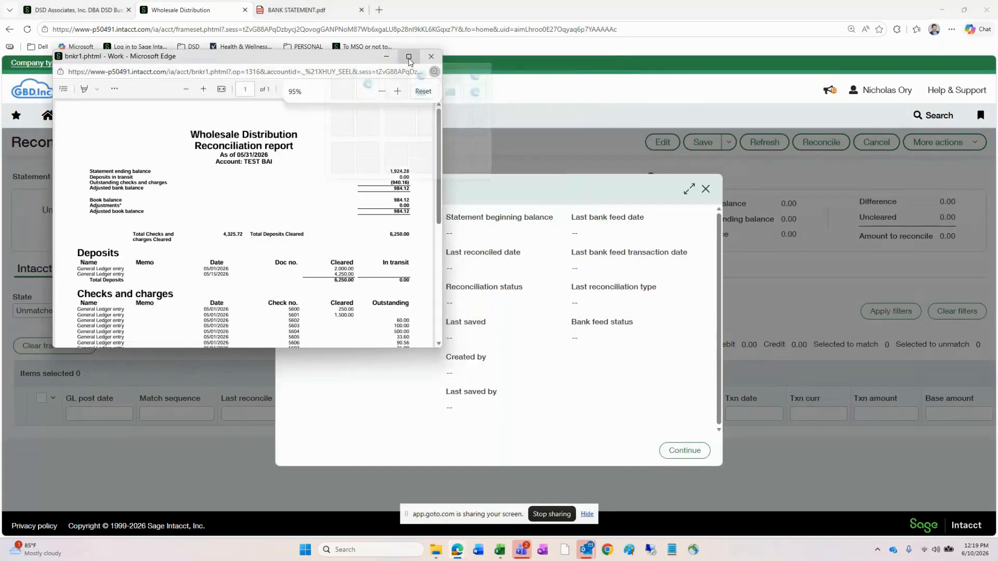
Step: Enlarge the reconciliation report and examine its statement ending balance, deposits in transit, outstanding checks and adjusted balances
click(409, 56)
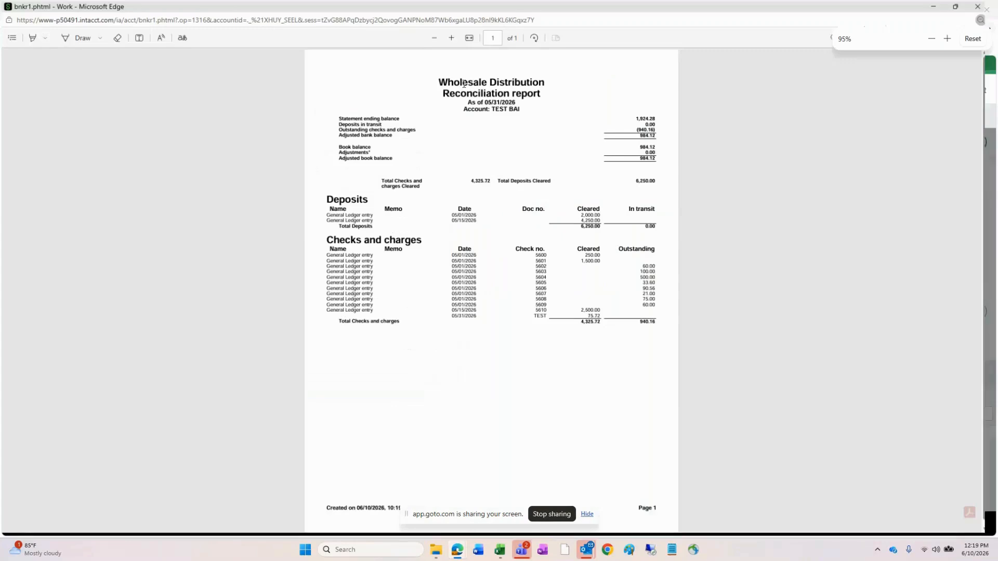
click(455, 38)
click(456, 38)
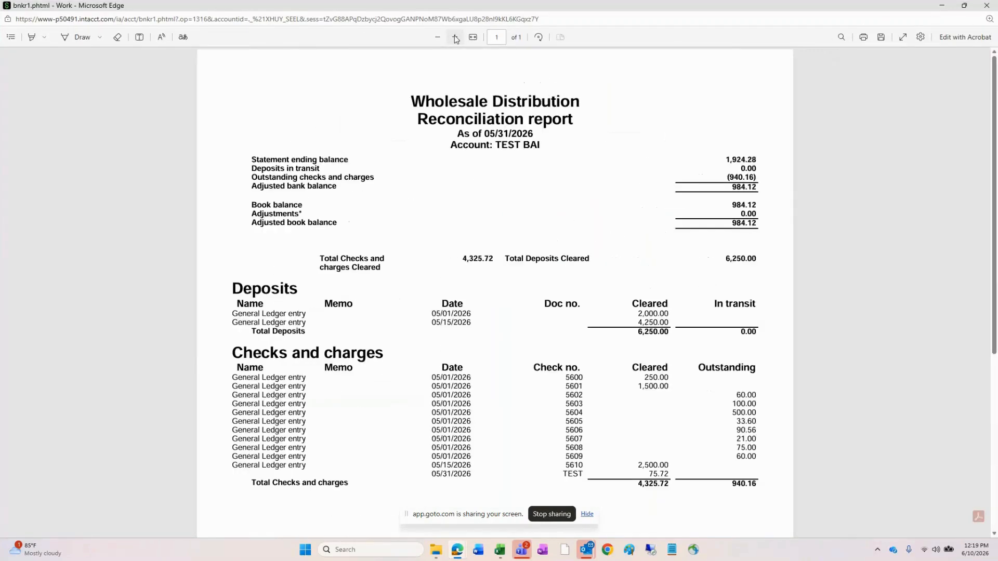
click(455, 38)
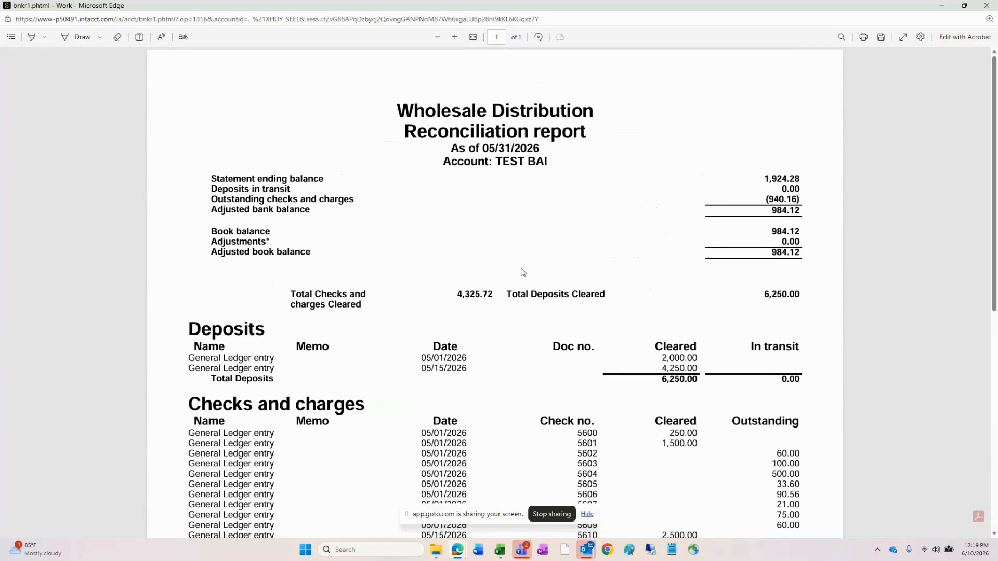
scroll(523, 273, down, 2)
double_click(790, 91)
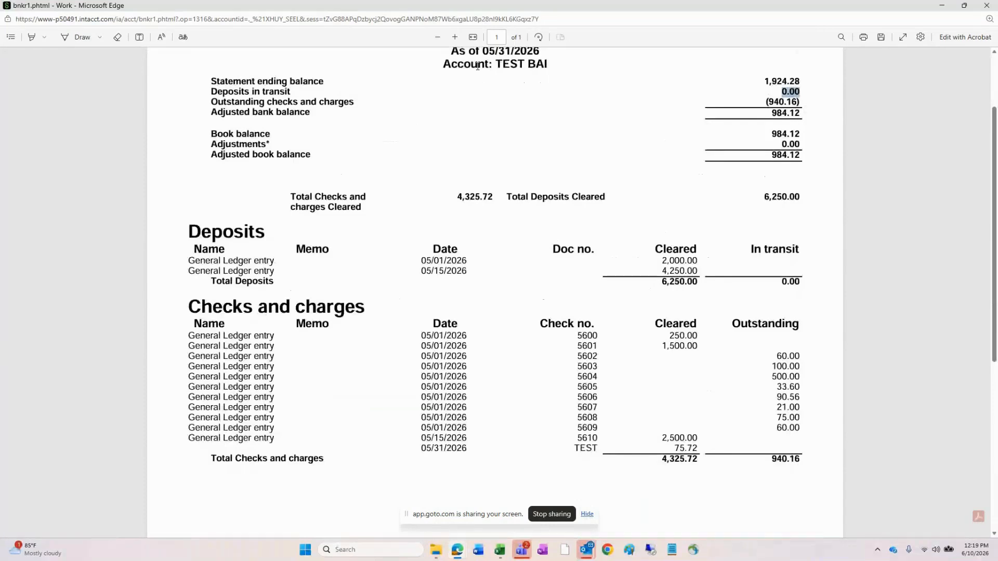
click(782, 102)
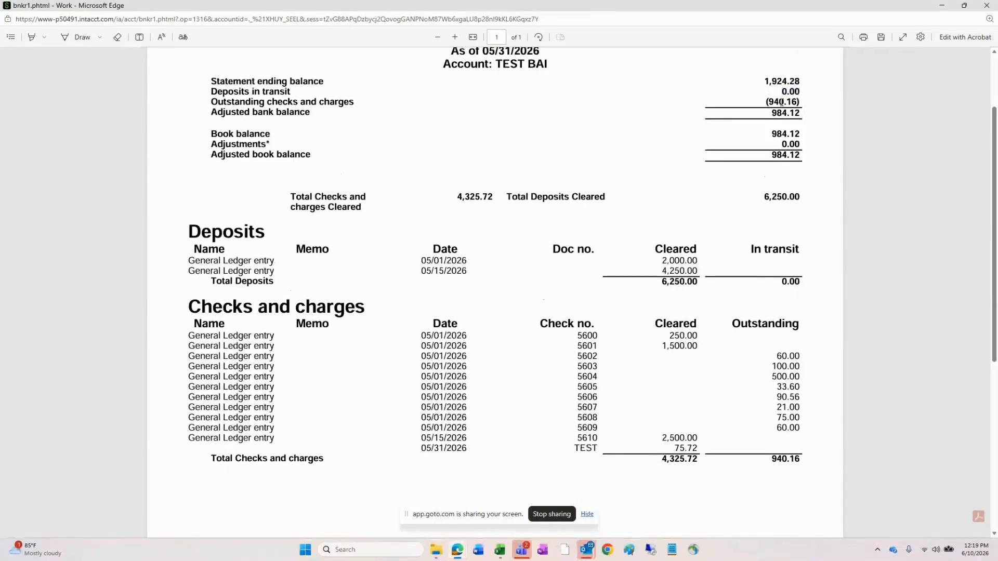
double_click(782, 102)
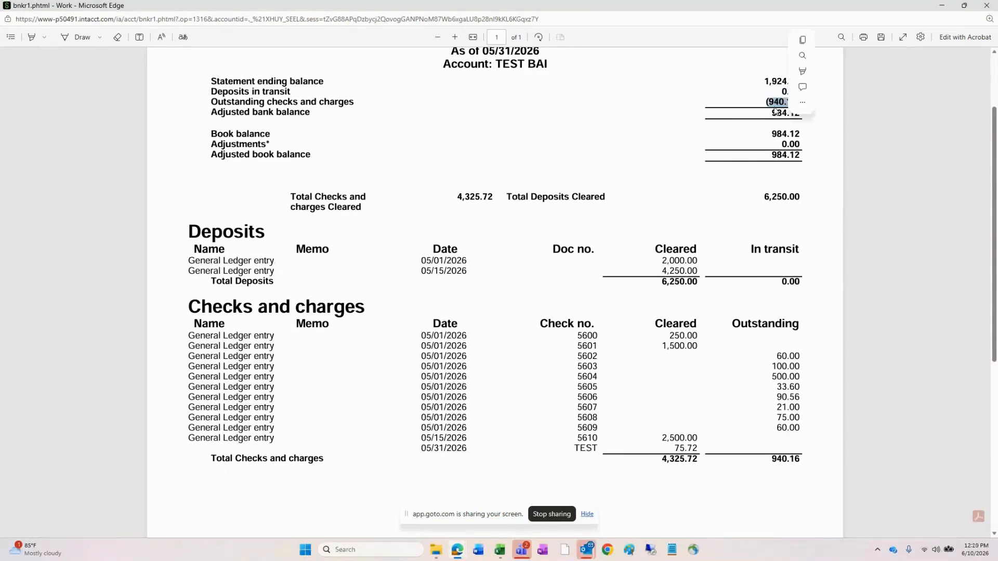
click(760, 154)
Step: Examine the report's cleared deposits and its cleared and outstanding checks and charges, then close the report
scroll(559, 288, down, 3)
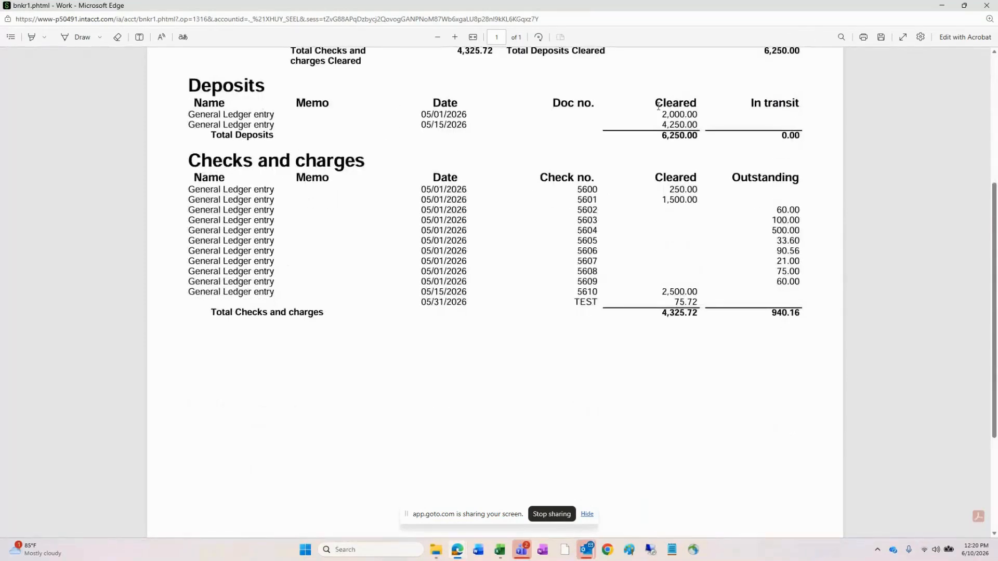
drag(656, 102, 699, 135)
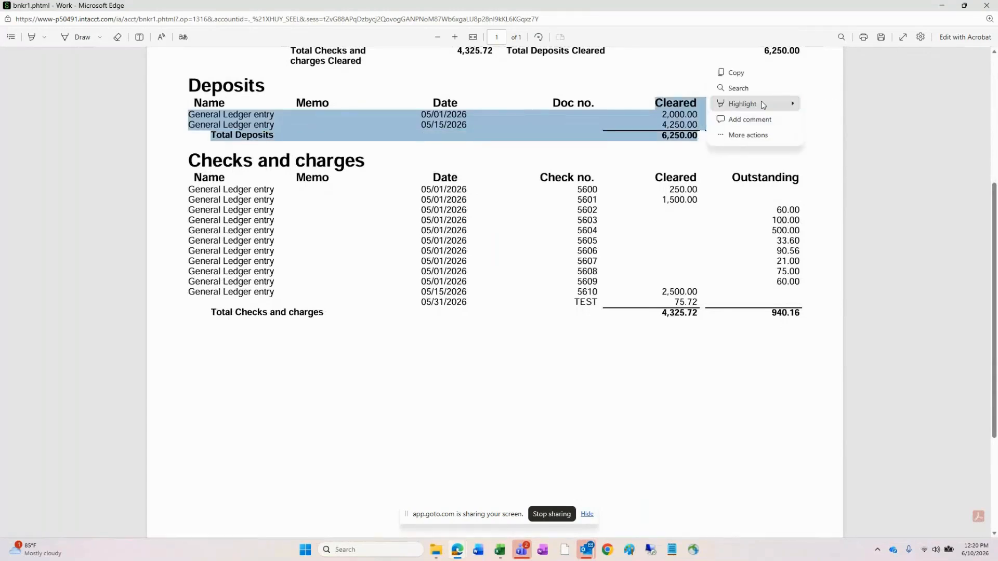
click(705, 156)
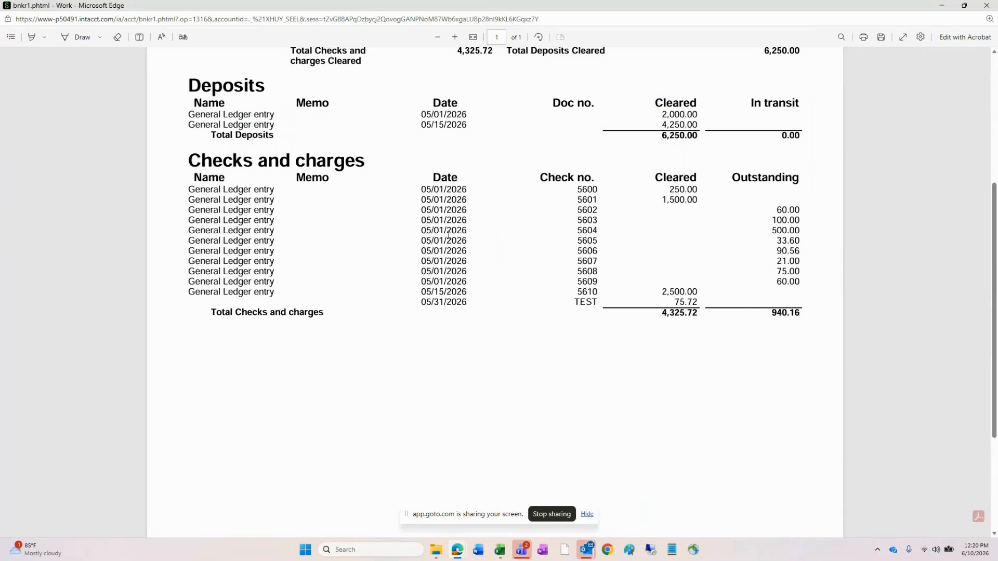
scroll(454, 234, up, 4)
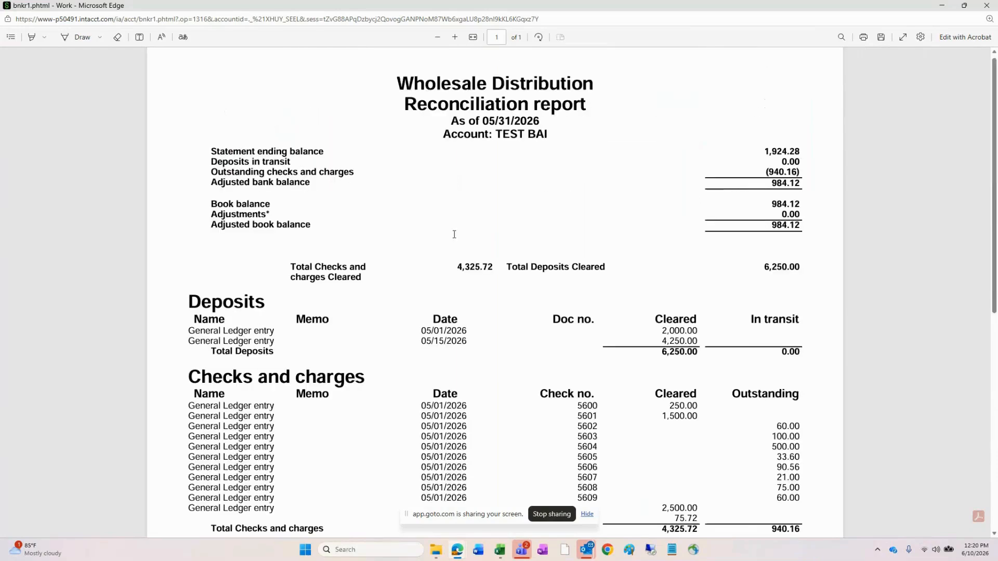
scroll(454, 234, down, 5)
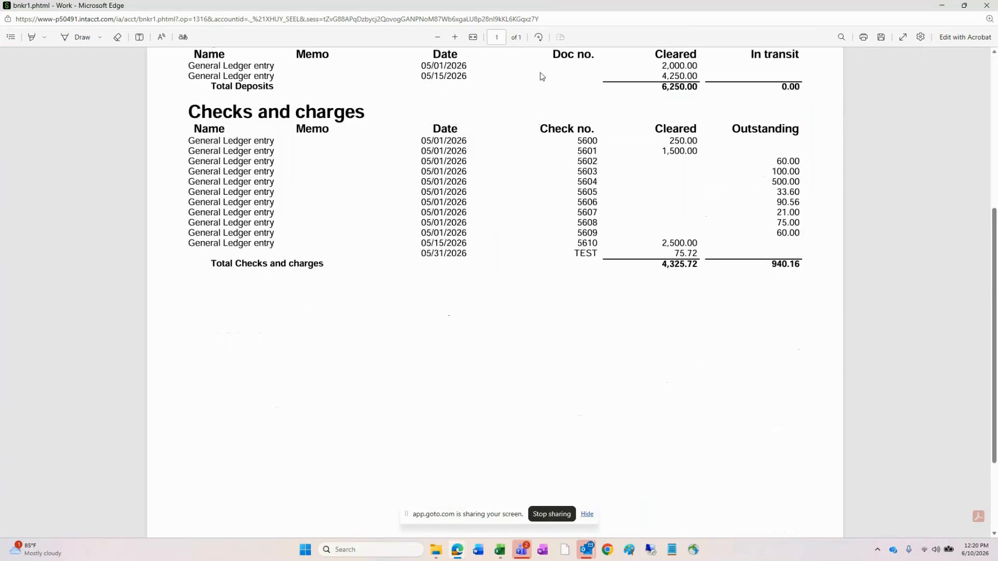
click(988, 6)
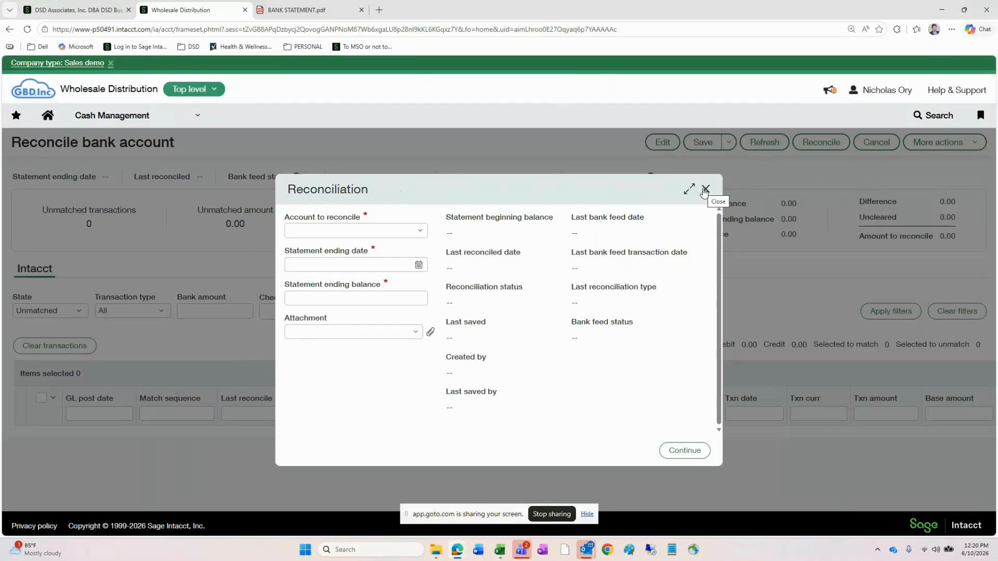
Step: Dismiss the blank reconciliation setup form and leave the page for the home page
click(706, 190)
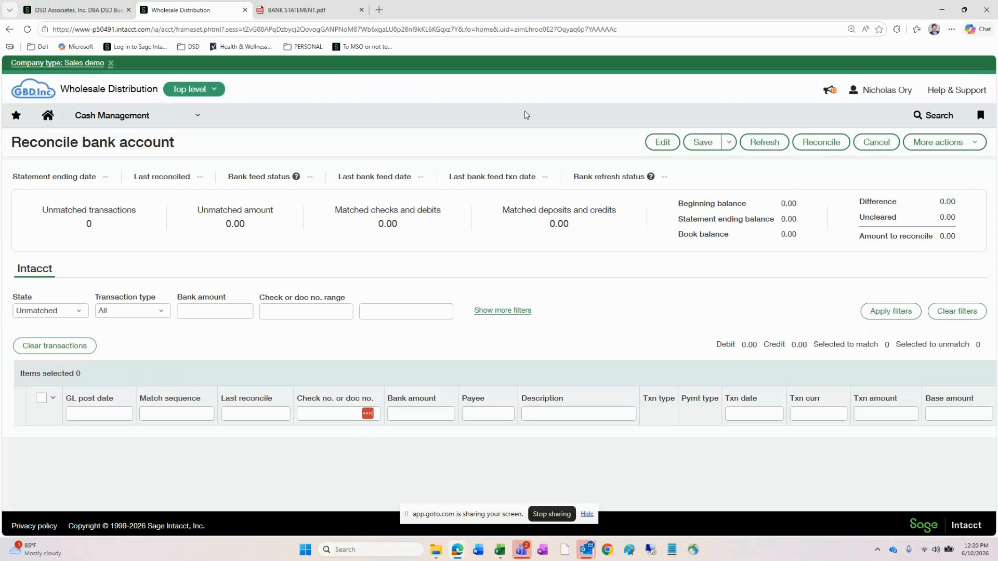
click(48, 116)
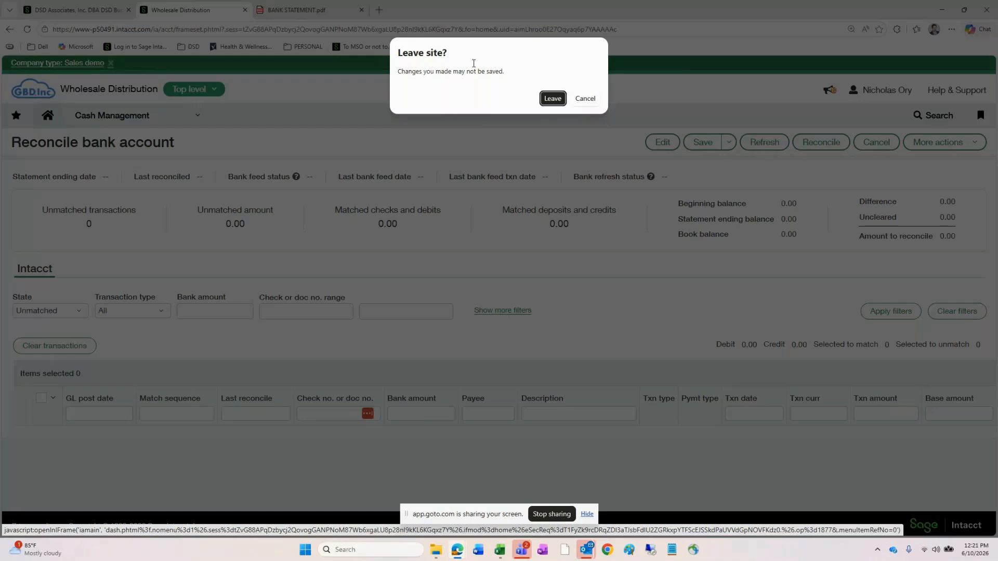
click(551, 100)
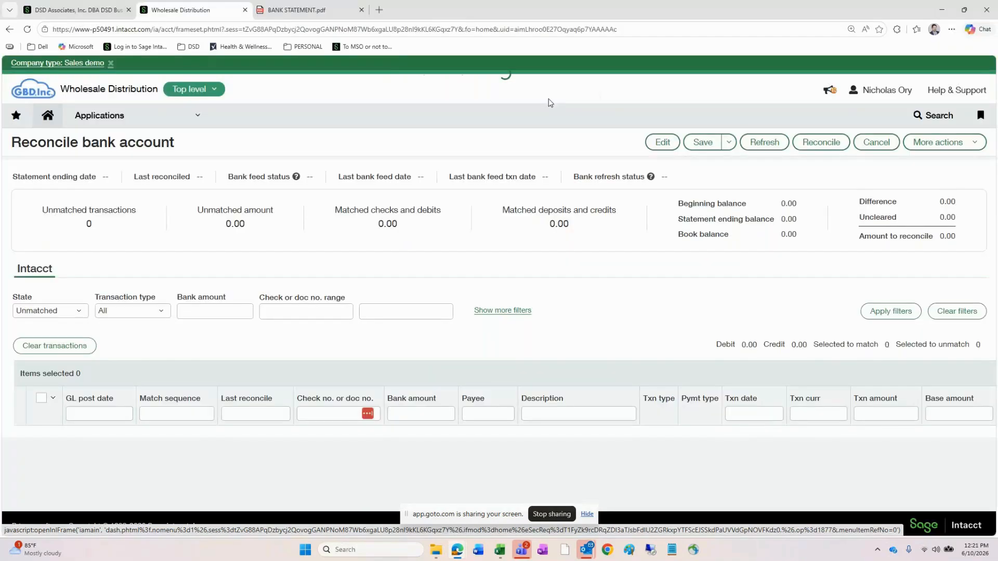
Step: Open the Cash Management reconciliation histories and look through the past reconciliations of all accounts
click(130, 119)
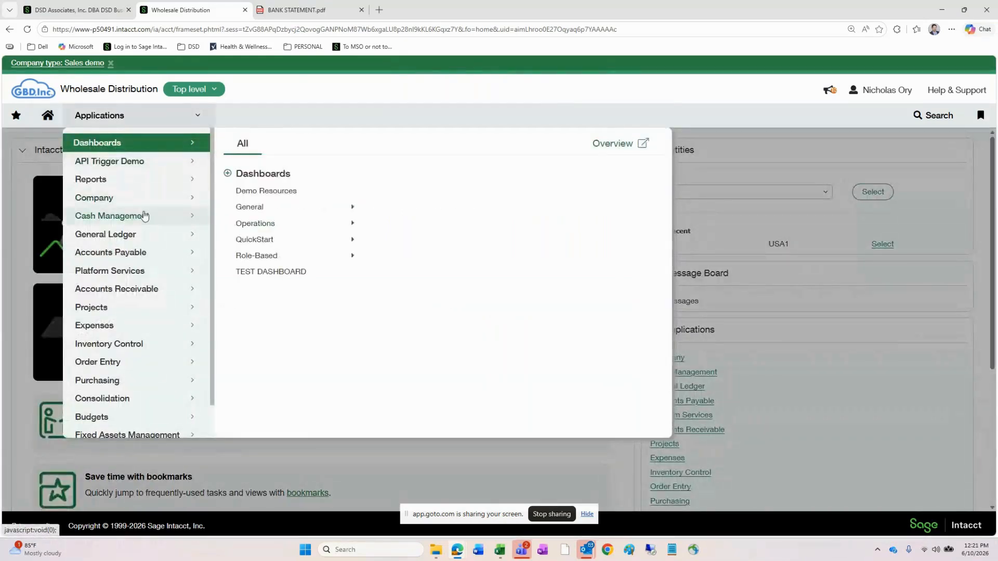
mouse_move(145, 216)
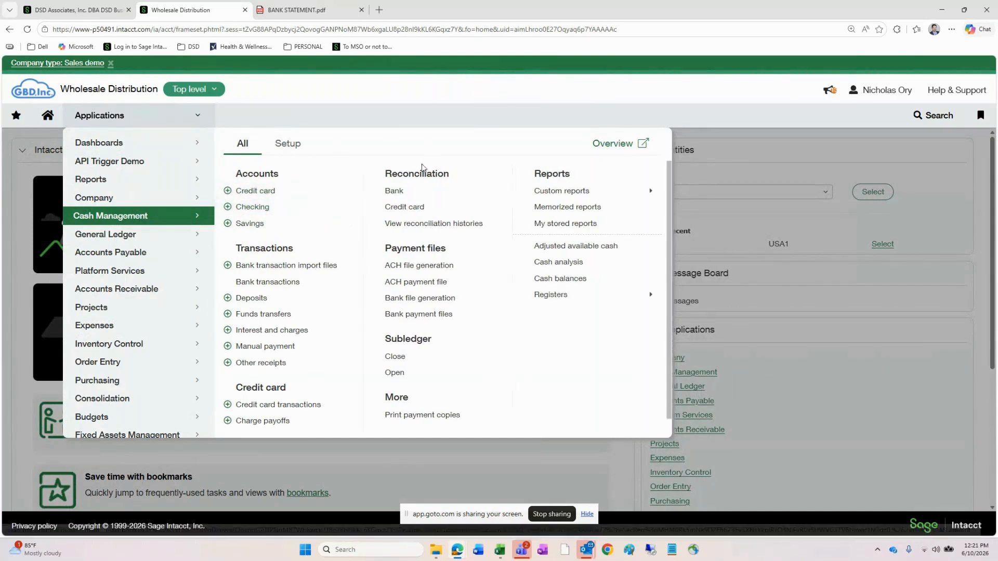
click(424, 224)
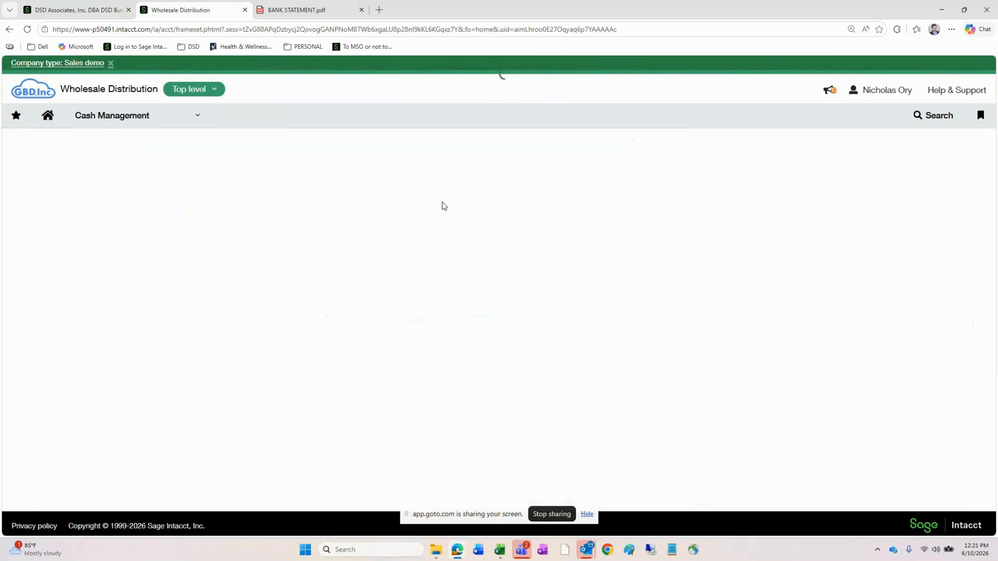
scroll(356, 321, down, 3)
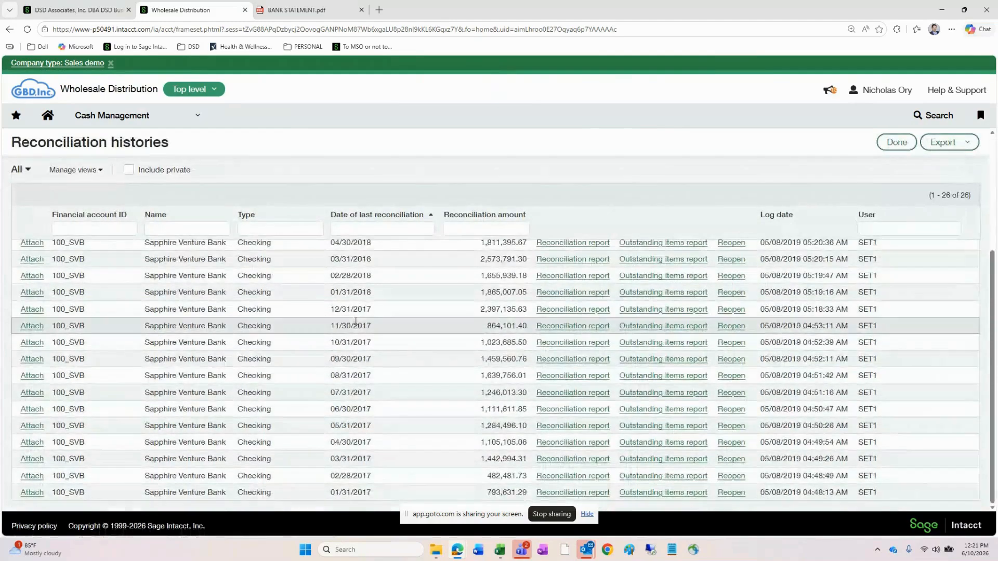
scroll(356, 321, up, 4)
scroll(356, 321, down, 3)
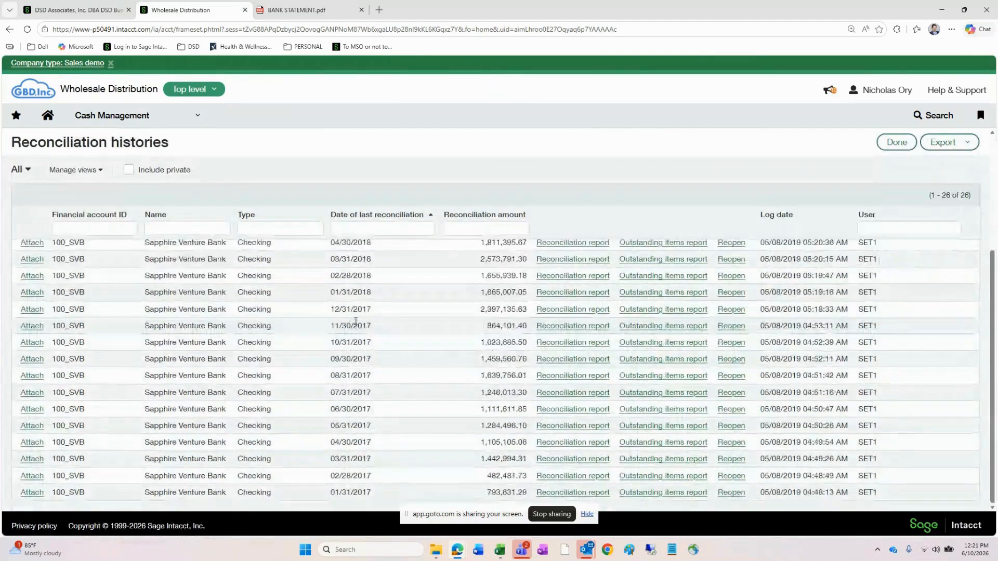
scroll(357, 323, up, 3)
click(154, 237)
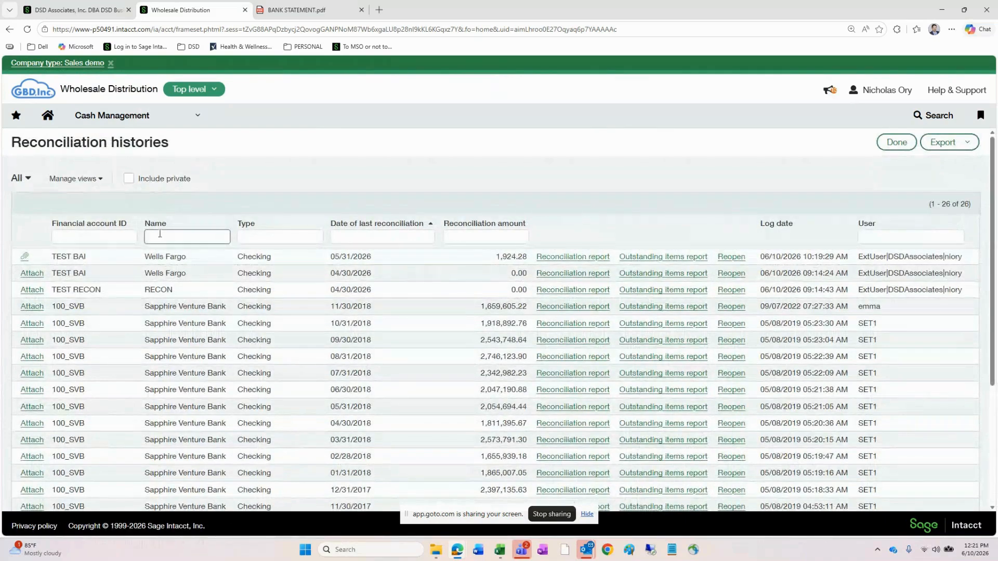
Step: Open the reconciliation history of the TEST BAI account from the list of checking accounts
click(146, 117)
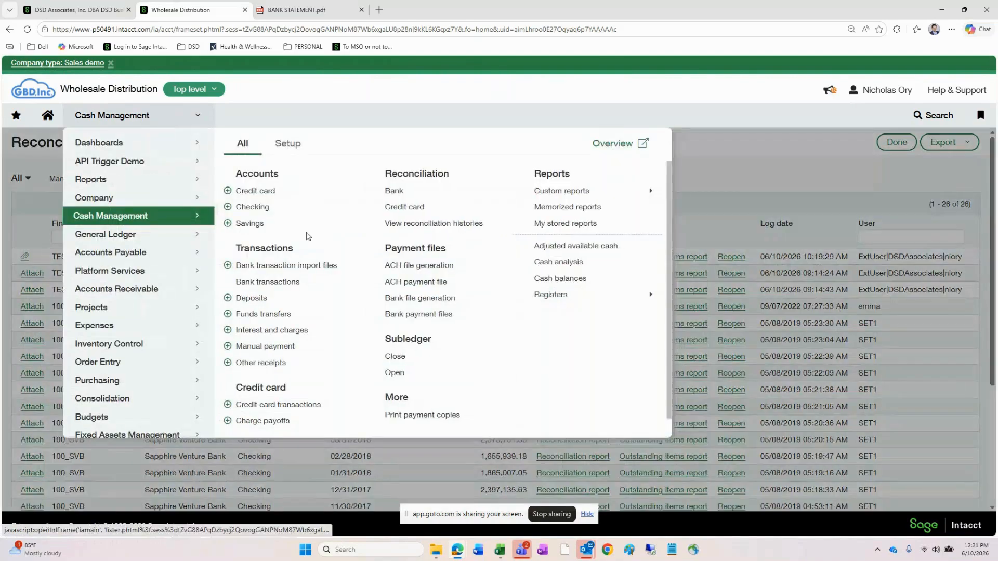
click(257, 207)
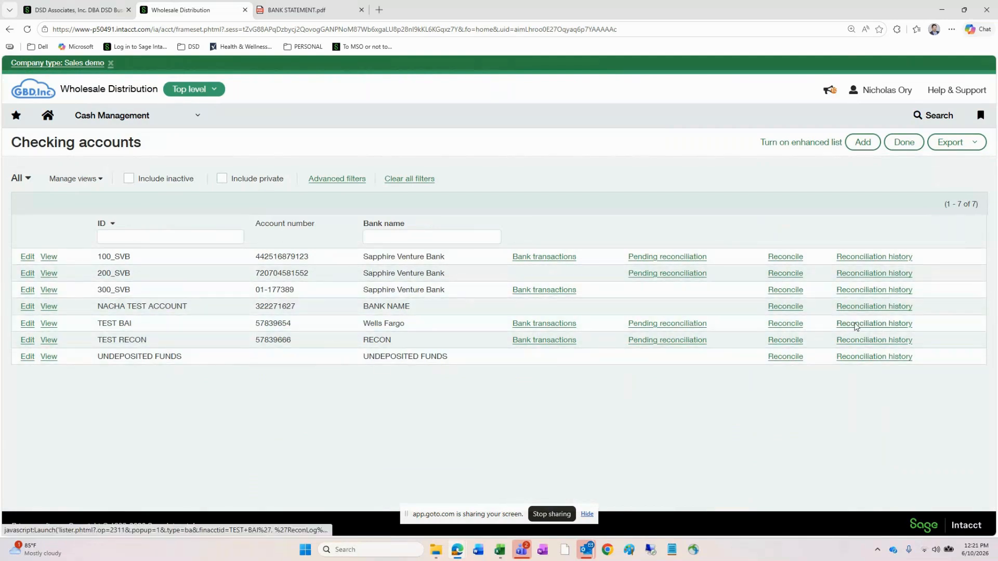
click(856, 323)
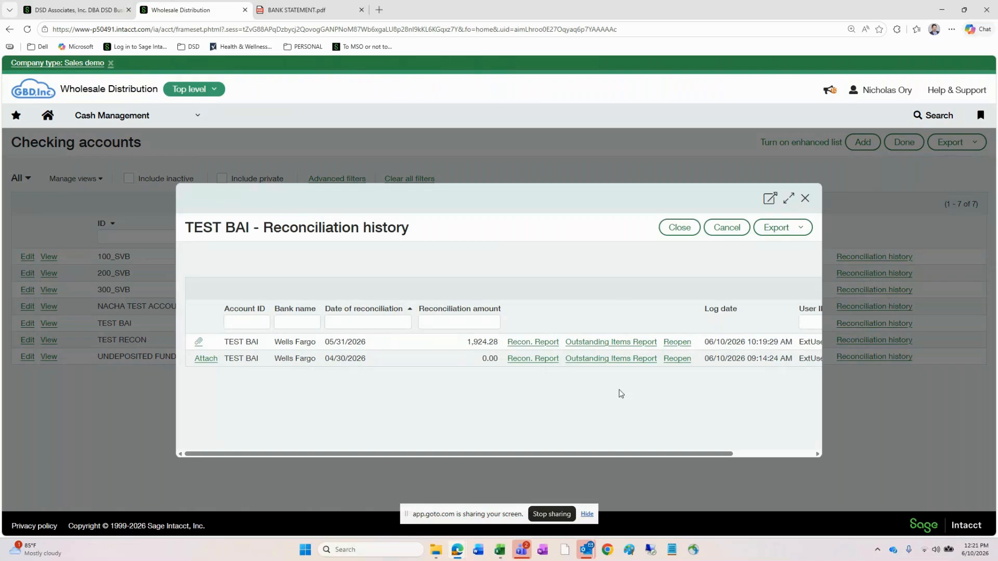
Step: Open the BANK STATEMENT.pdf attached to the 05/31/2026 reconciliation, review the statement enlarged, and close the file and its attachment record
click(790, 200)
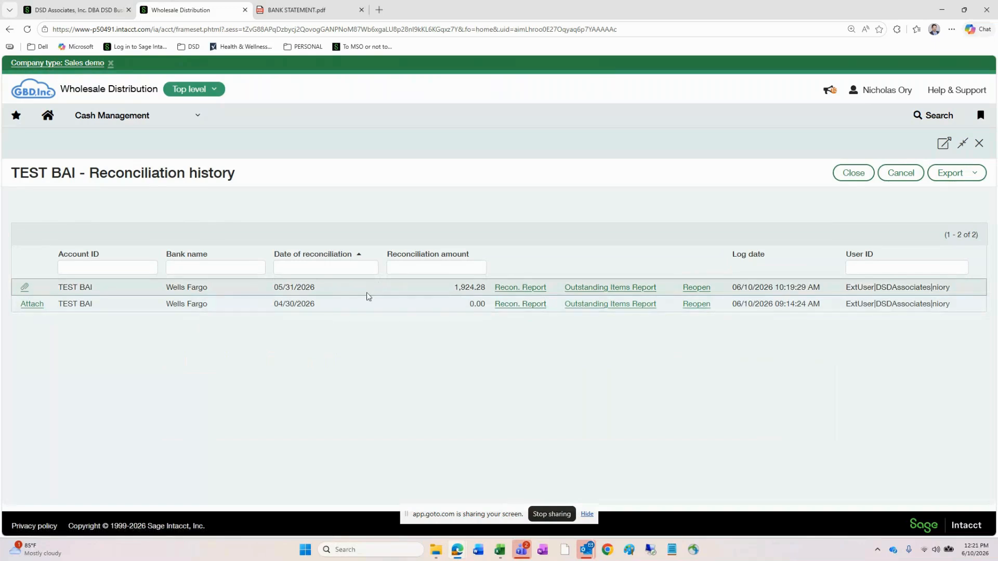
click(25, 288)
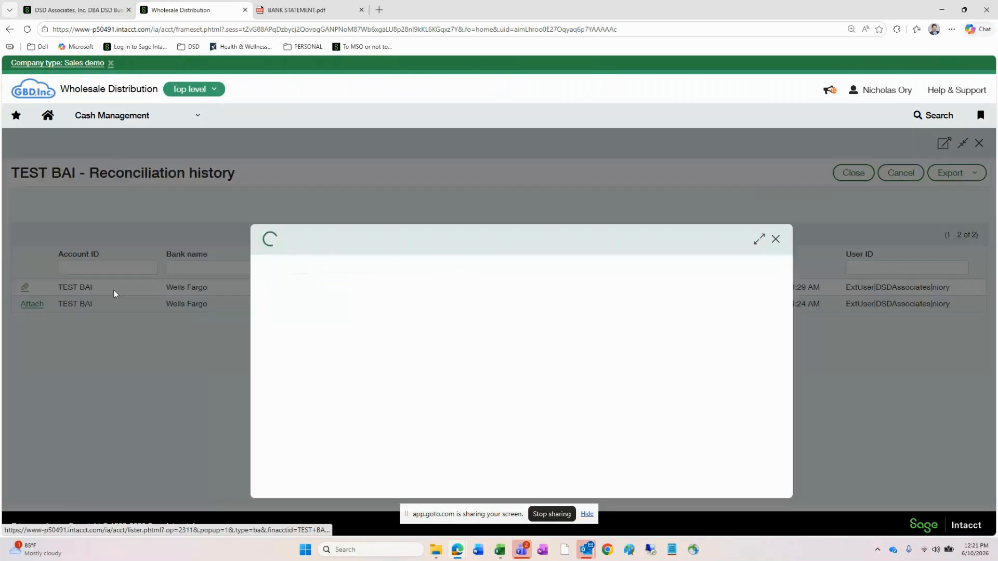
click(328, 418)
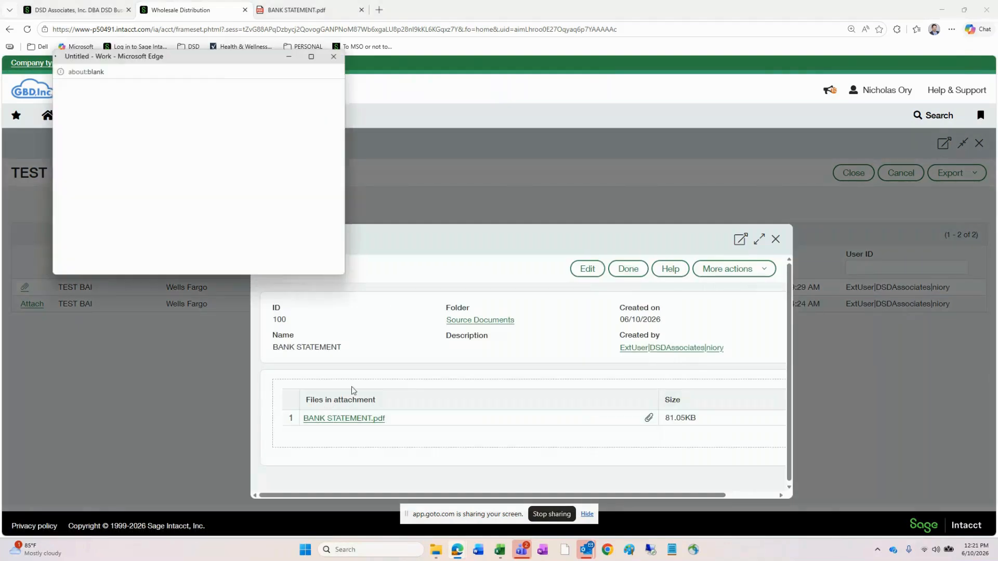
click(312, 57)
click(459, 40)
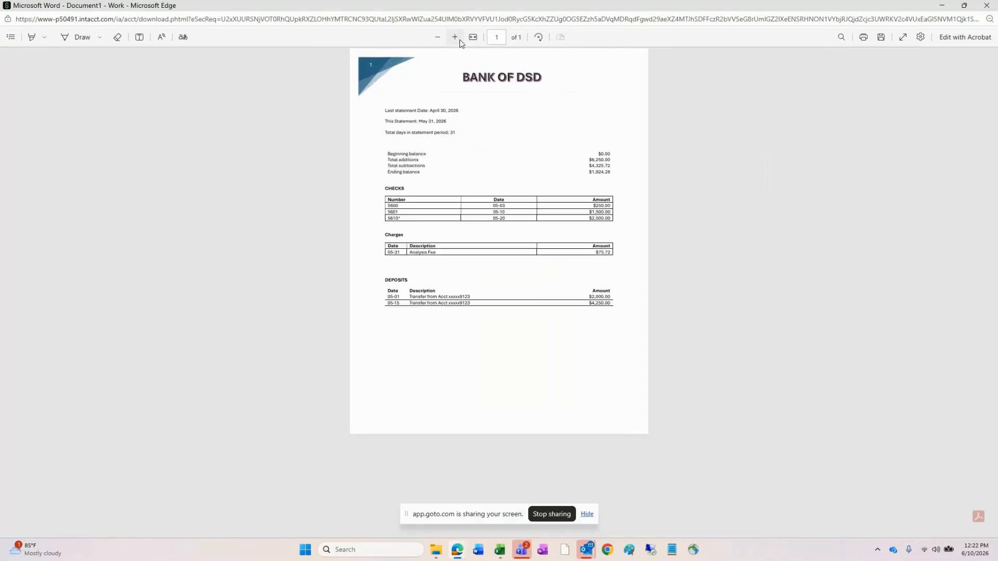
click(455, 37)
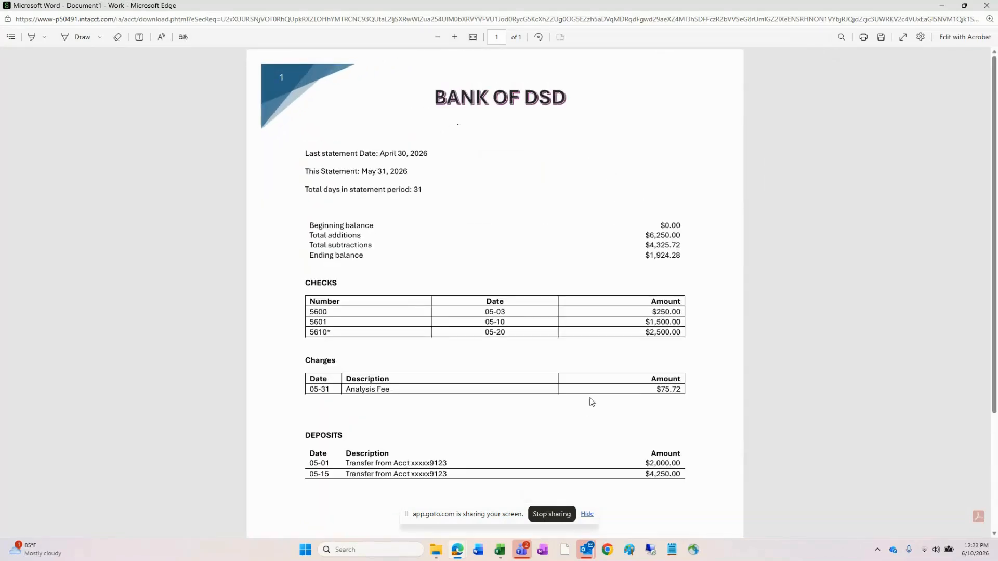
click(992, 7)
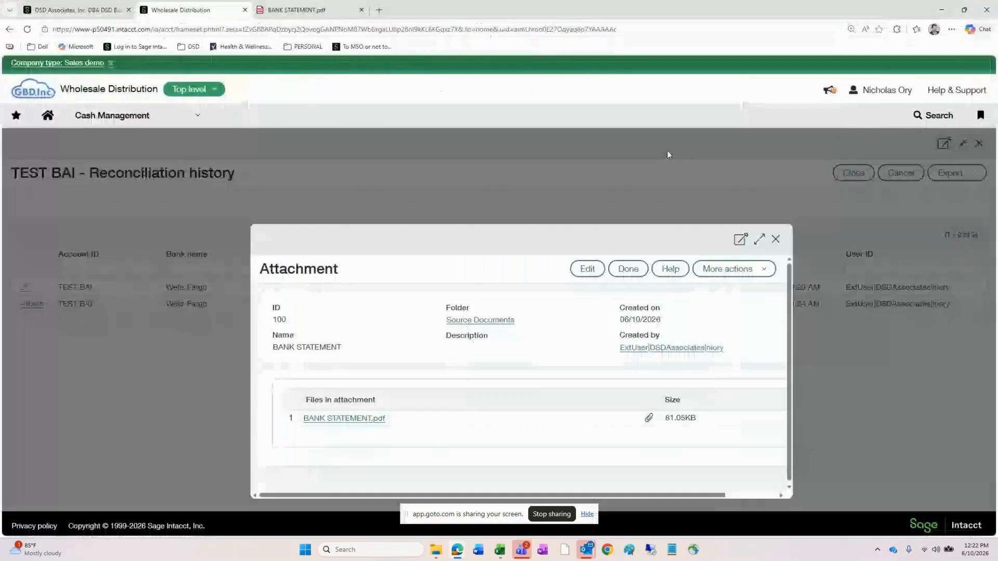
click(775, 239)
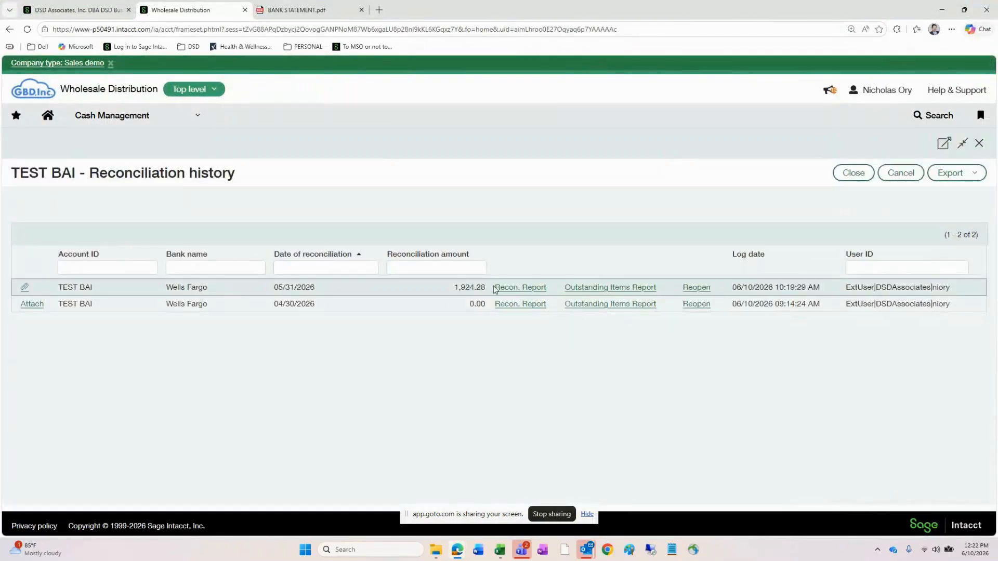
Step: Open the reconciliation report of the 05/31/2026 reconciliation as a PDF, enlarge it to review its contents, and close it
mouse_move(537, 292)
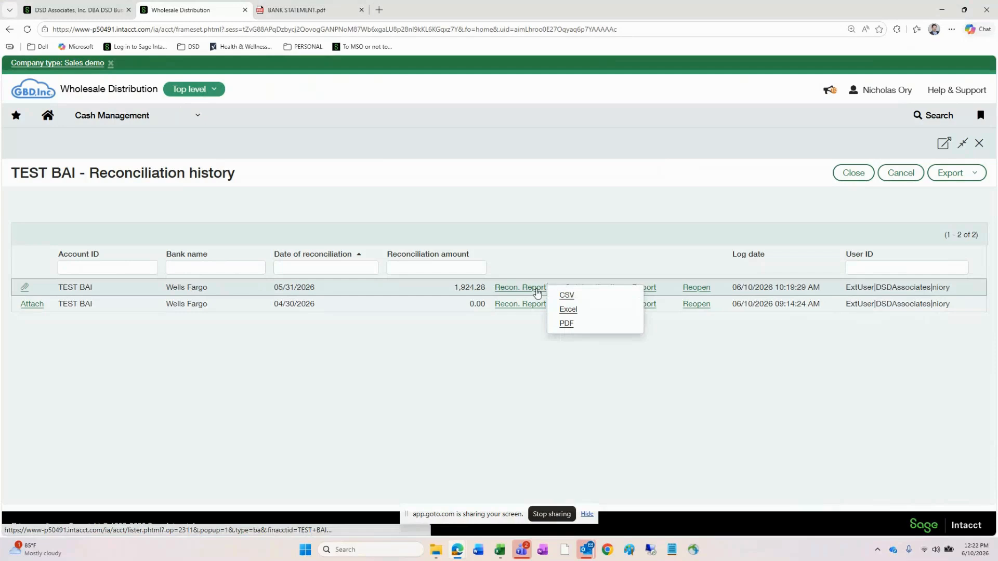
click(564, 325)
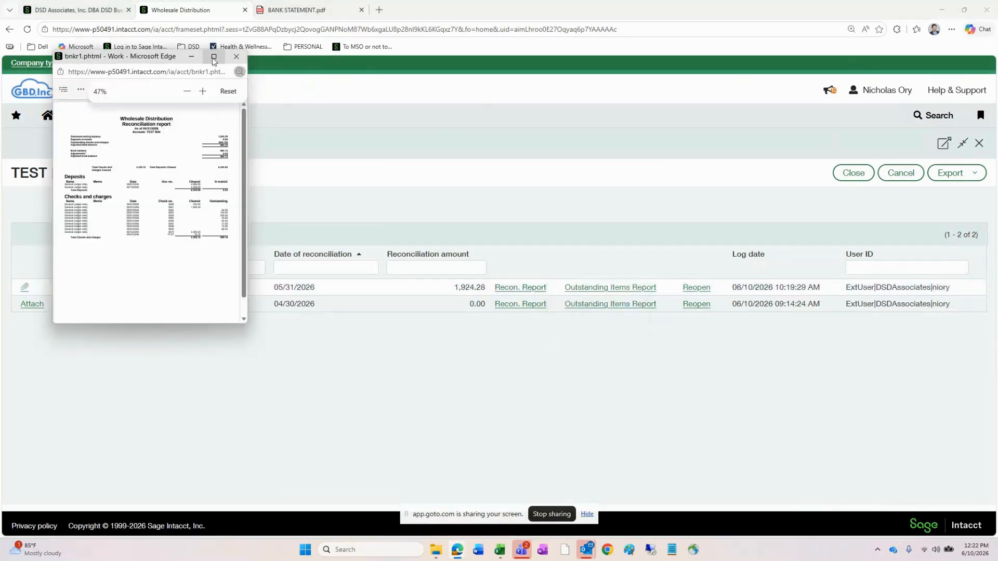
click(224, 56)
click(455, 37)
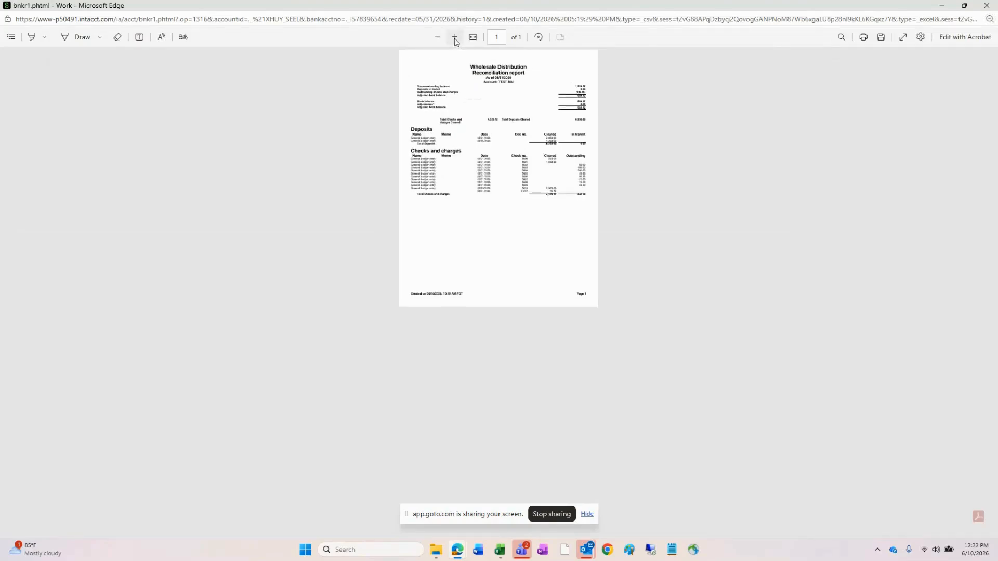
click(455, 37)
click(455, 38)
click(455, 38)
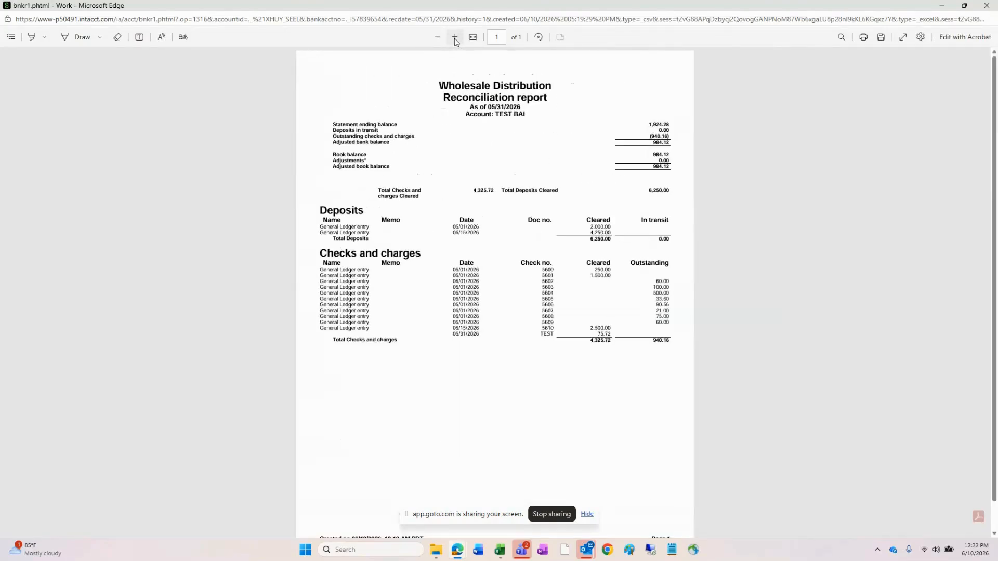
click(455, 37)
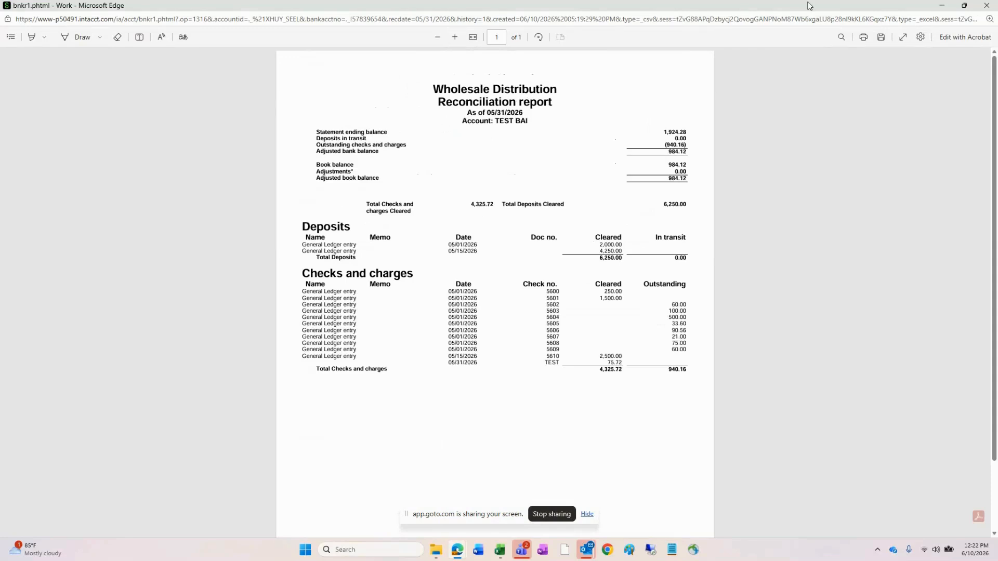
click(982, 10)
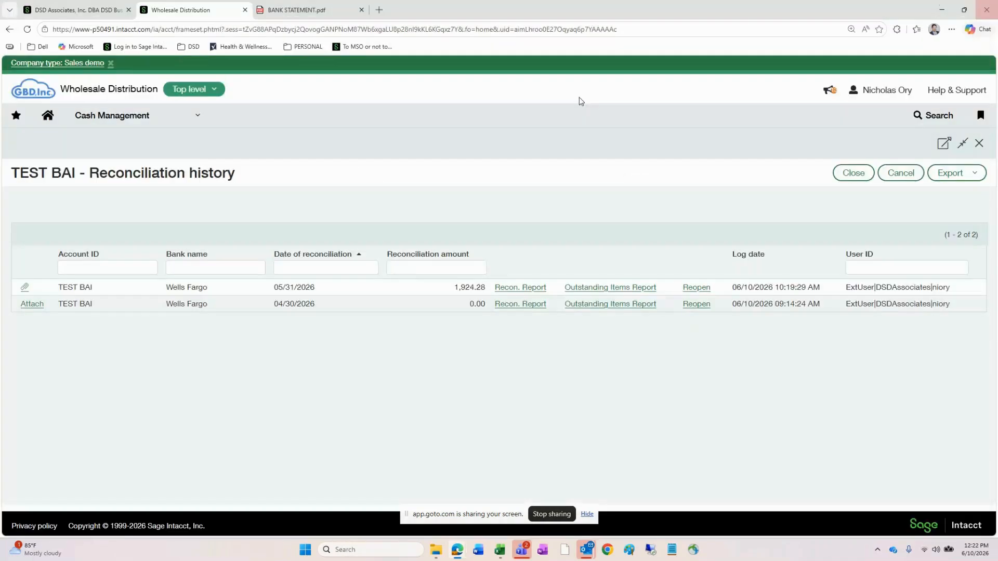
Step: Generate the outstanding items report of the 05/31/2026 reconciliation as CSV and examine its outstanding checks and charges in Excel
click(602, 290)
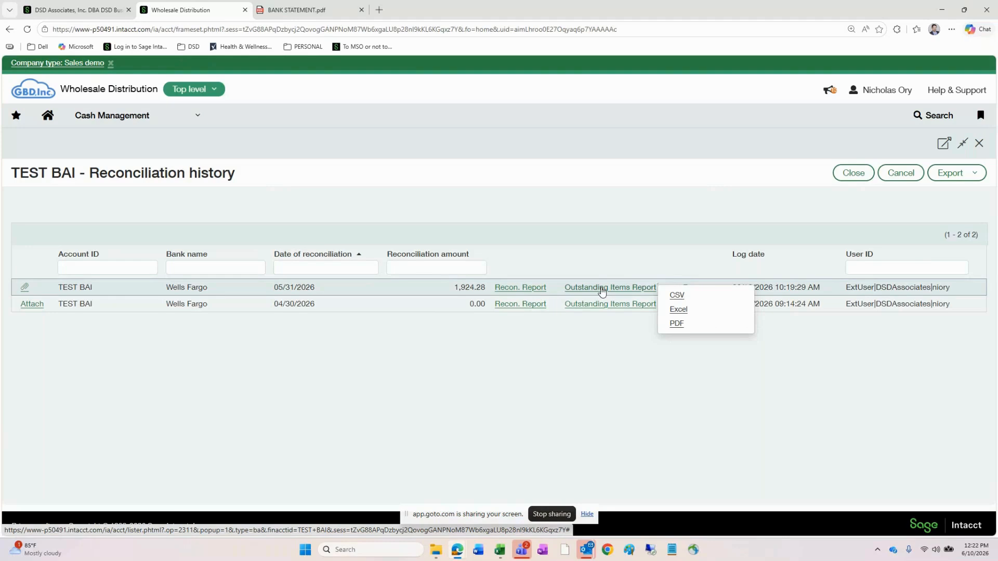
click(676, 295)
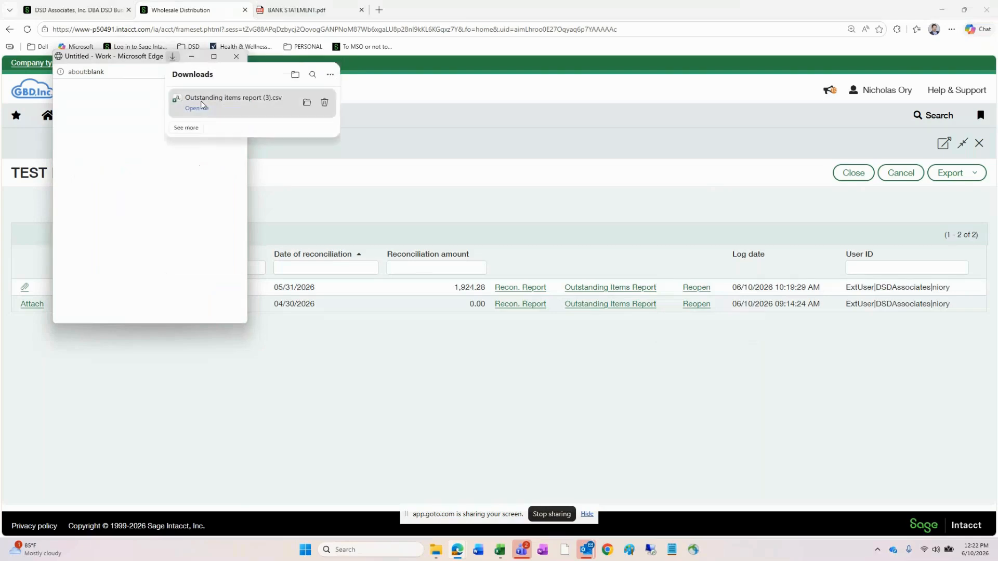
click(201, 107)
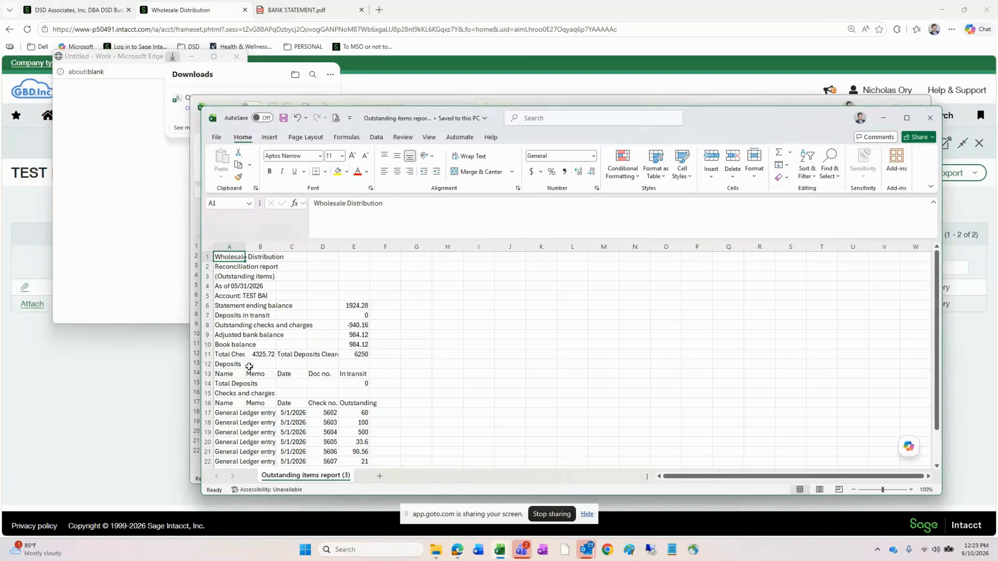
scroll(249, 366, down, 2)
click(354, 373)
click(232, 372)
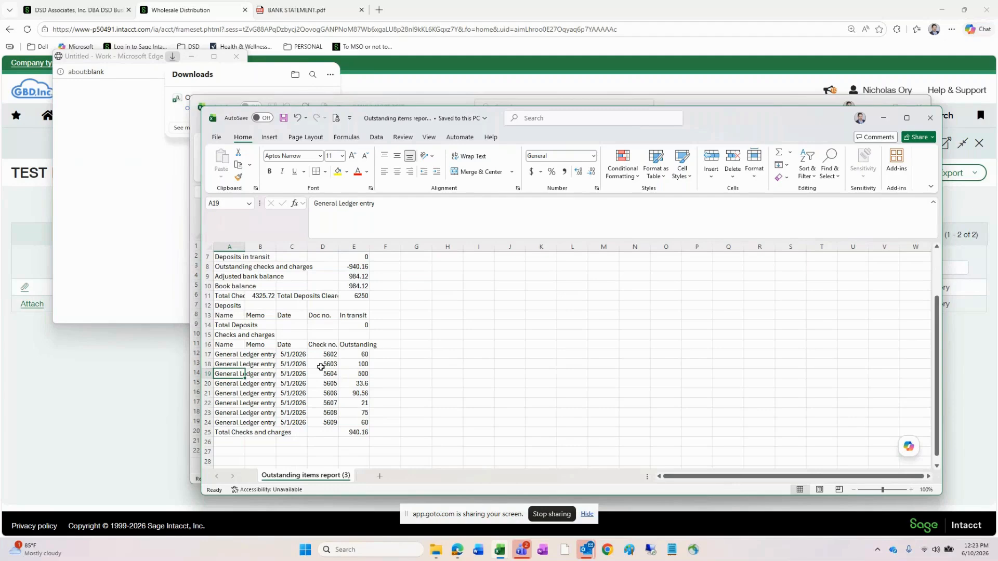
Step: Close the outstanding items report, get the BANK IMPORT TEST workbook out of the way, and leave the TEST BAI reconciliation history
click(929, 118)
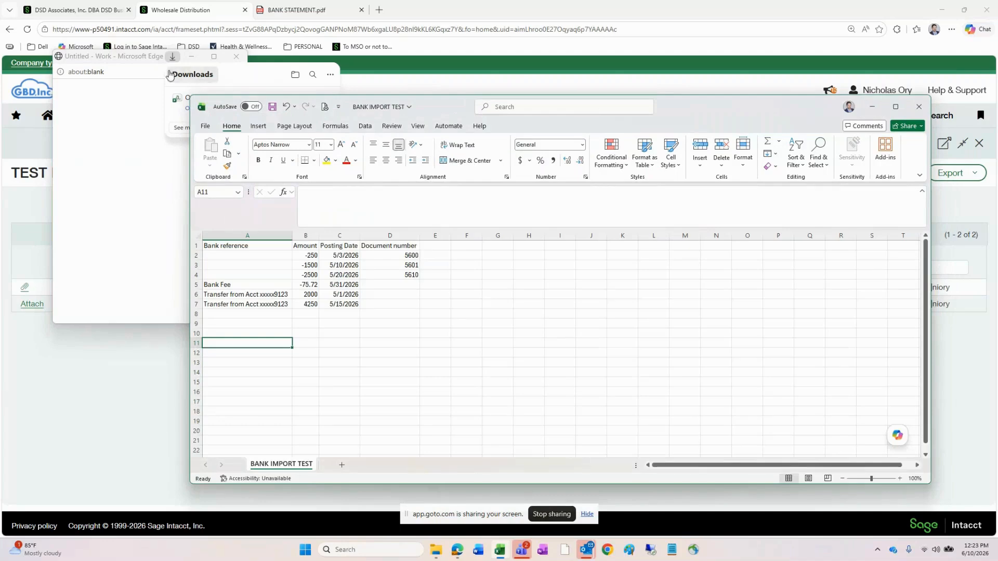
click(117, 156)
click(236, 56)
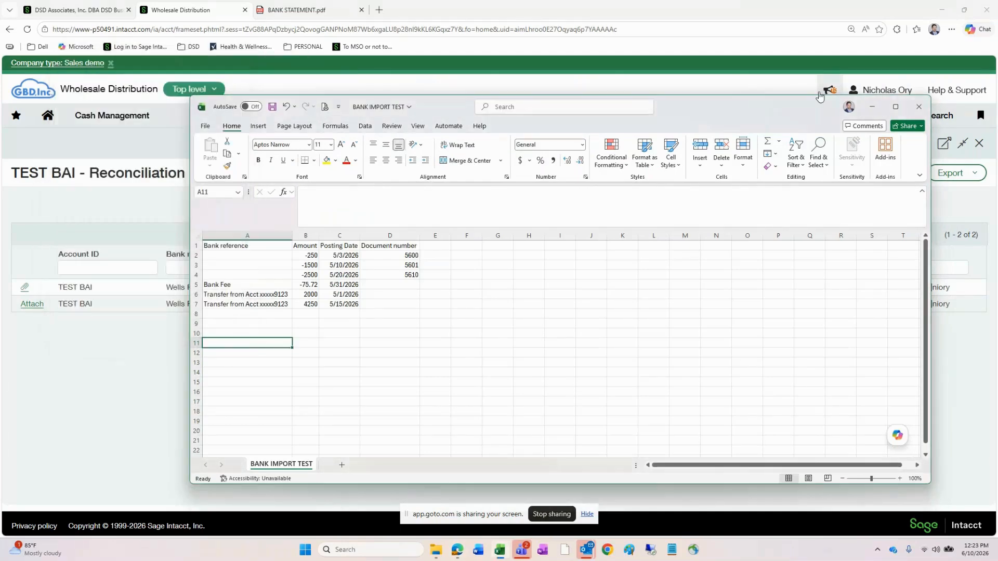
click(881, 105)
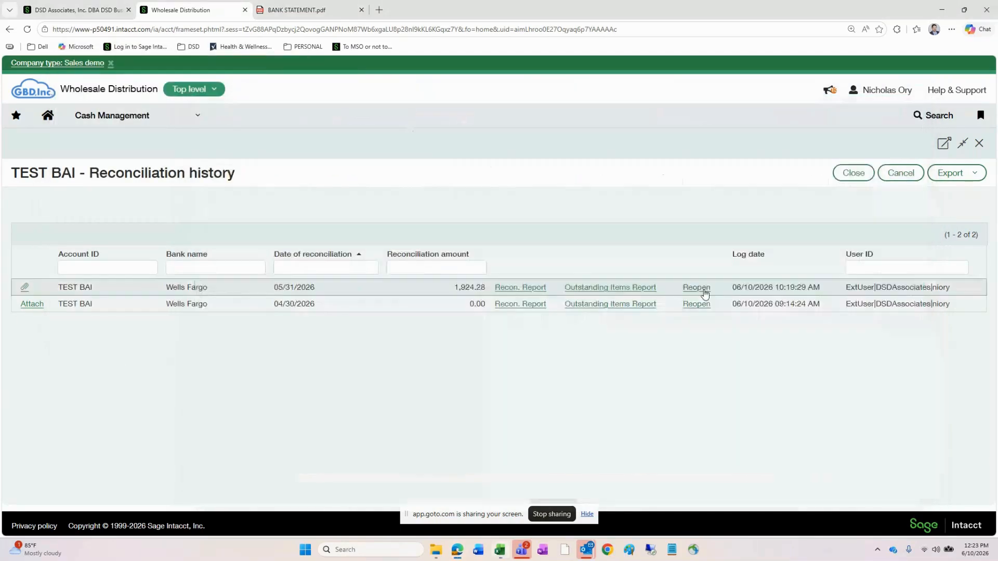
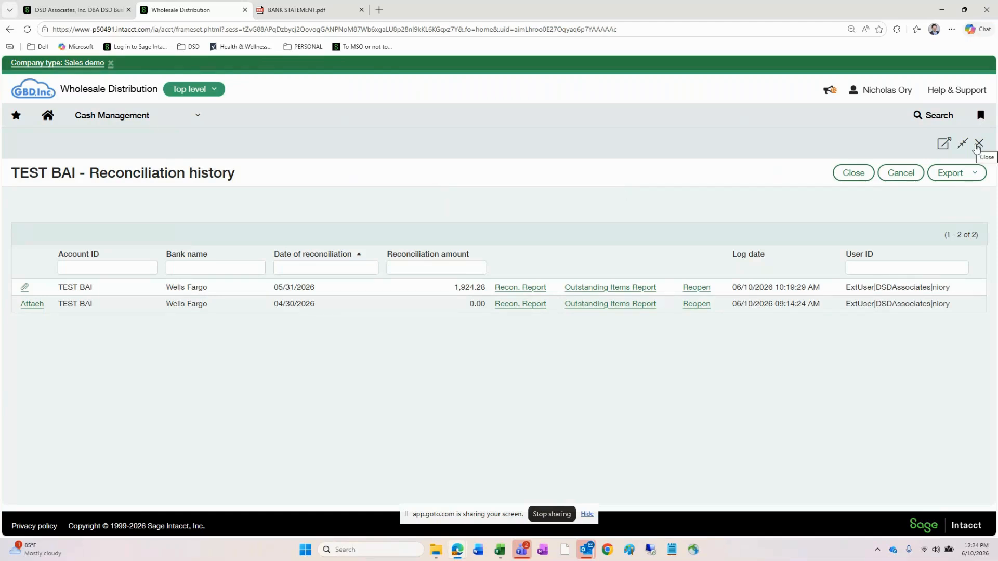
click(977, 149)
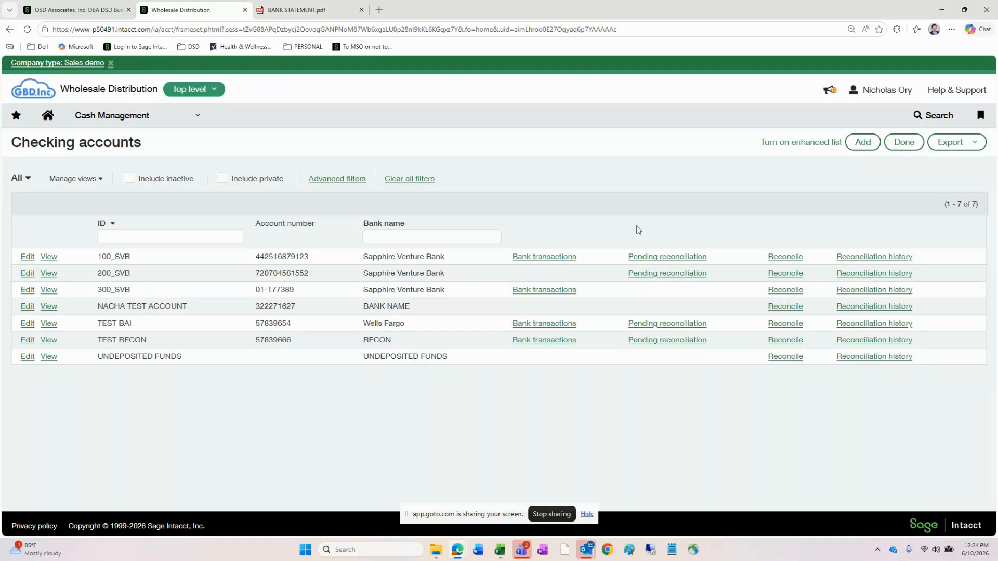
Step: Run the General Ledger report for the current month with account 10042--TEST RECON as both start and end of the account range
click(153, 120)
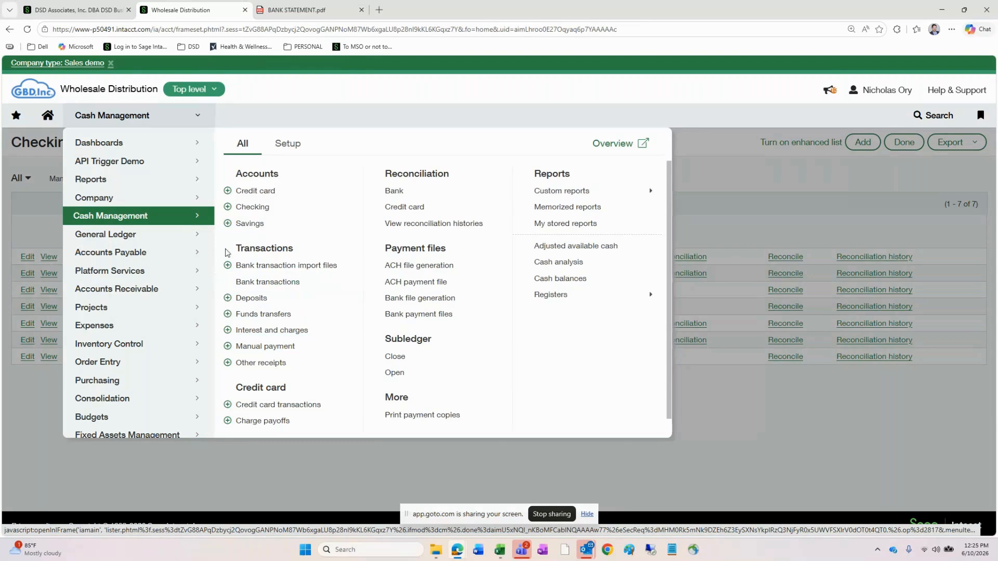
mouse_move(137, 236)
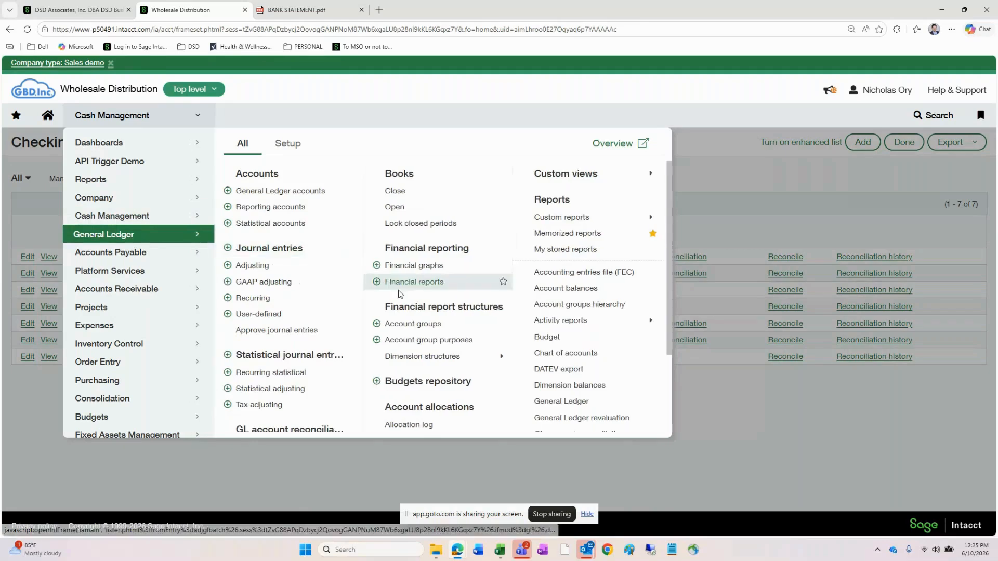
click(569, 403)
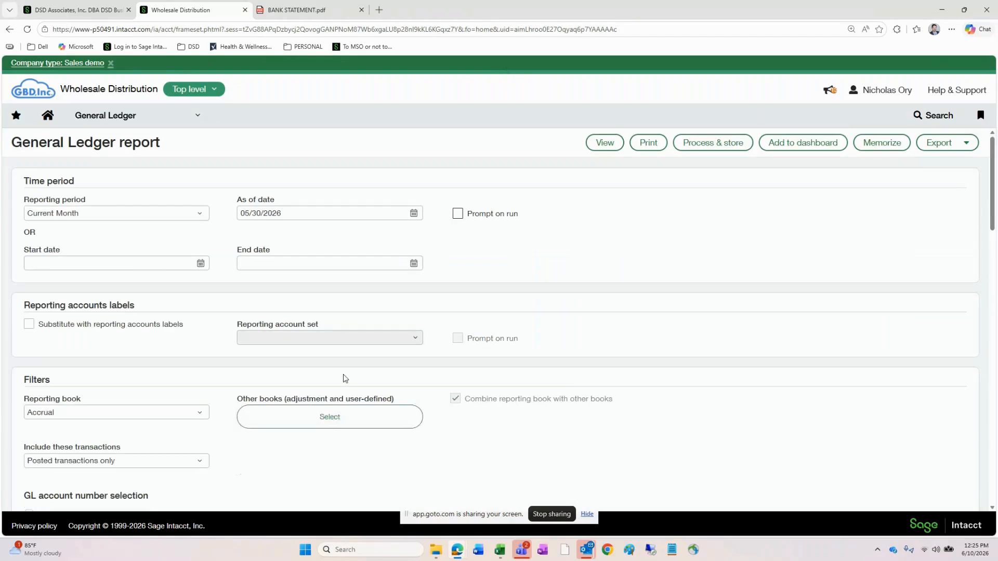
scroll(304, 378, down, 3)
click(125, 401)
text(10042)
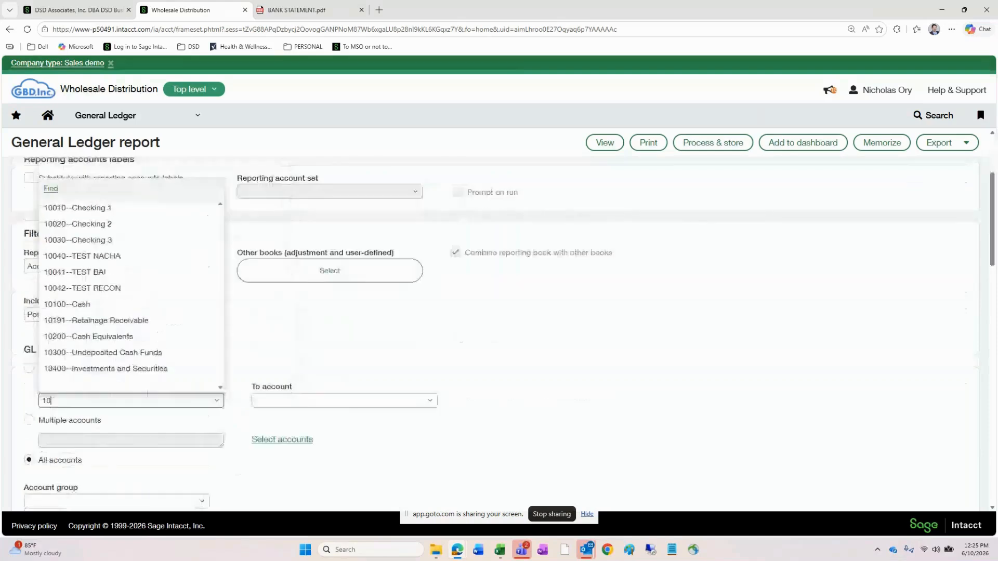
key(Tab)
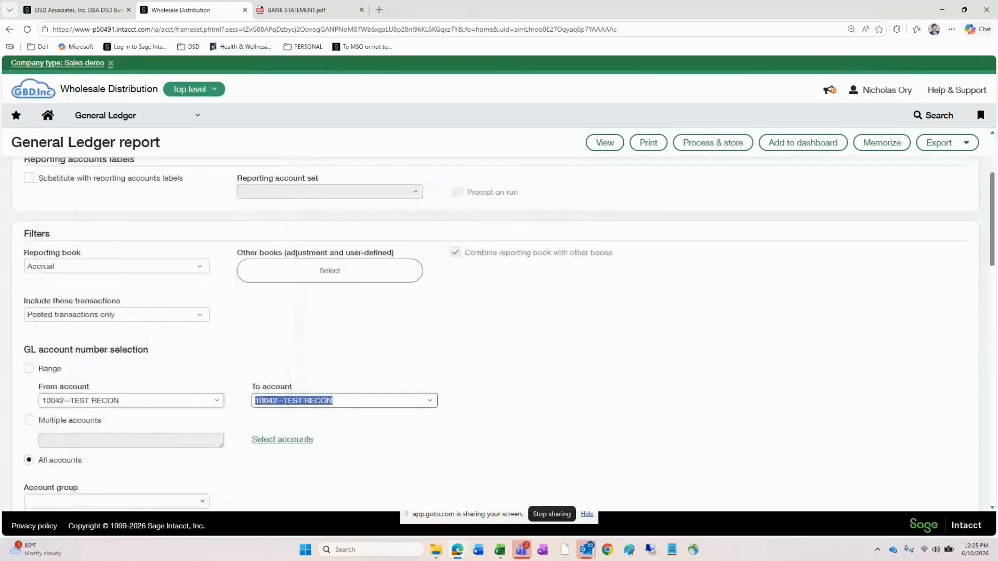
click(597, 146)
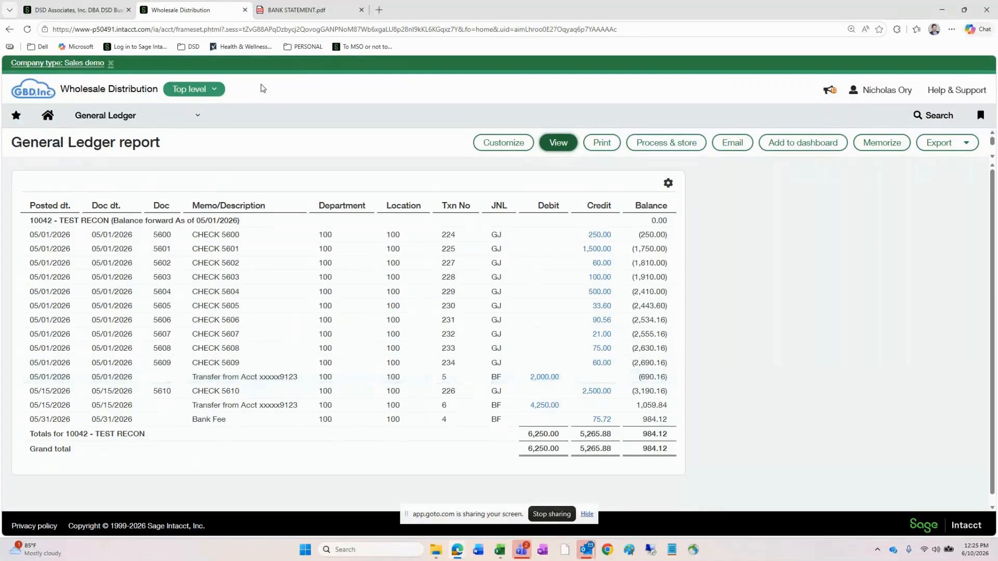
click(165, 125)
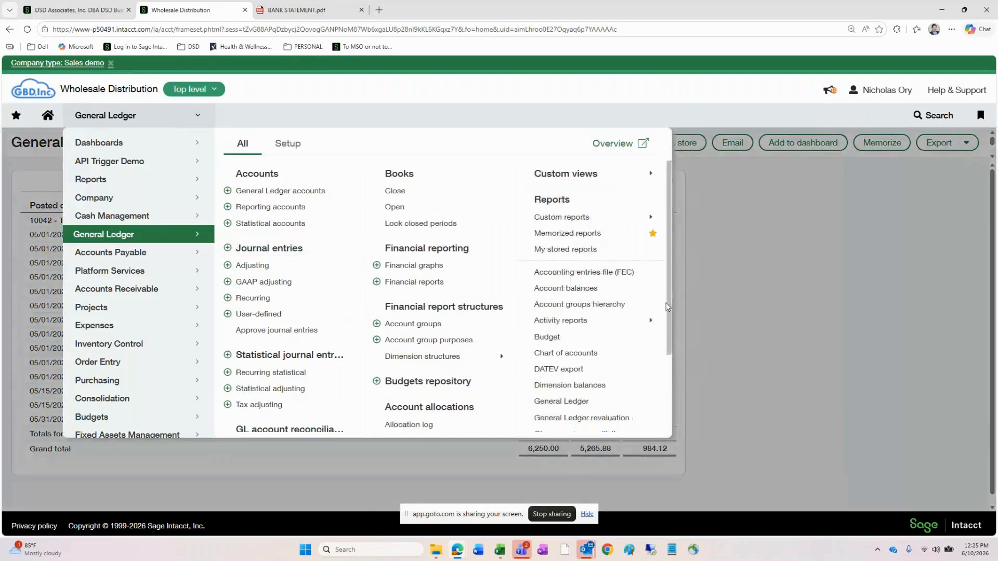
click(779, 299)
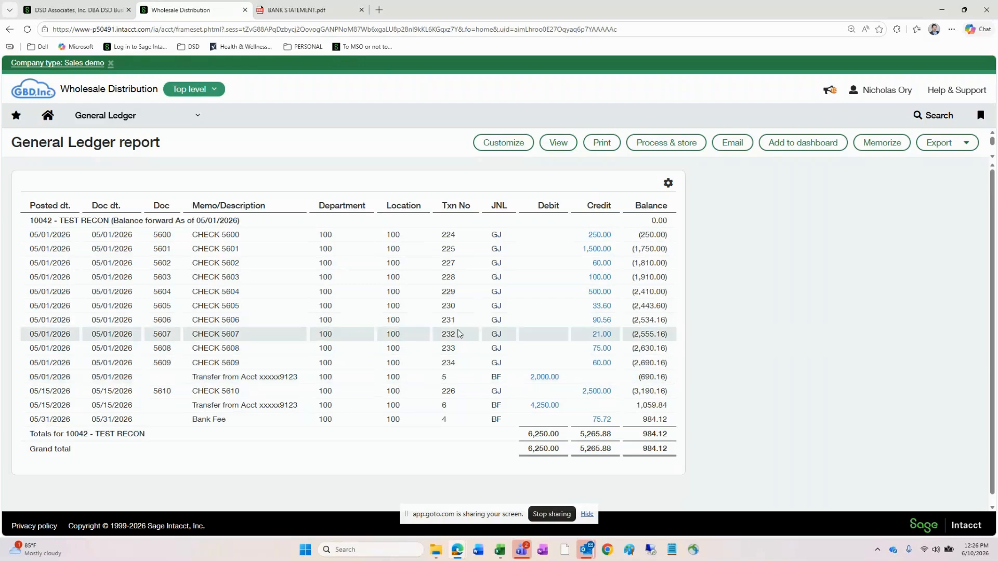
Step: Check the BF journal codes of the two transfers and the bank fee in the General Ledger report
double_click(496, 377)
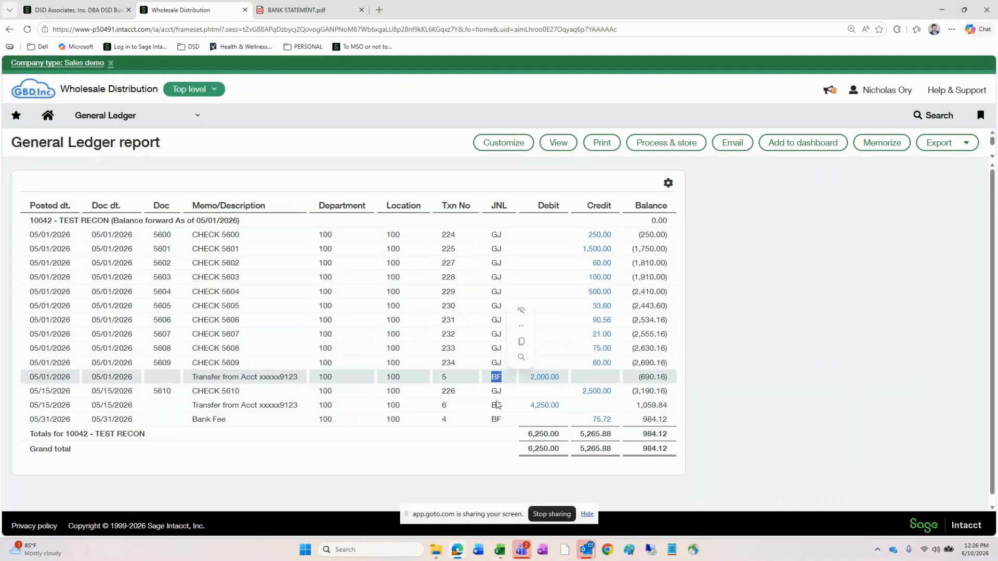
double_click(497, 405)
double_click(497, 419)
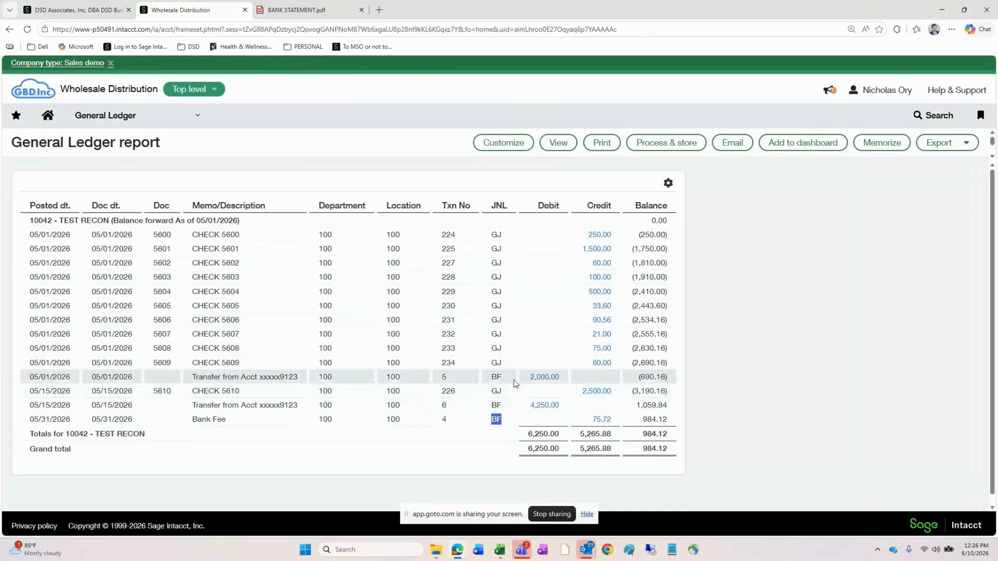
Step: Open the journal entry behind the 05/01/2026 transfer, check who last modified it and its entry lines, and return to the report
click(533, 382)
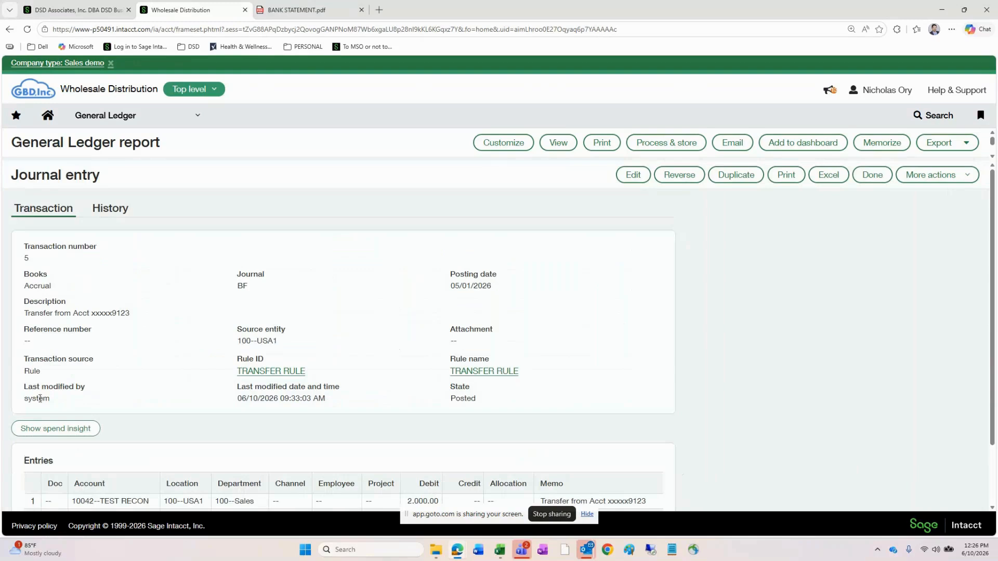
double_click(70, 400)
scroll(111, 390, down, 1)
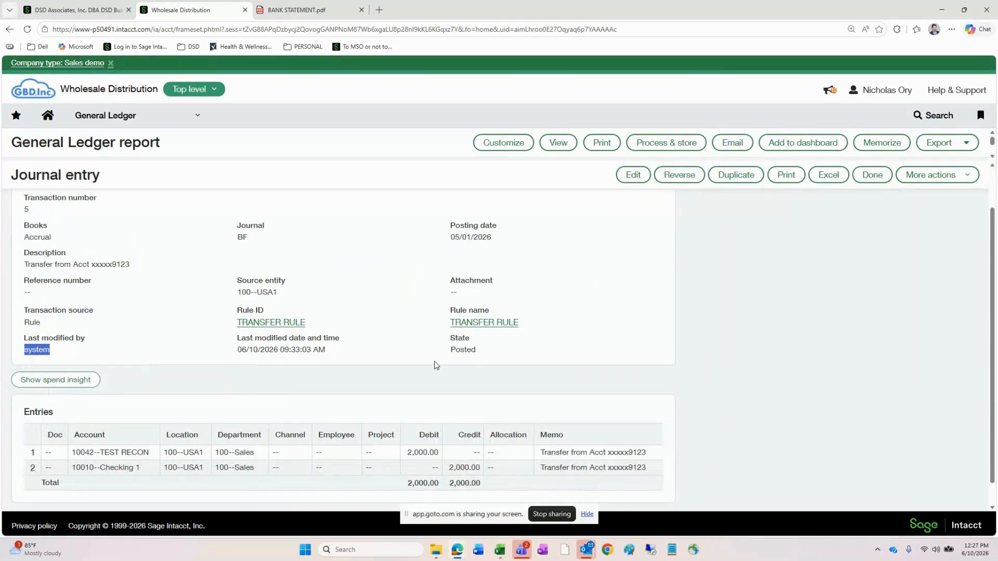
click(872, 174)
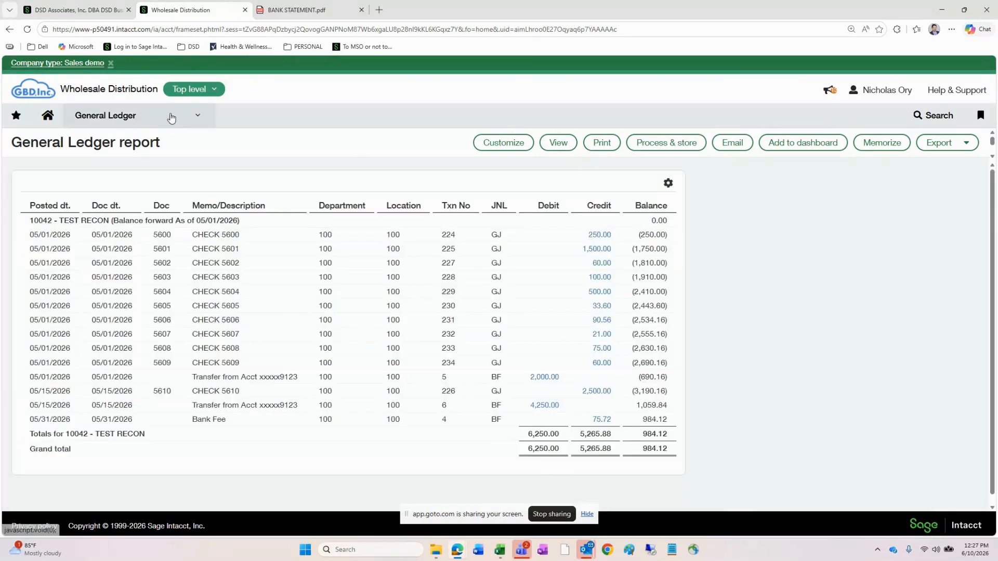
Step: Open the Cash Management bank transaction import files and check the completed BANK IMPORT TEST.csv record for TEST RECON
click(177, 112)
click(110, 215)
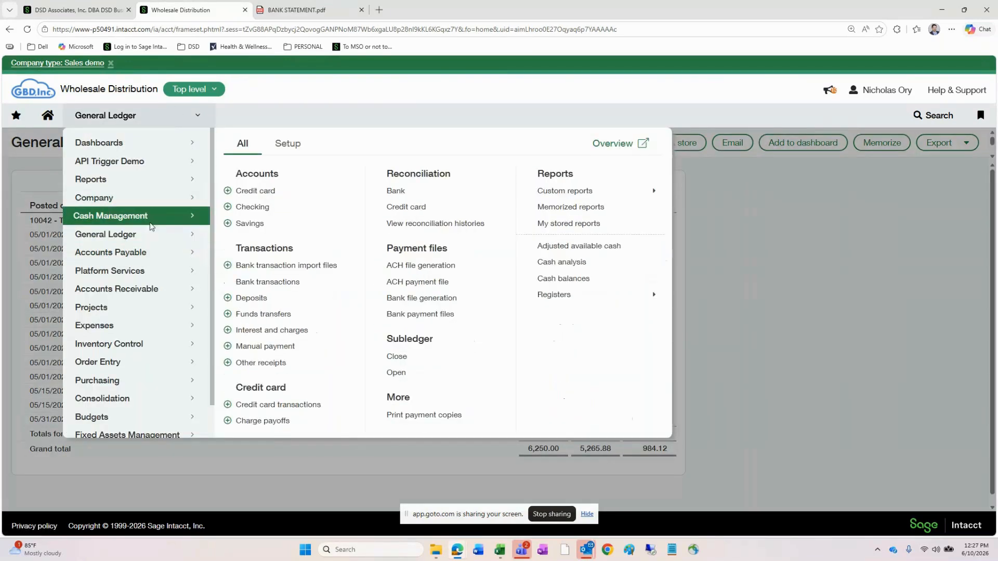
click(285, 266)
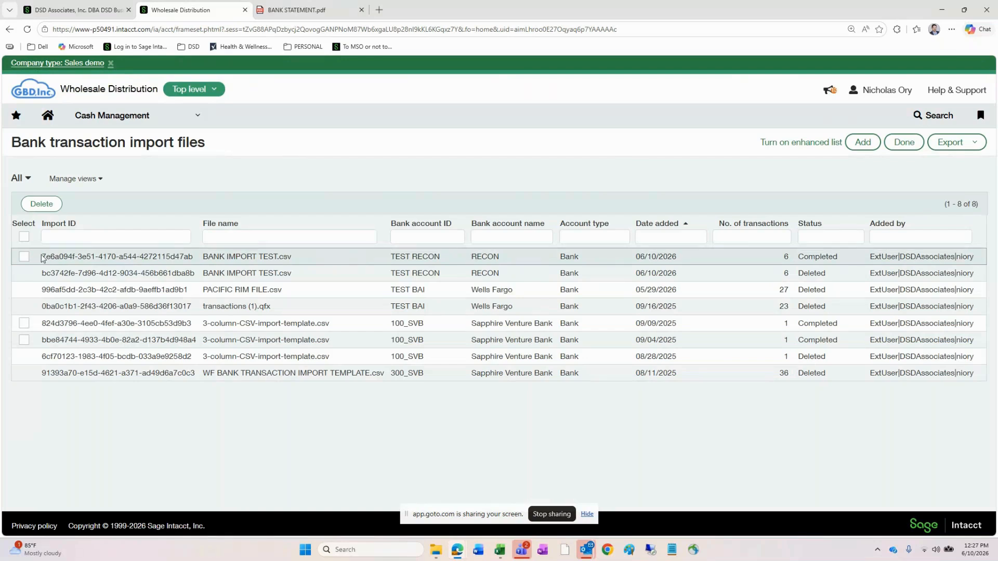
drag(41, 256, 929, 256)
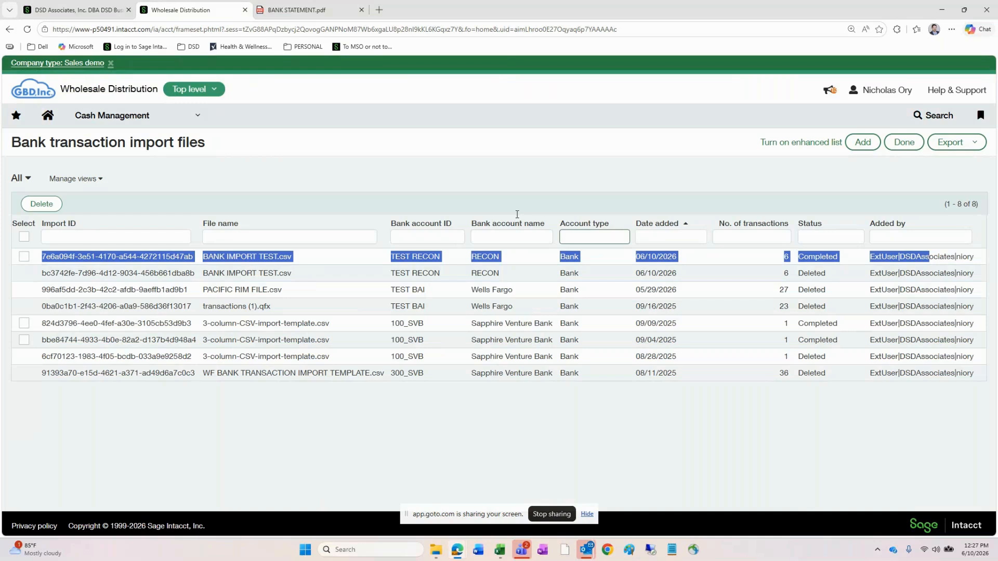
click(474, 167)
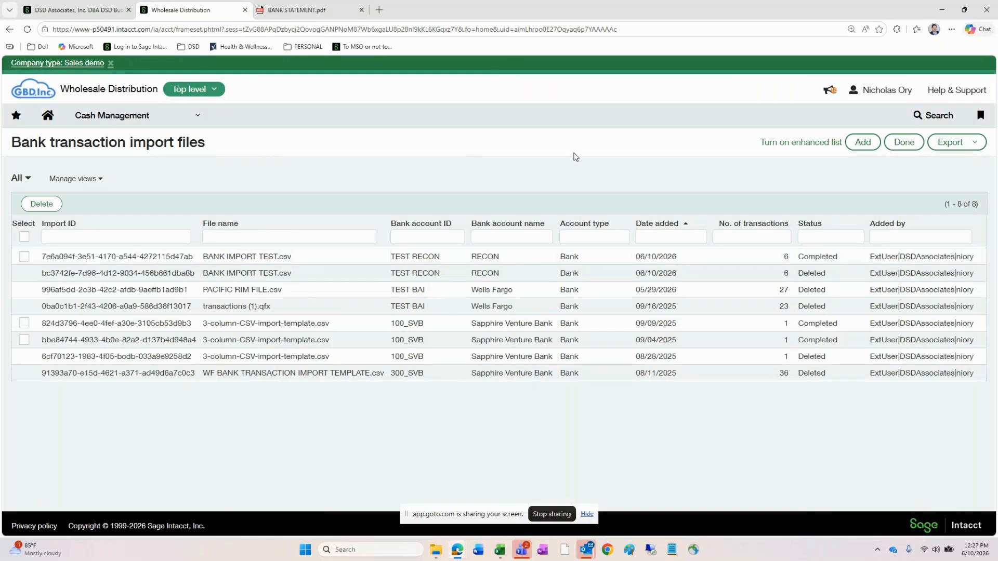
Step: Start a new bank transaction import for the NACHA TEST ACCOUNT--BANK NAME (USD) account
click(863, 143)
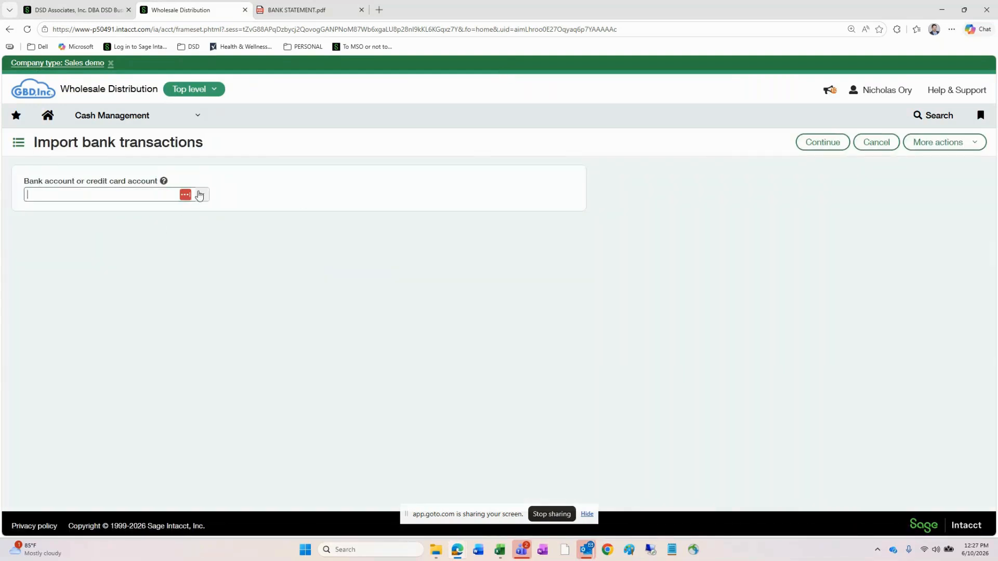
click(202, 194)
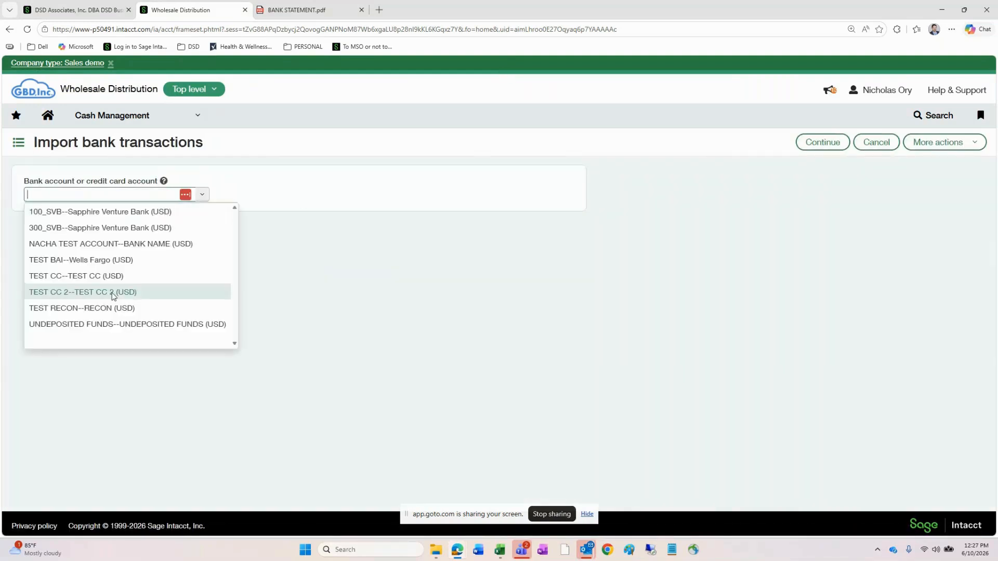
click(88, 244)
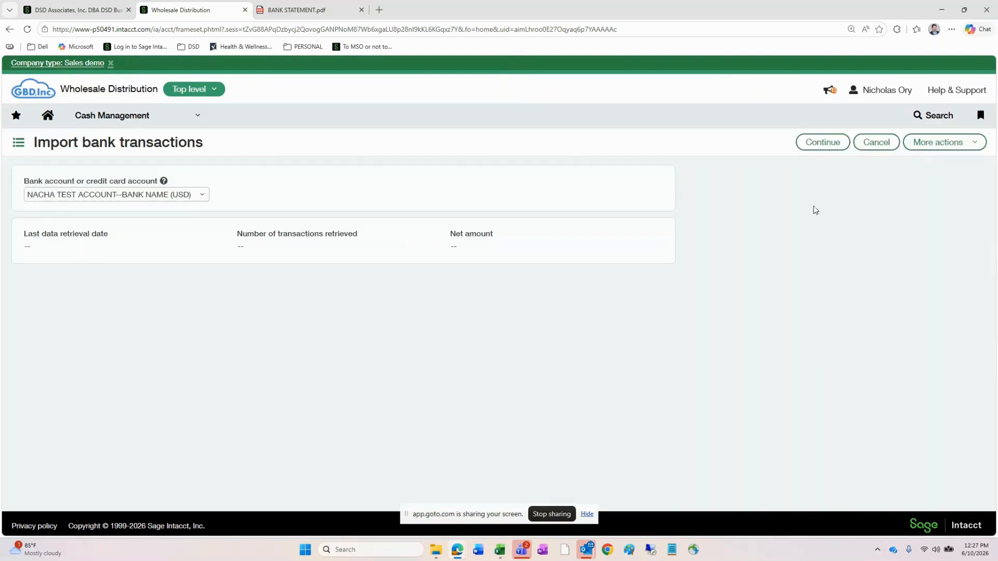
click(819, 143)
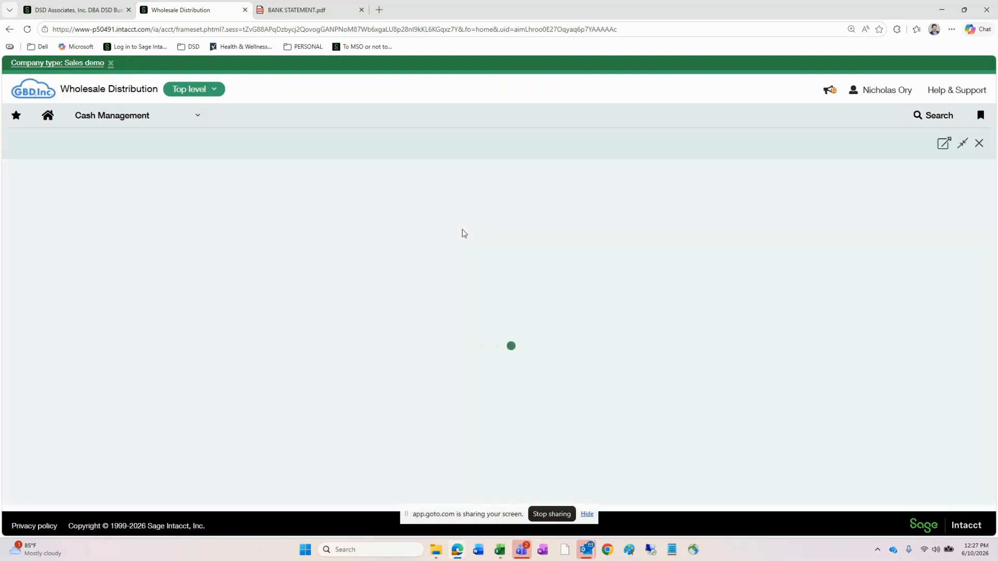
Step: Review the CSV, XLS and other supported file types in the file import guide, and cancel the bank transaction import
scroll(502, 338, down, 2)
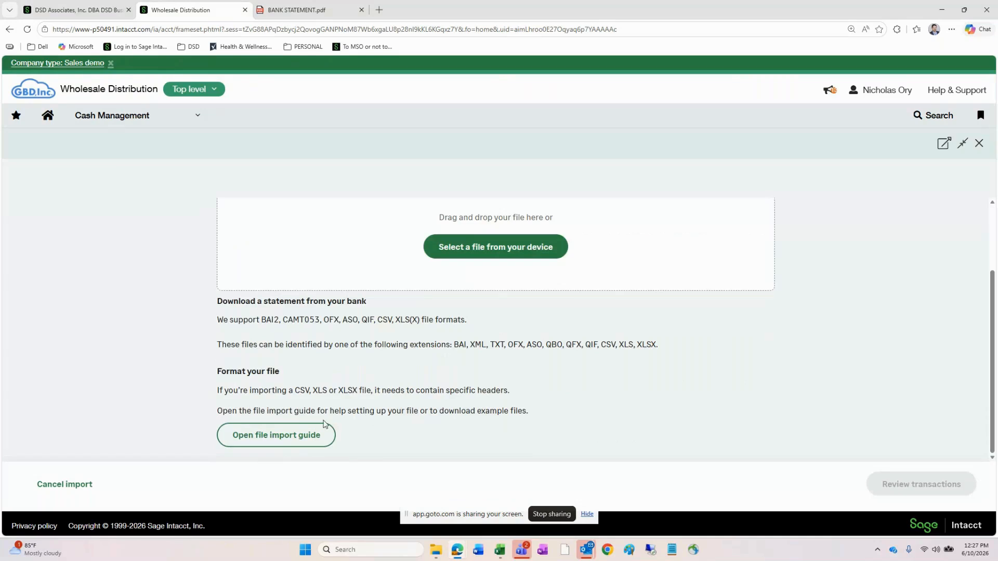
click(286, 436)
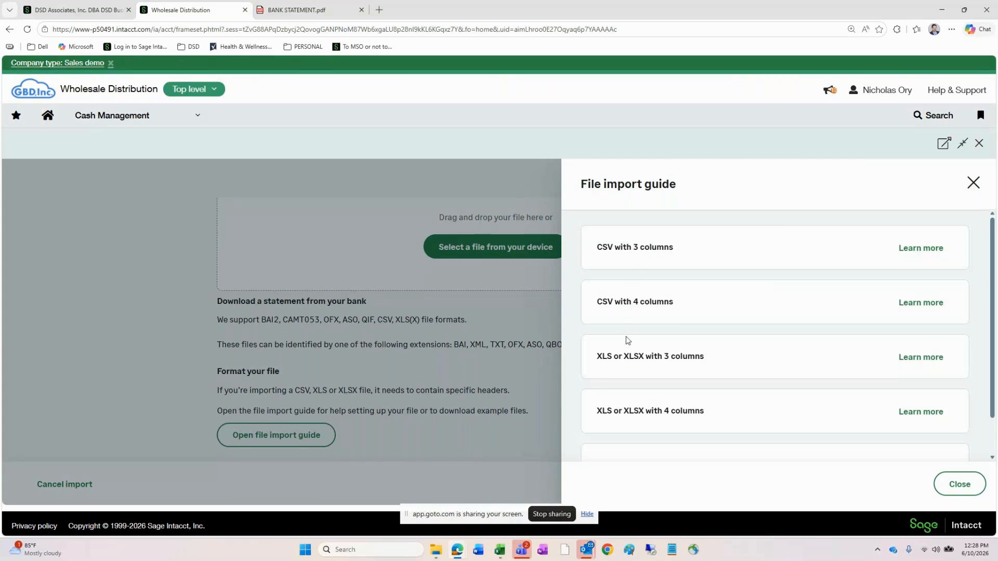
scroll(626, 355, down, 1)
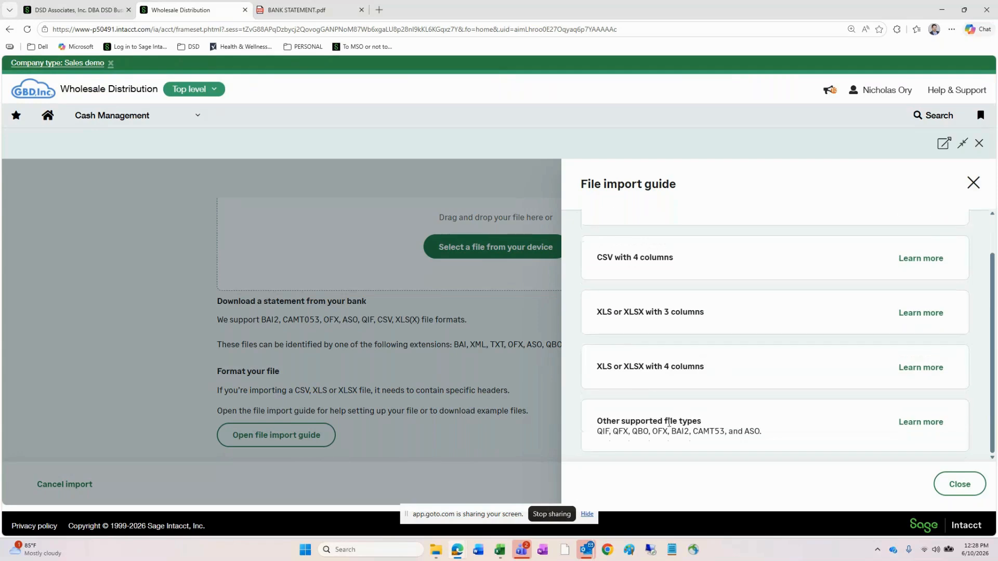
drag(597, 431, 779, 440)
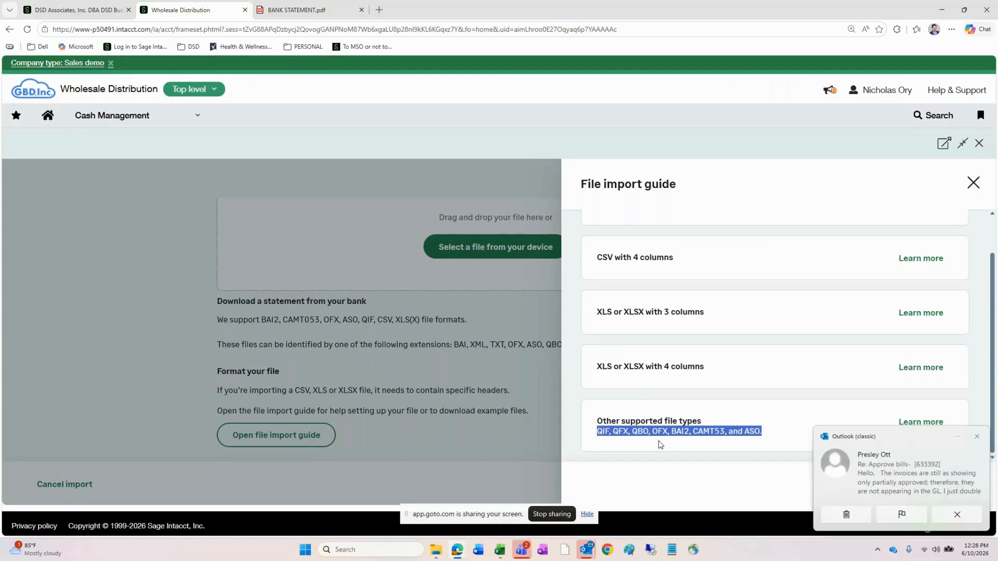
click(979, 438)
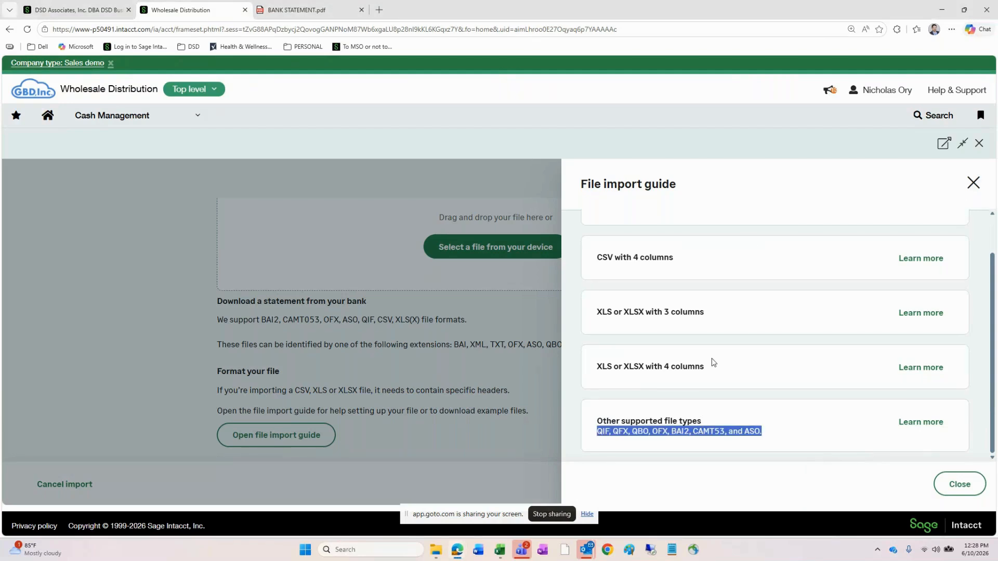
scroll(713, 362, up, 2)
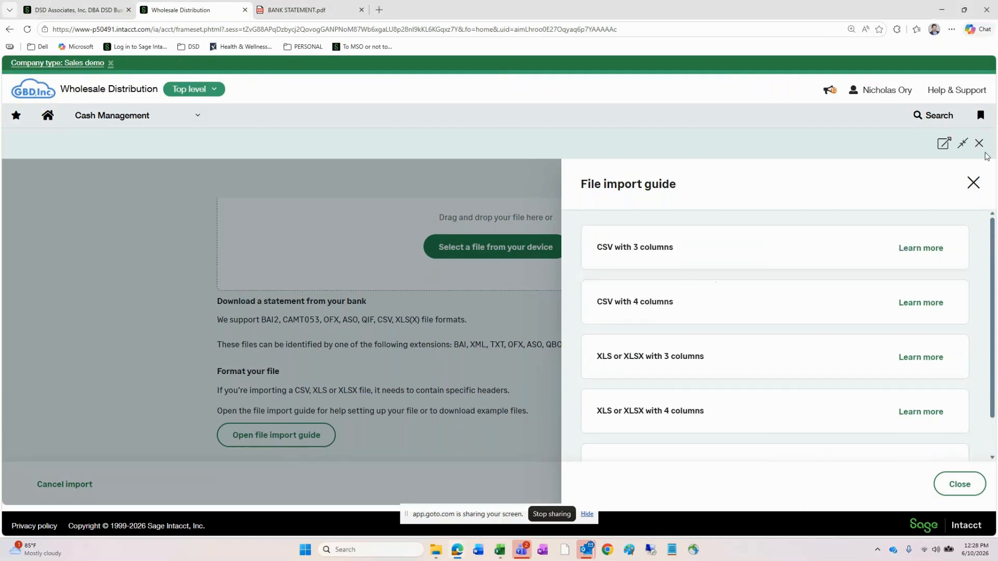
click(973, 182)
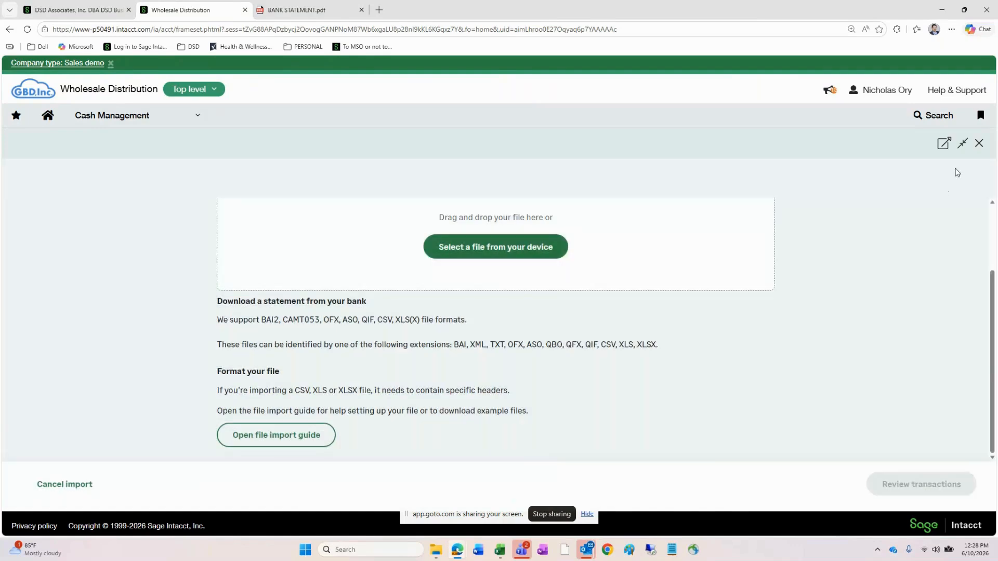
click(975, 144)
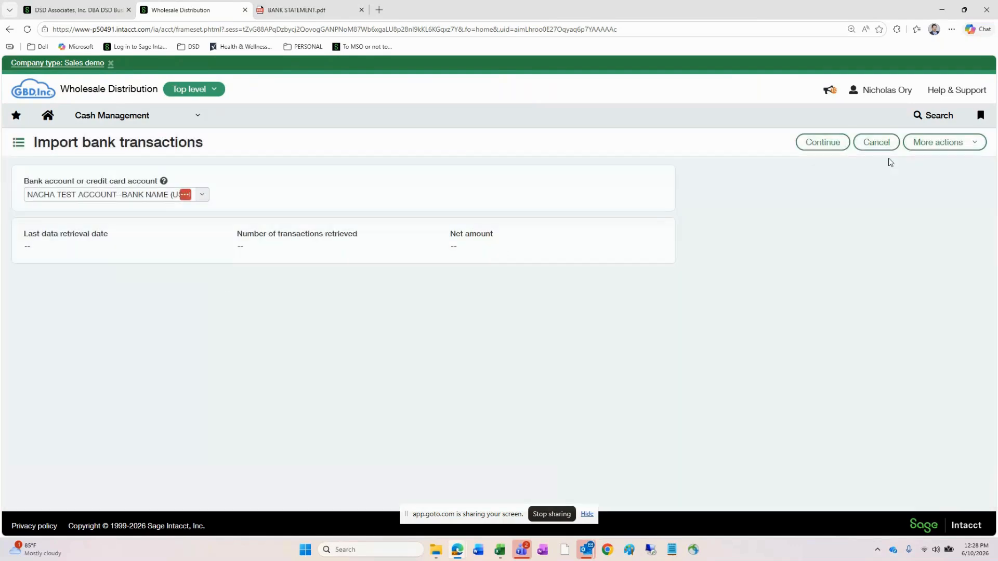
click(864, 149)
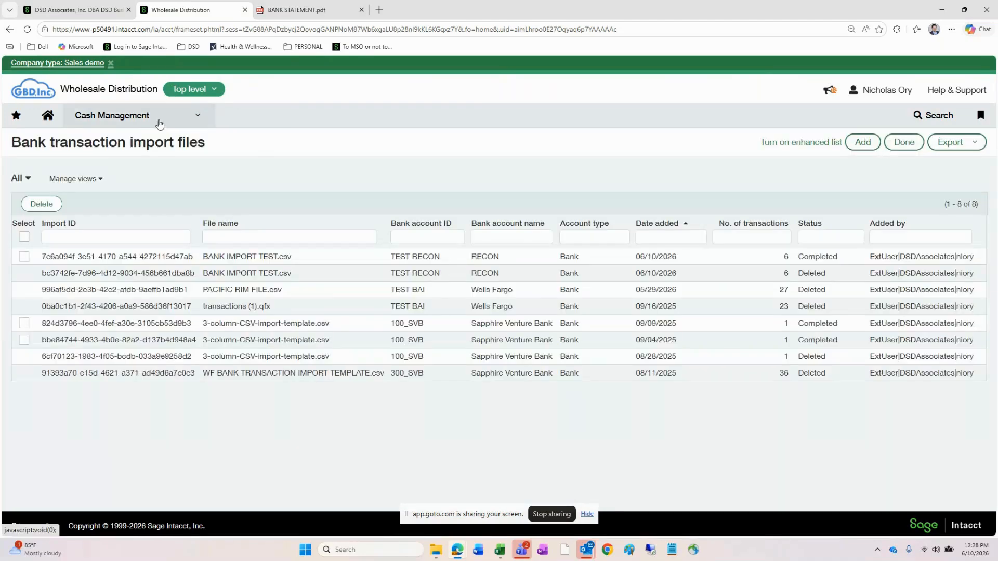
Step: Open the bank transactions list and check the signs of the amounts in the BANK IMPORT TEST workbook against it
click(159, 124)
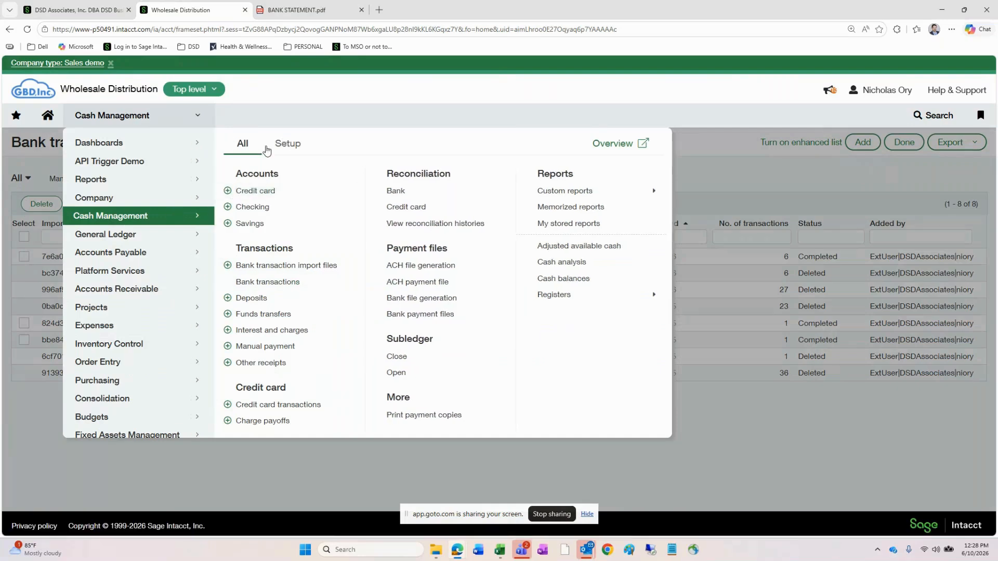
click(267, 285)
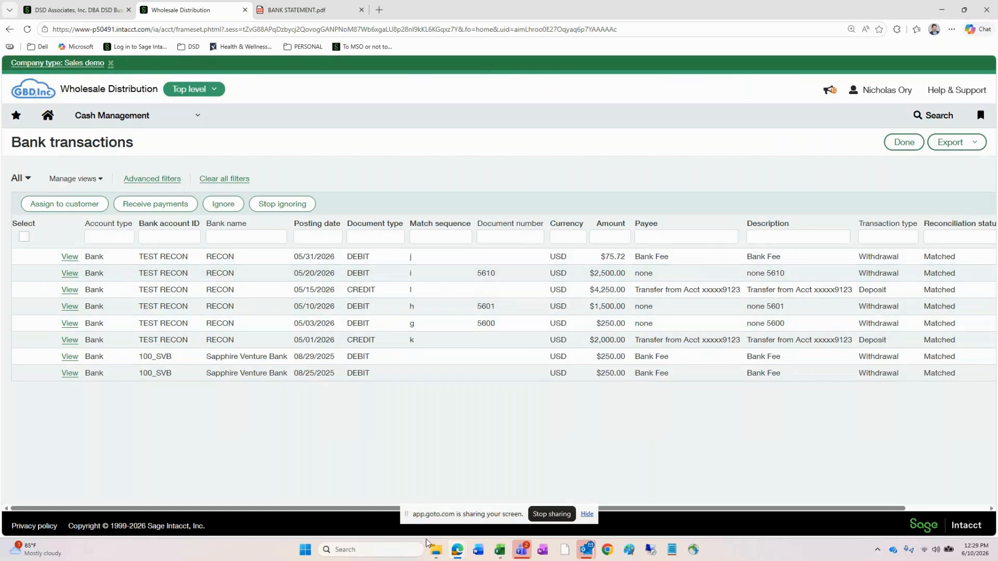
mouse_move(500, 550)
click(508, 501)
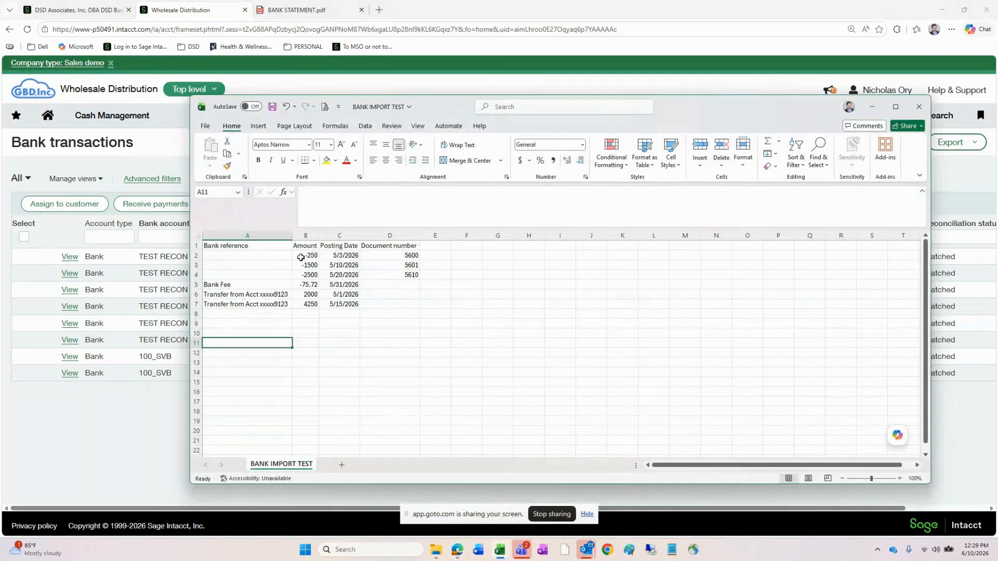
drag(301, 260, 306, 285)
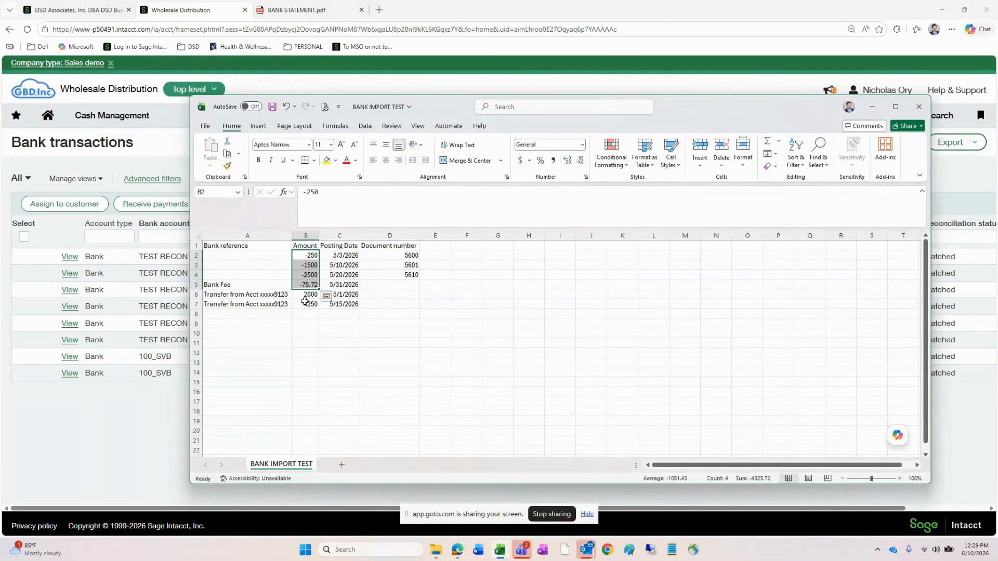
click(310, 322)
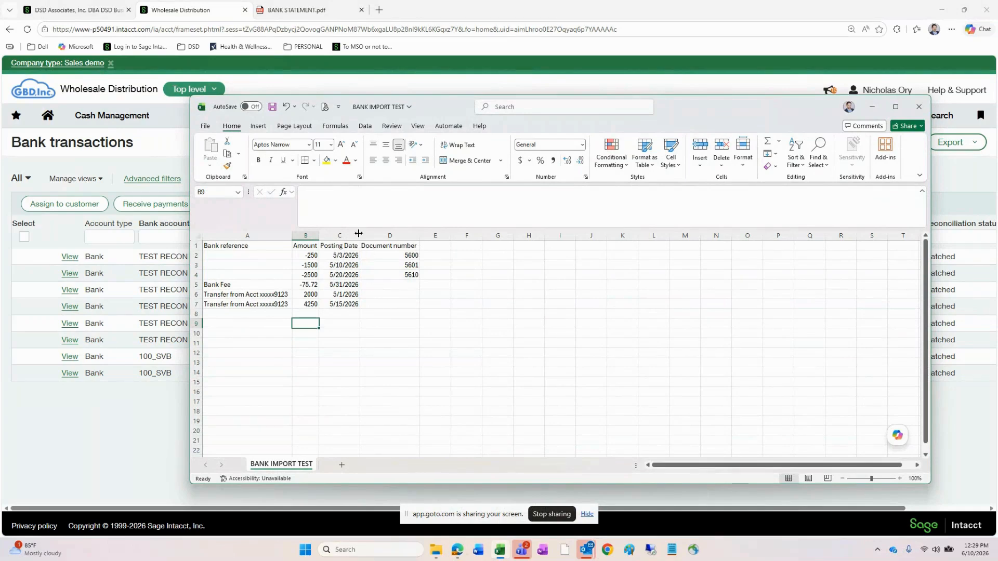
click(872, 106)
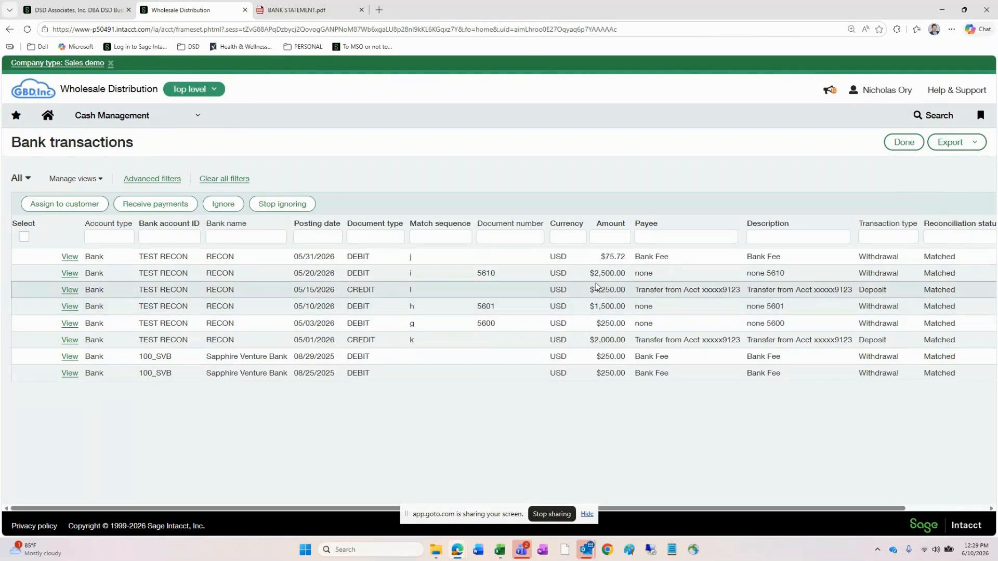
Step: Check the descriptions and match sequences of the imported TEST RECON bank transactions
click(757, 239)
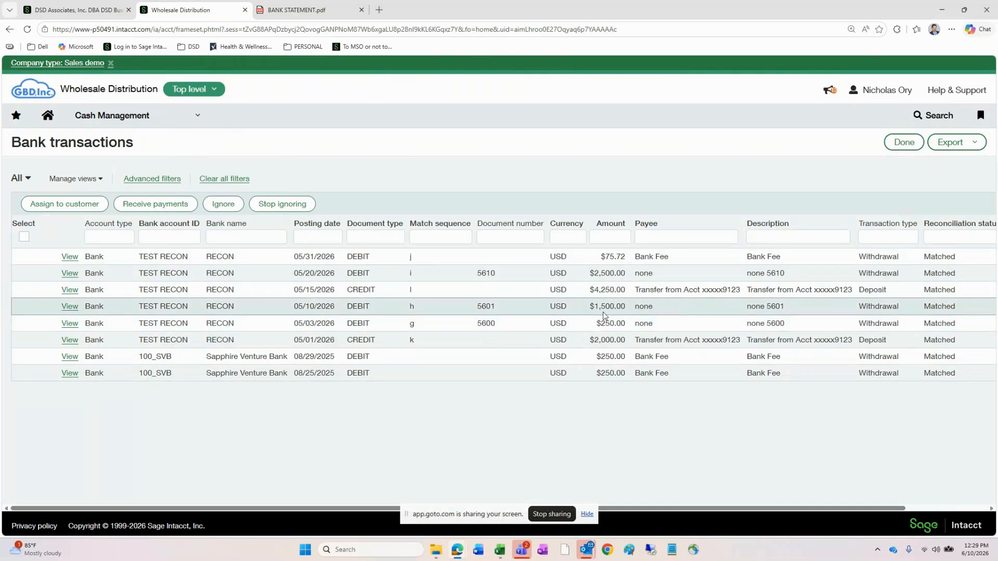
click(418, 240)
click(415, 274)
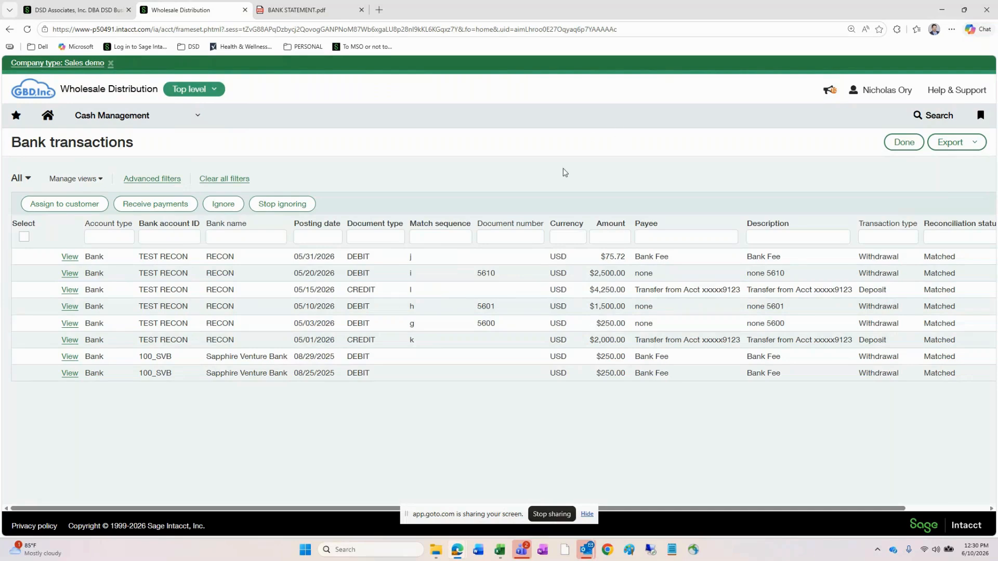
Step: Open the bank reconciliation for TEST RECON--RECON (USD) with its 05/31/2026 statement ending date
click(173, 124)
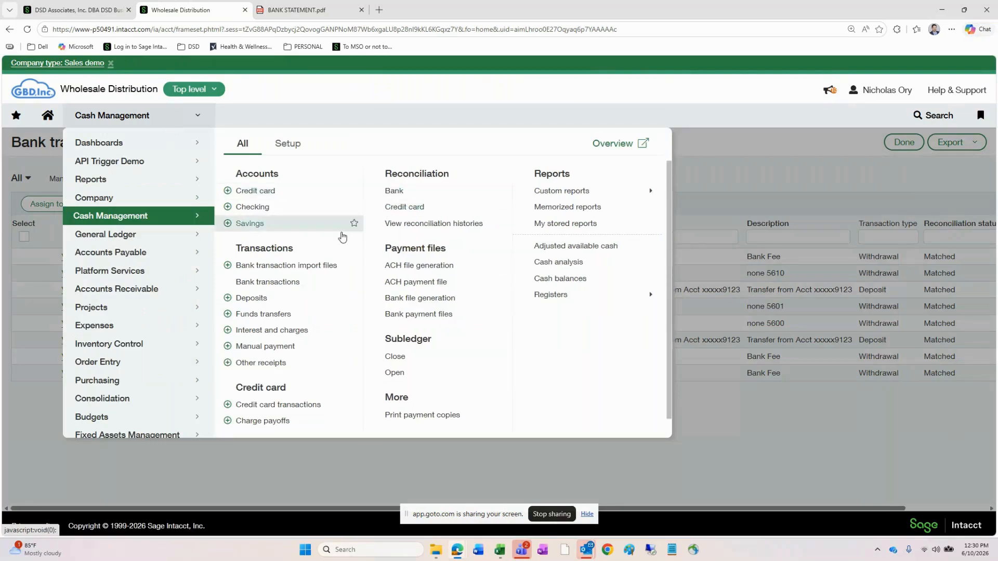
click(395, 192)
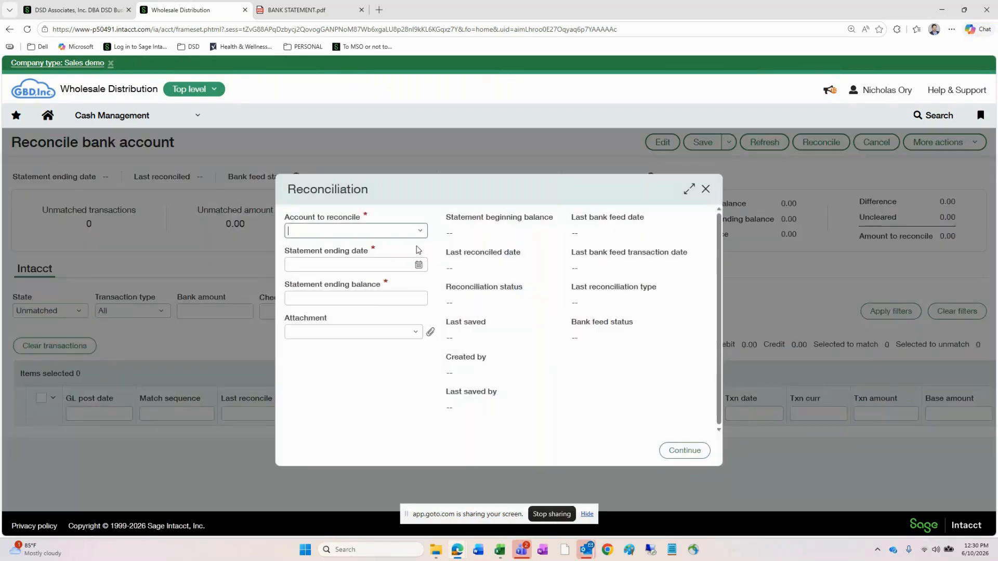
click(419, 230)
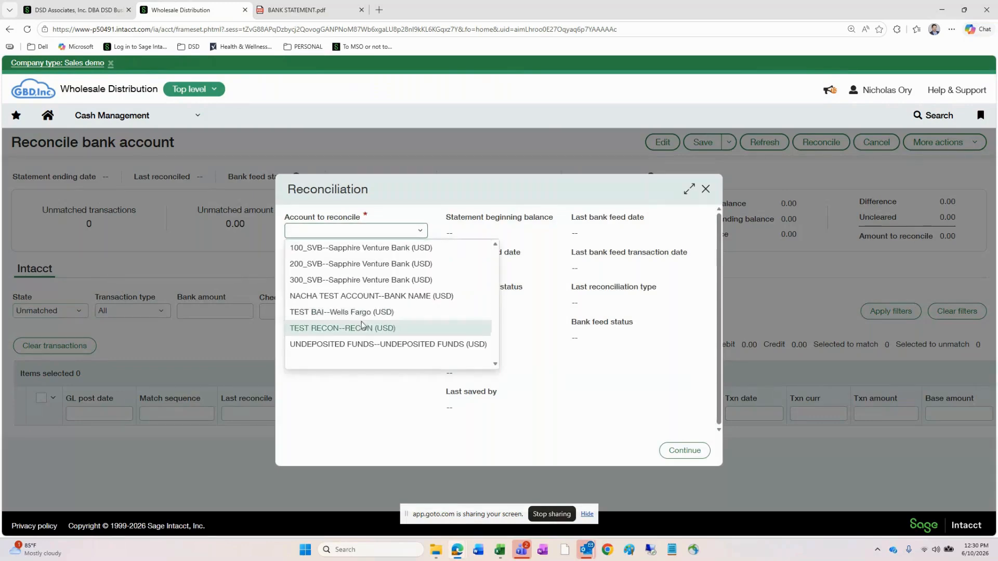
click(326, 330)
click(345, 266)
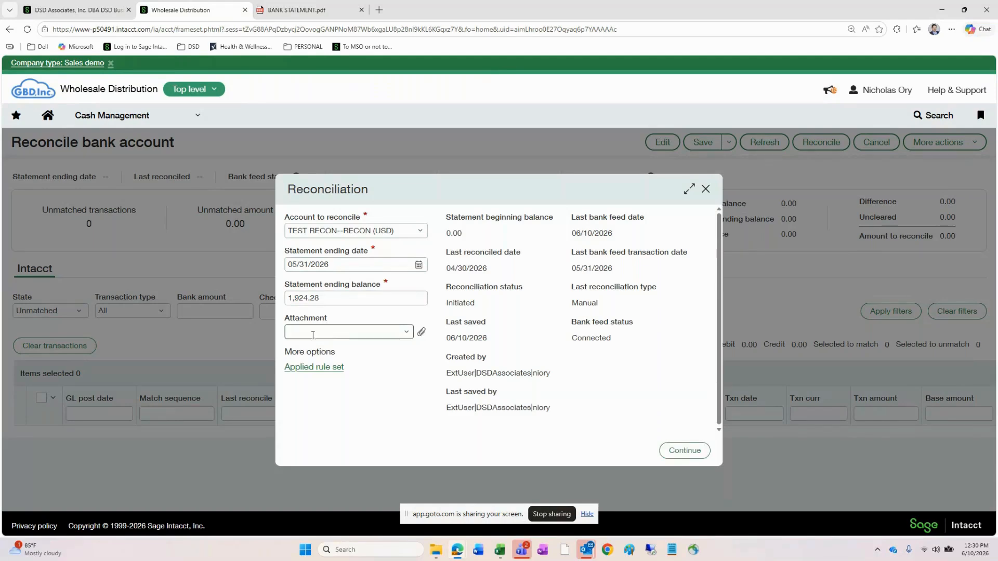
click(688, 451)
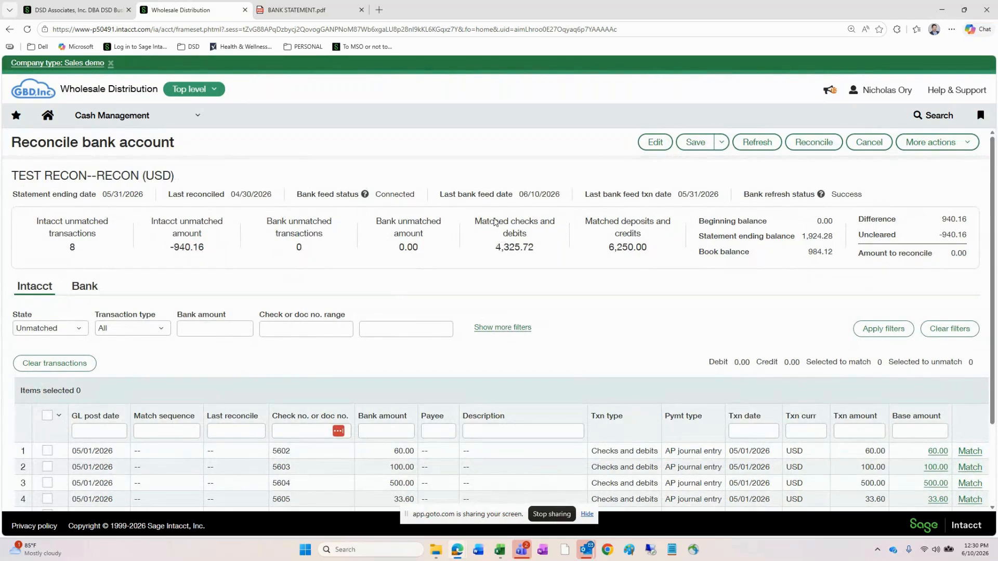
Step: Check the matched checks and debits summary, and filter the bank-side transactions to the Matched state
drag(482, 220, 547, 253)
click(620, 305)
click(87, 287)
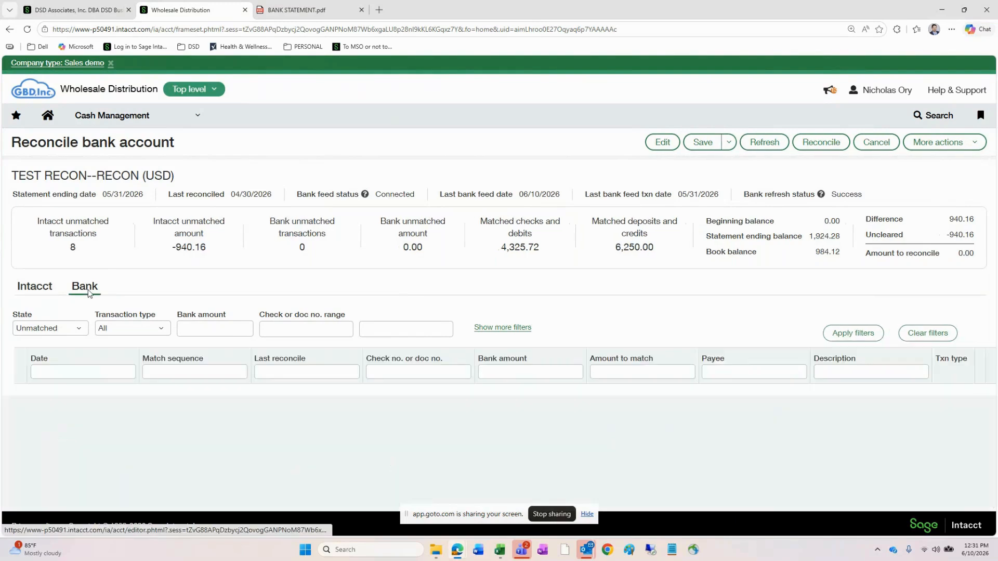
click(78, 329)
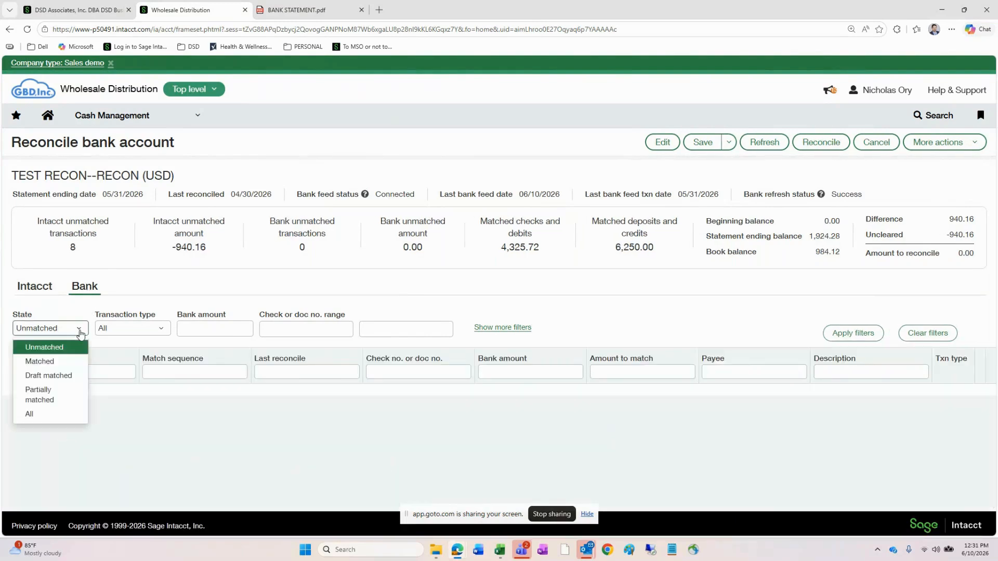
click(51, 368)
click(856, 341)
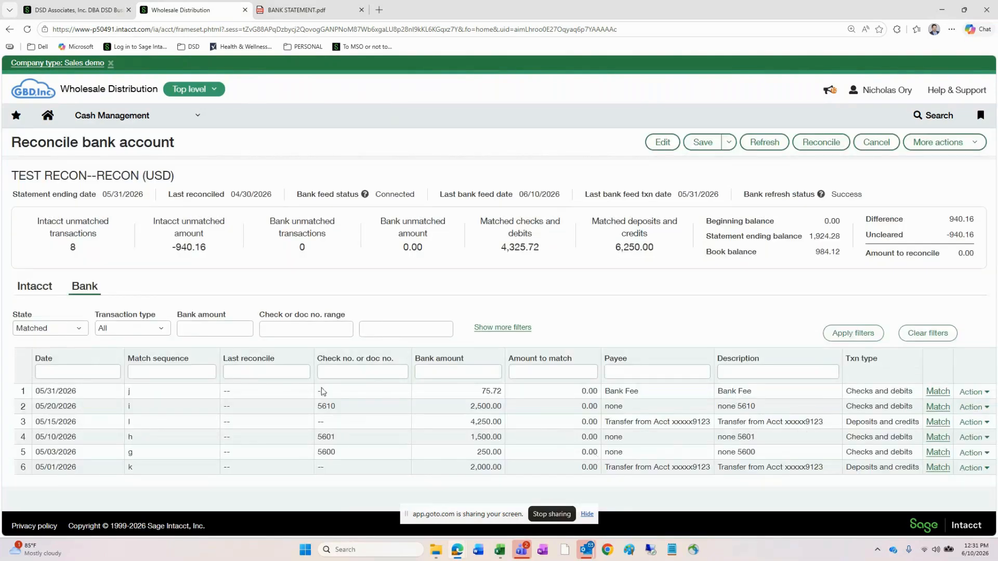
Step: Open the match details of the 05/31/2026 bank fee and review its general info and matched transaction
click(938, 392)
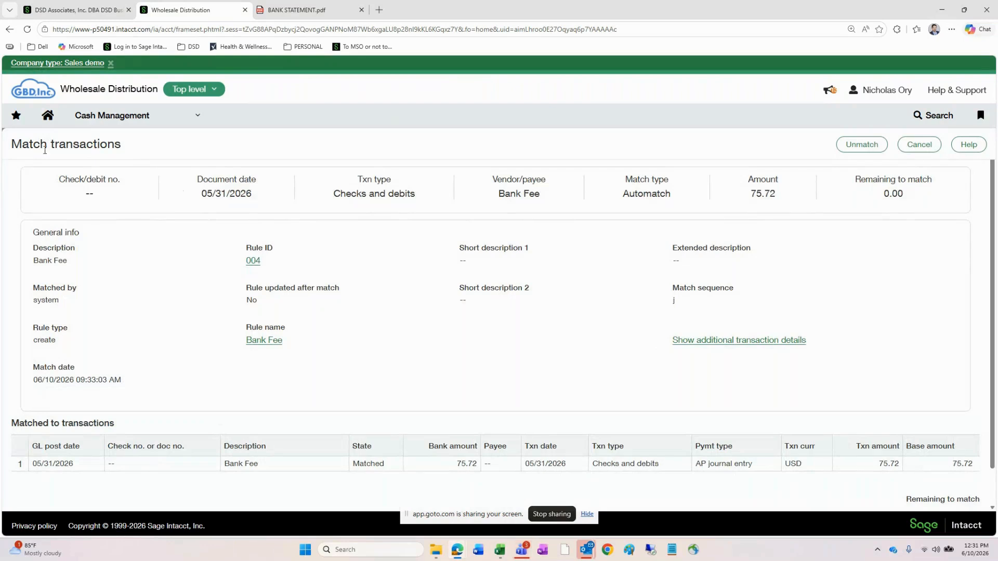
drag(17, 144, 452, 384)
click(452, 385)
drag(12, 423, 972, 472)
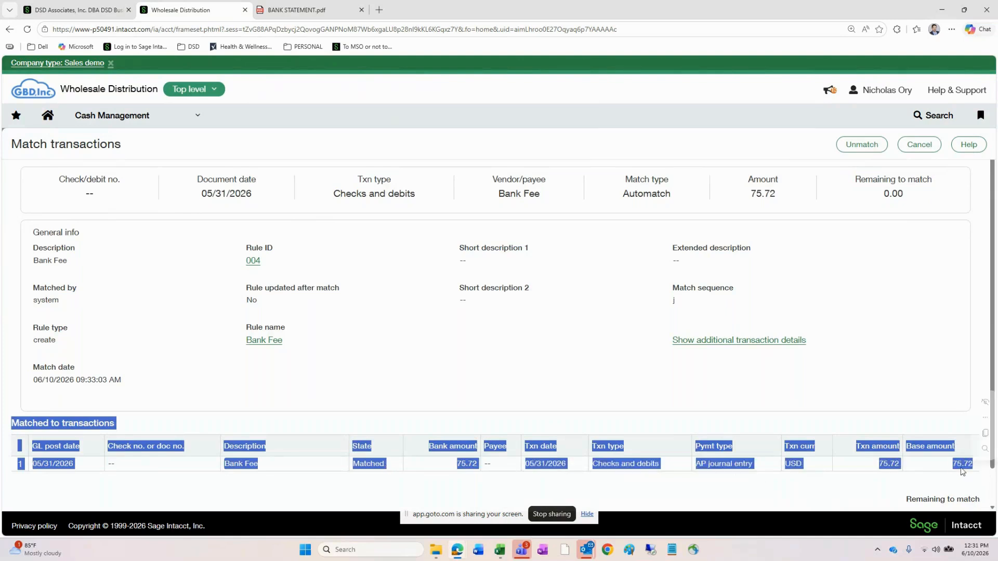
Step: Check the description of the bank fee's matched transaction, and return to the TEST RECON reconciliation without unmatching it
click(372, 486)
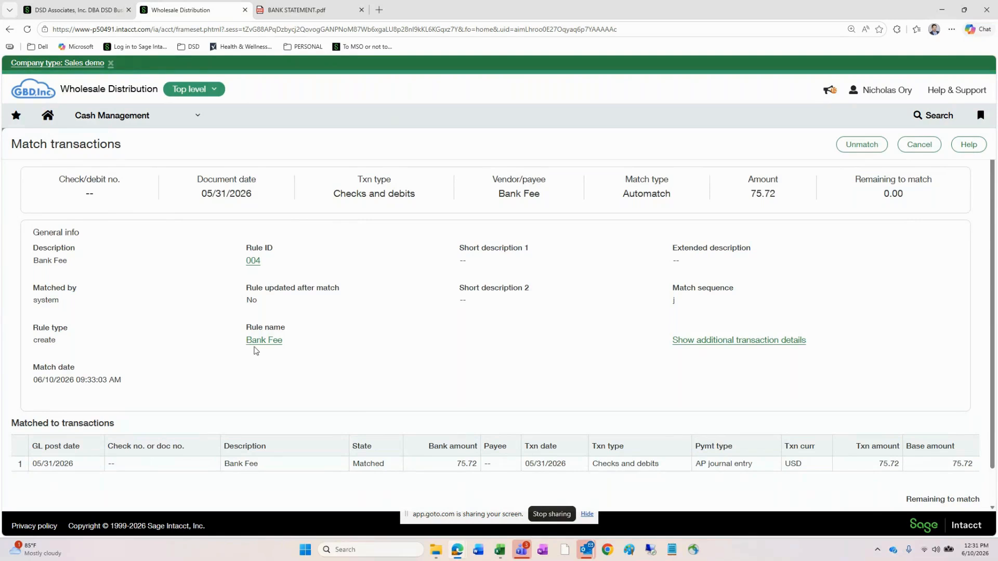
double_click(236, 465)
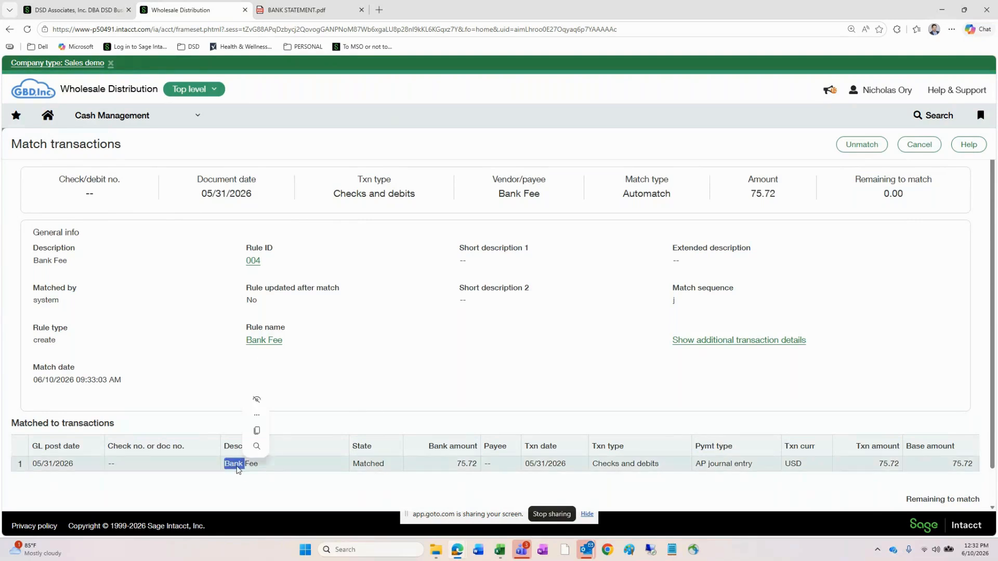
click(251, 496)
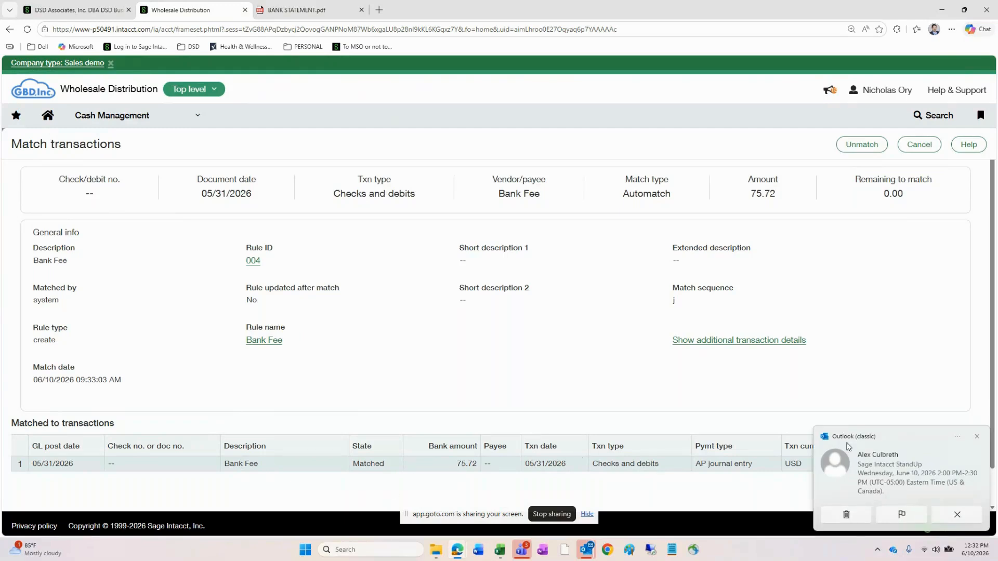
click(977, 437)
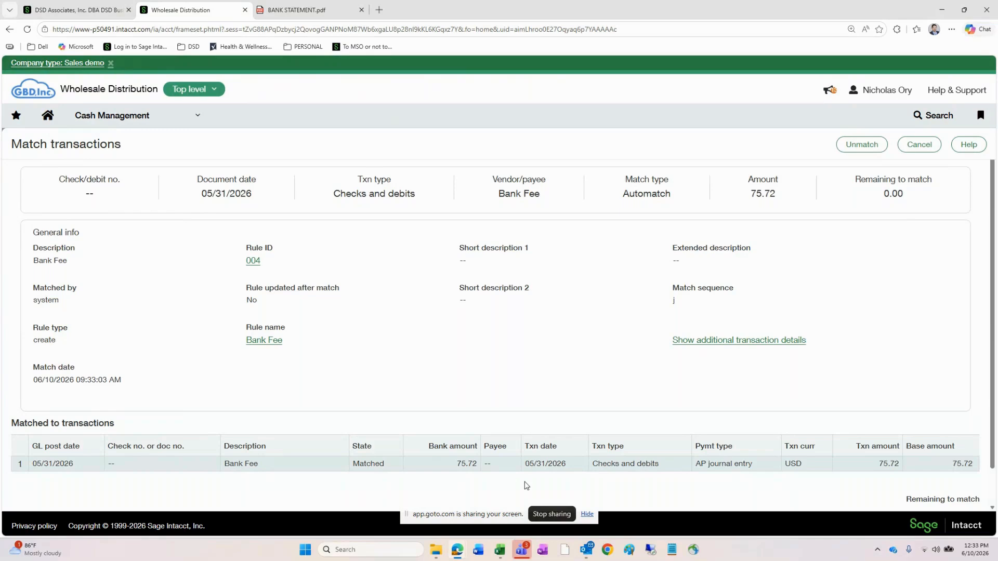
click(928, 144)
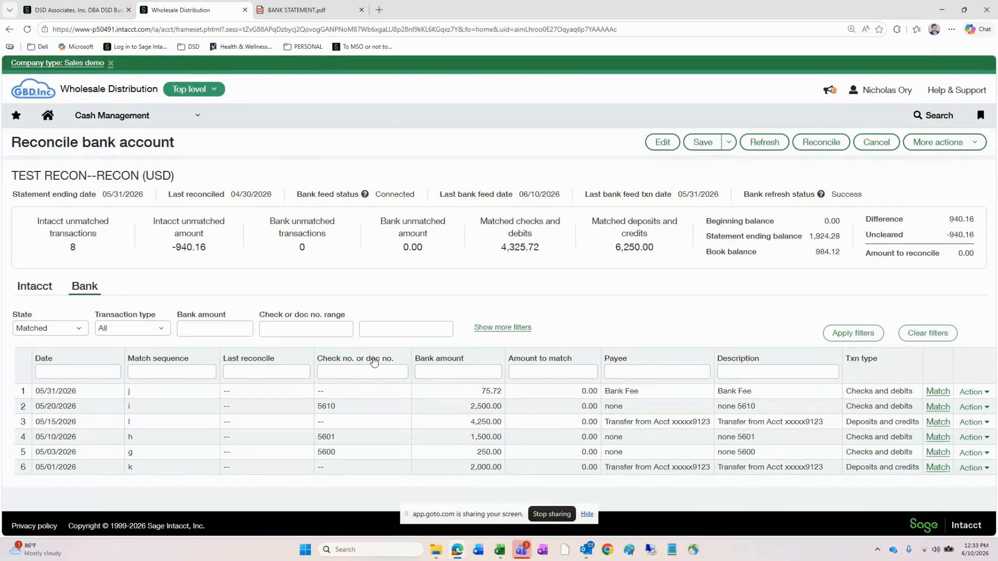
click(376, 374)
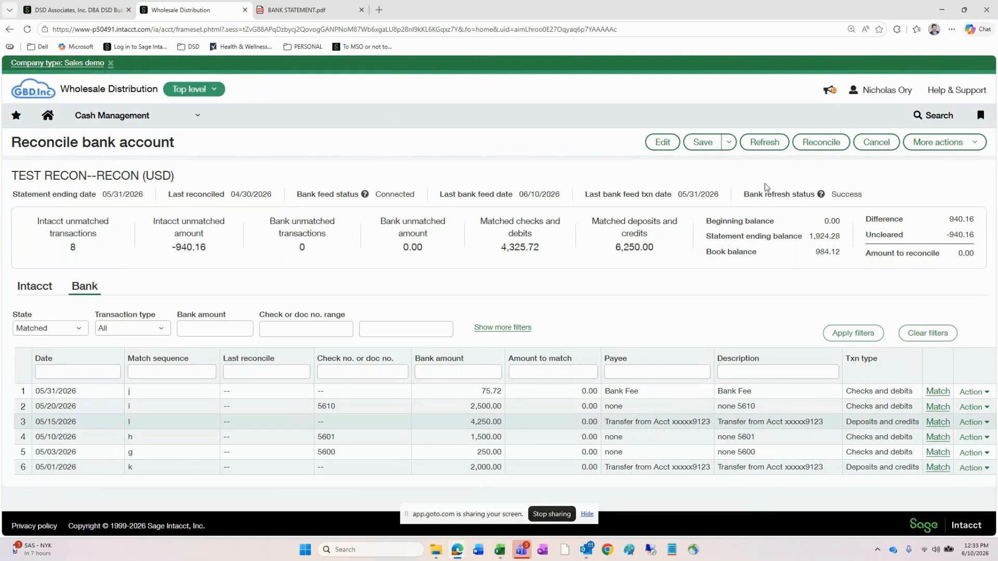
Step: Reconcile the TEST RECON account for 05/31/2026, close the generated reconciliation report, and exit the bank account reconciliation page
click(828, 142)
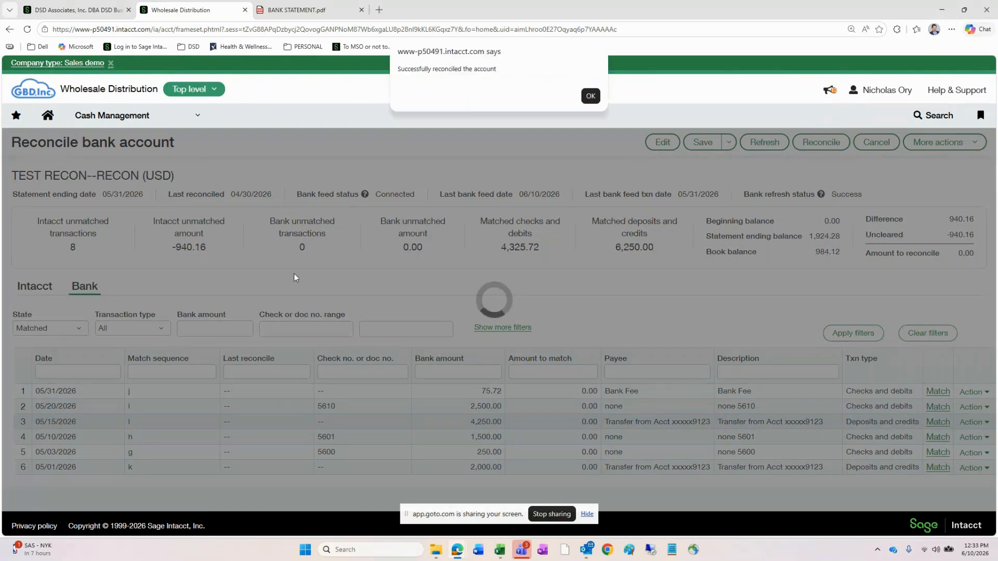
click(591, 98)
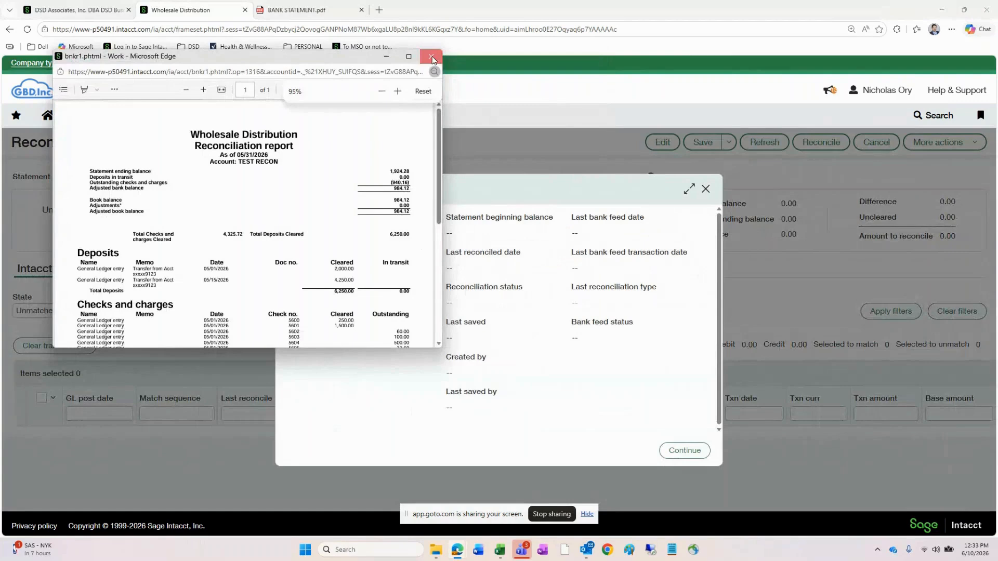
click(432, 57)
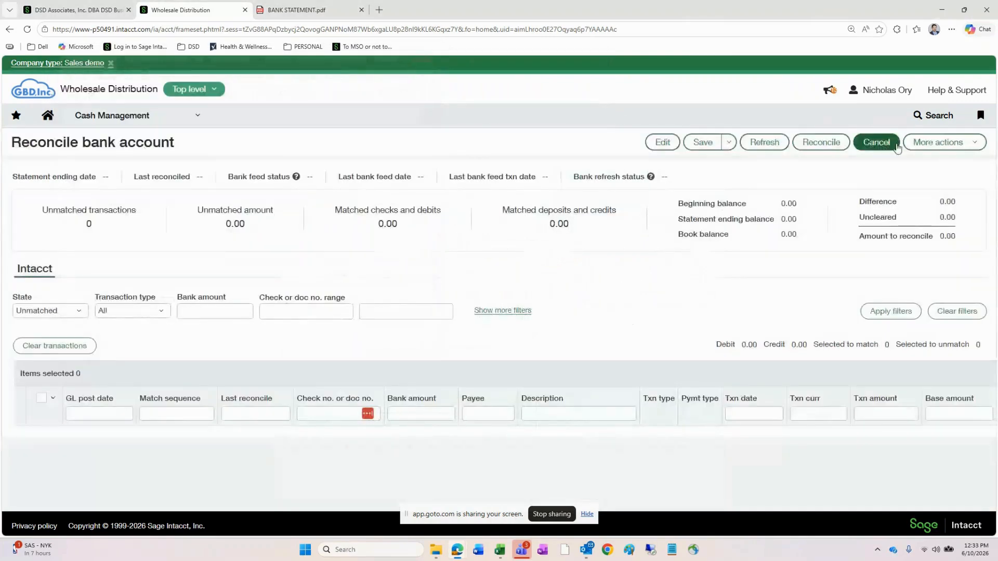
click(877, 142)
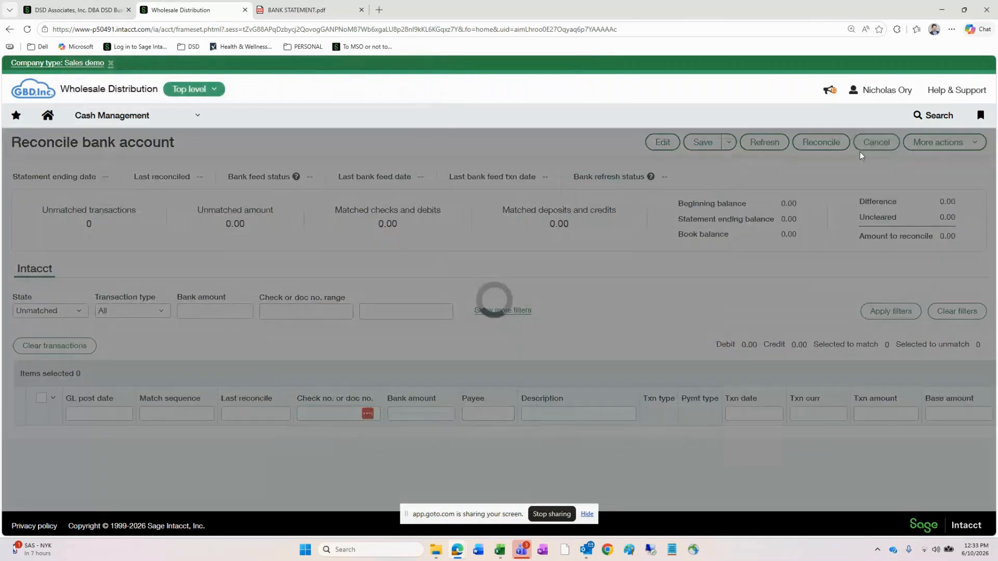